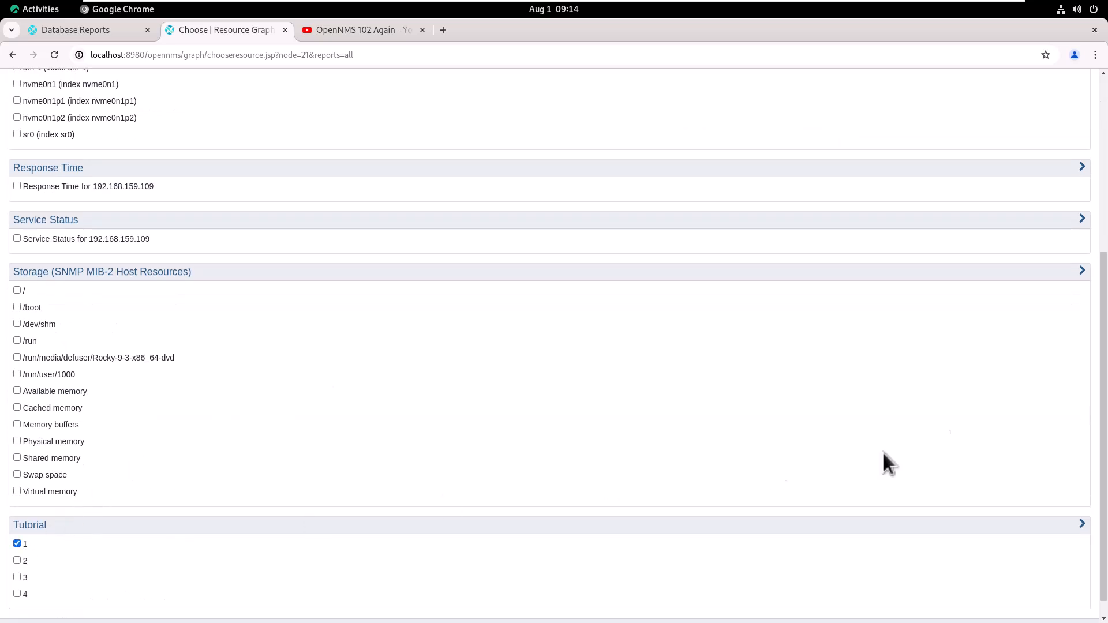
- Graph the selected Tutorial 1 resource of the neworleans.localdomain node
scroll(963, 409, "up", 5)
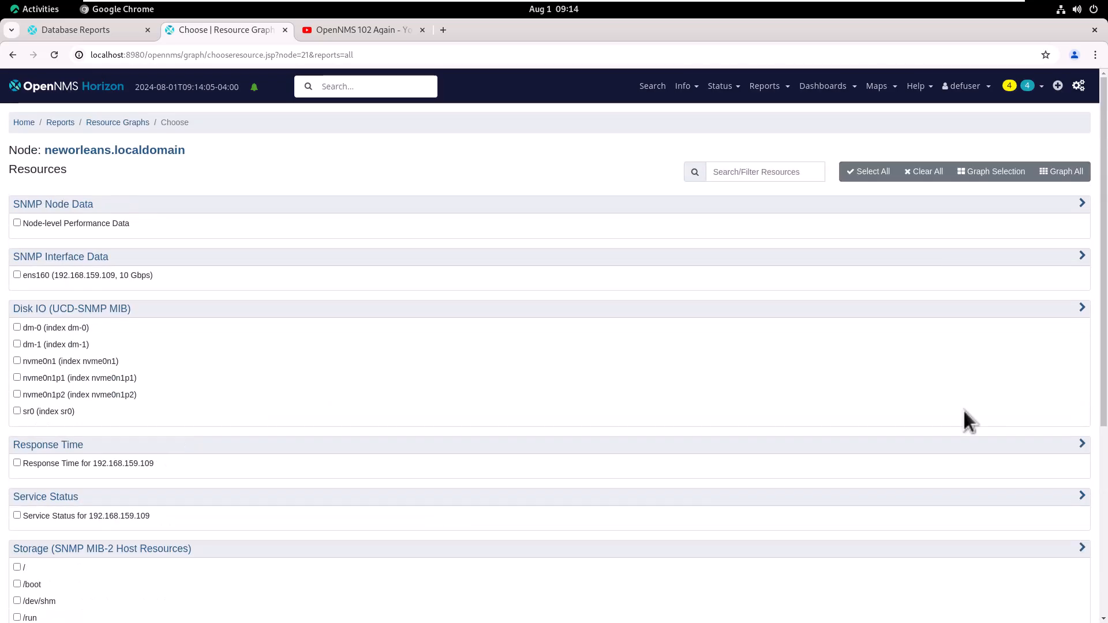
left_click(1004, 176)
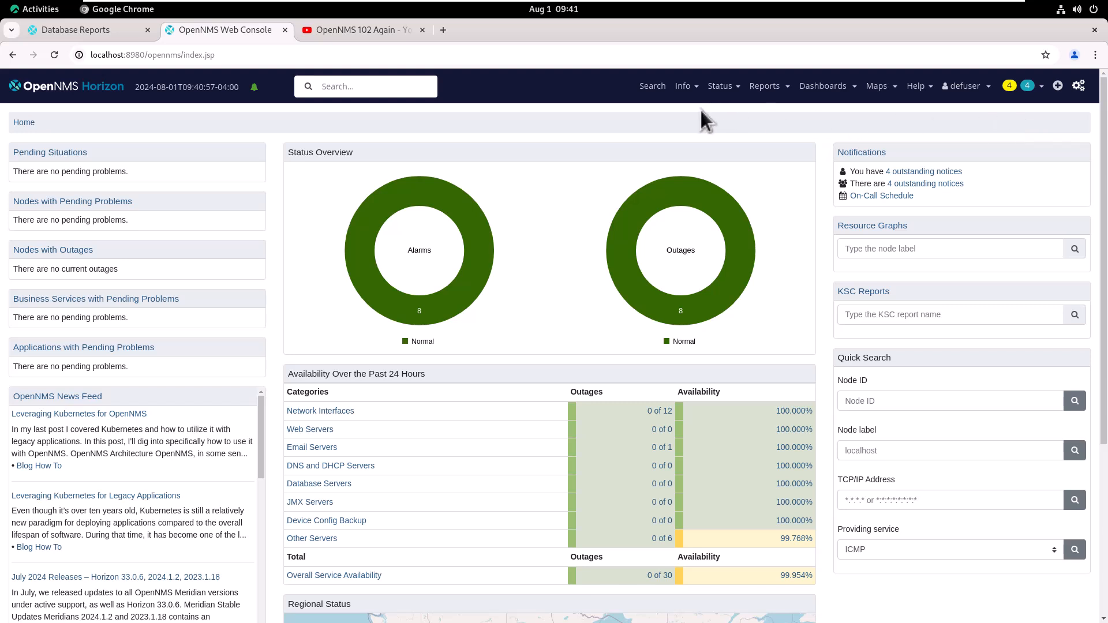
- Create a new KSC report titled "Random 1" and enable its timespan button
mouse_move(763, 98)
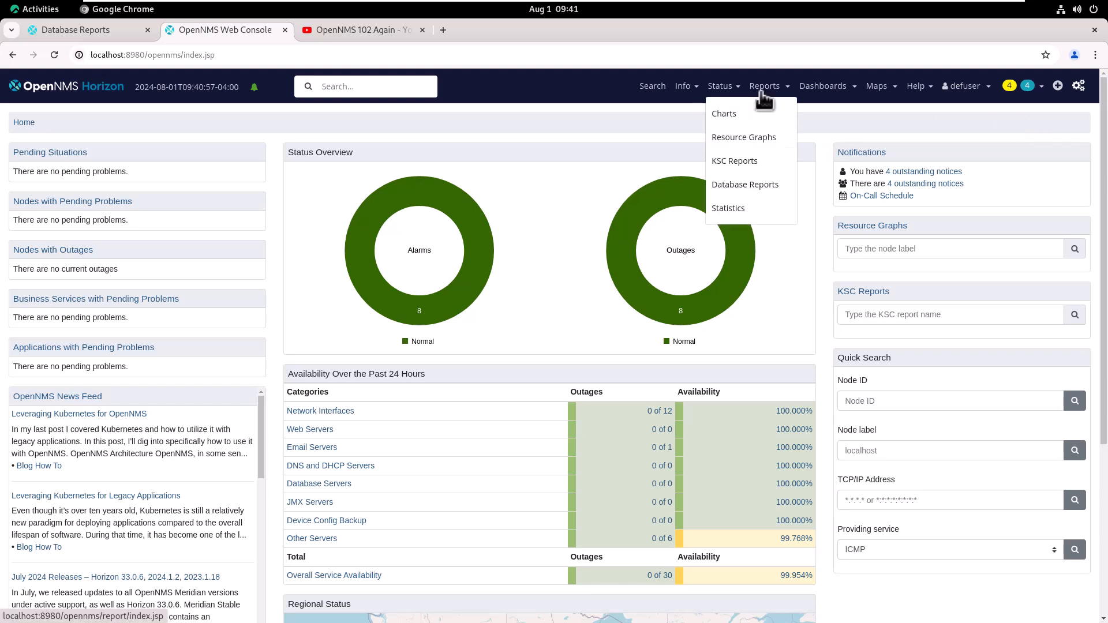
left_click(733, 160)
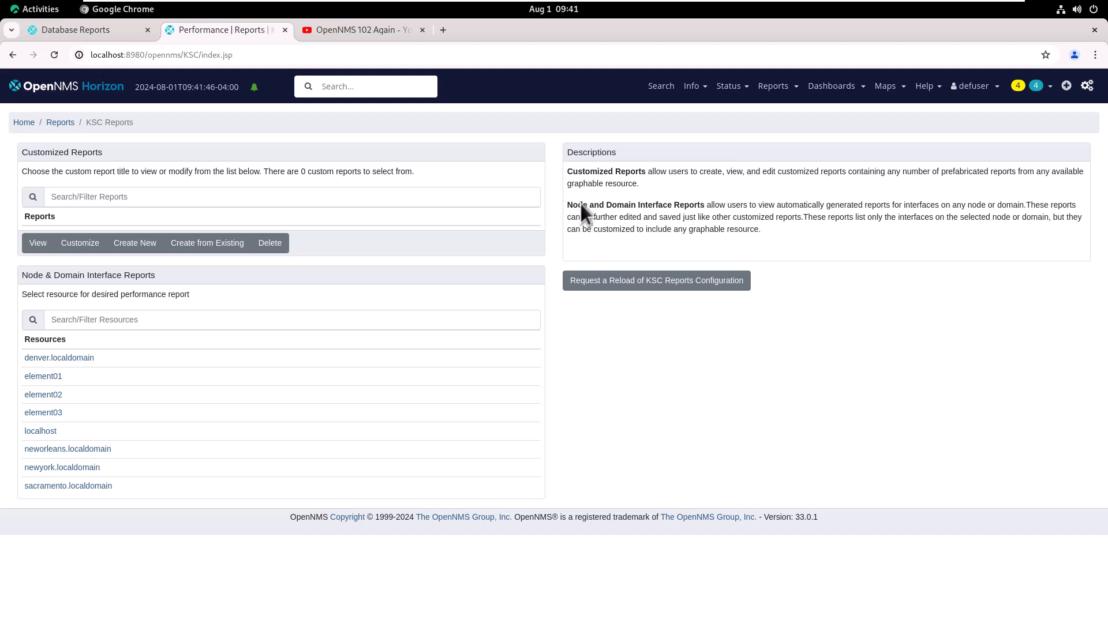
left_click(144, 247)
left_click_drag(80, 192, 10, 198)
type("Random 1")
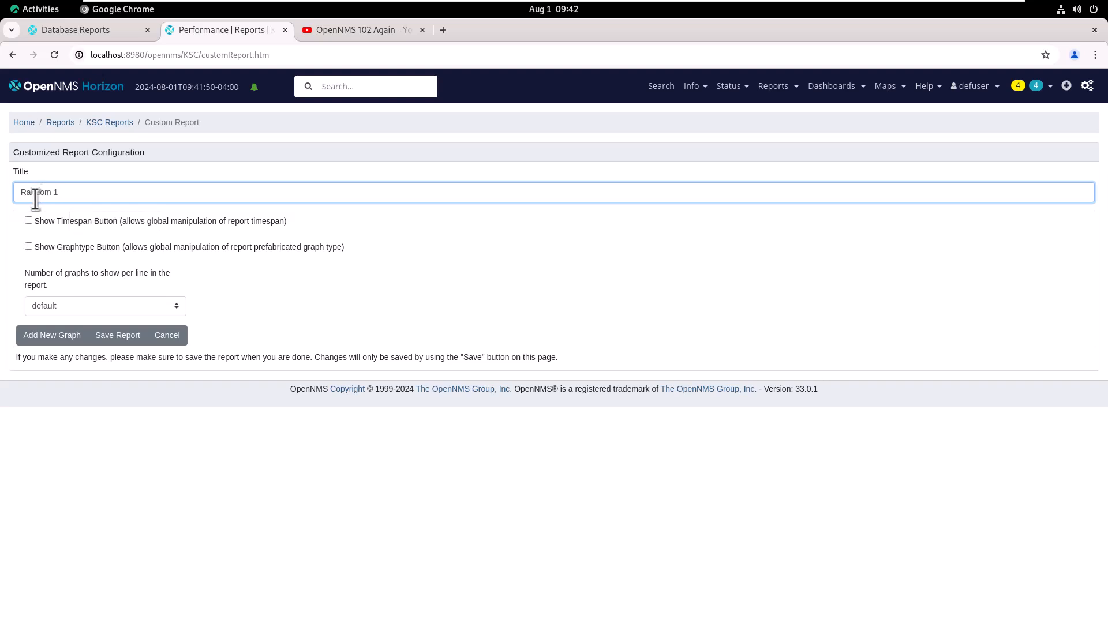
left_click(27, 218)
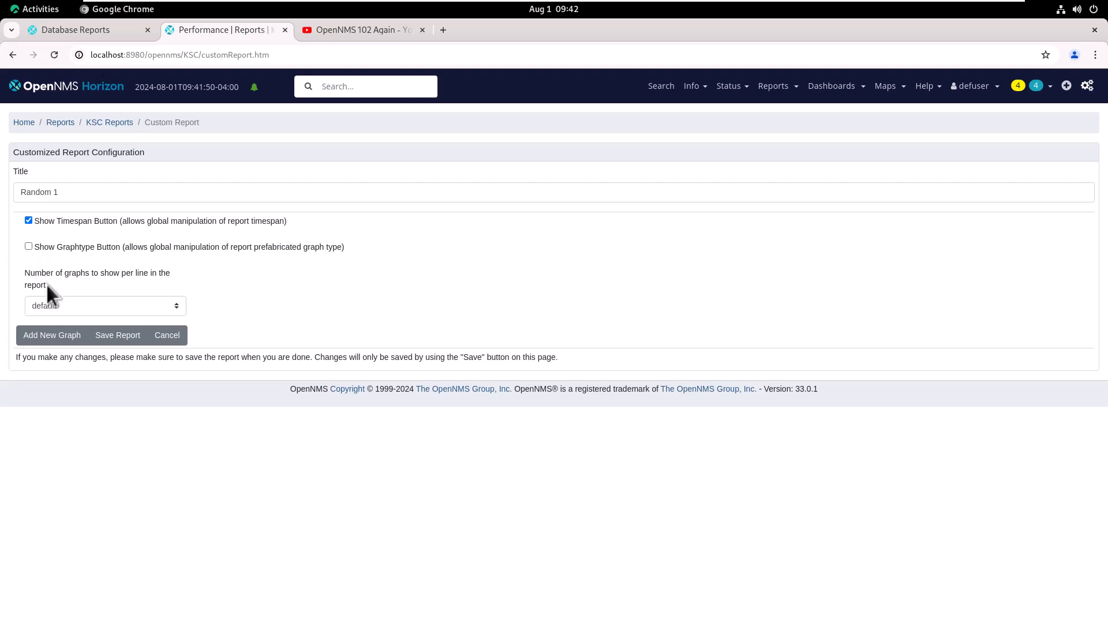
- Add a new graph to the report, using the Tutorial : 1 resource of the denver.localdomain node
left_click(53, 335)
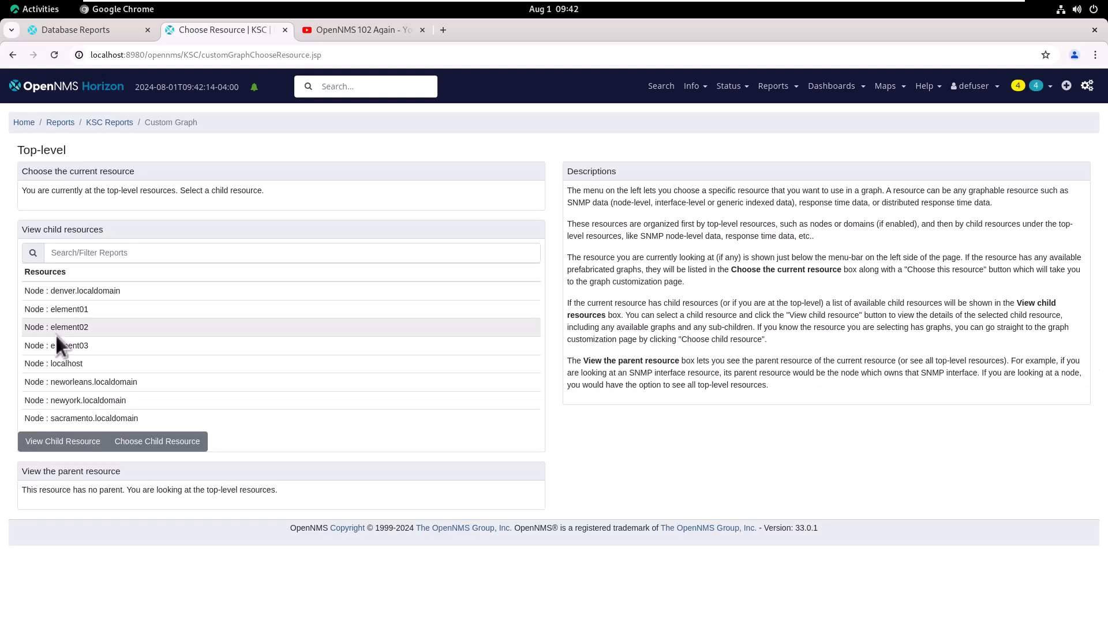
left_click(81, 292)
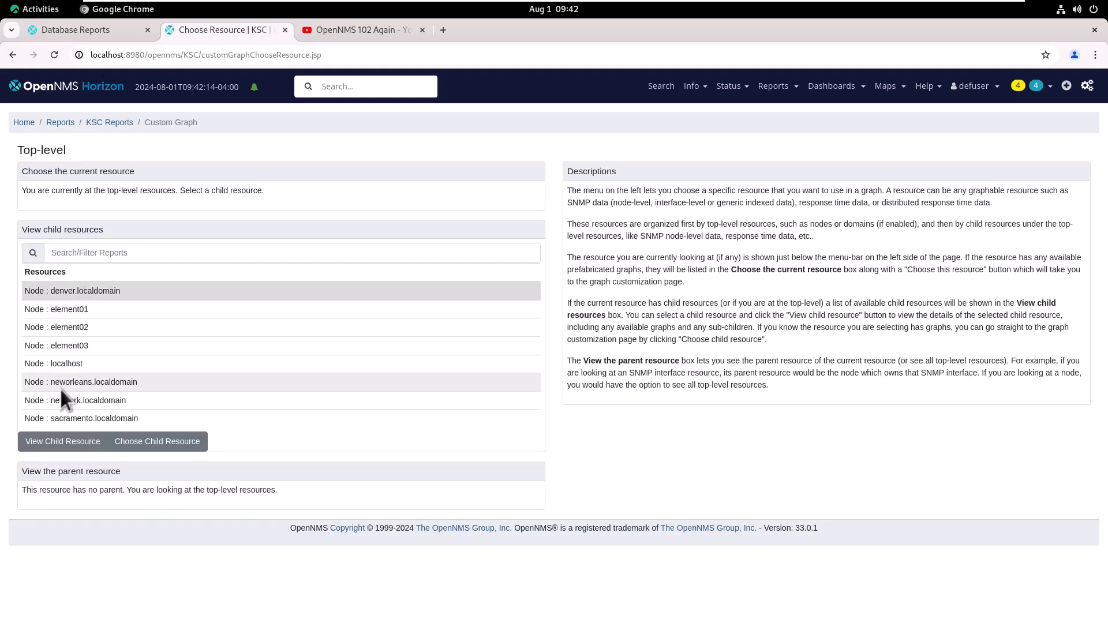
left_click(73, 443)
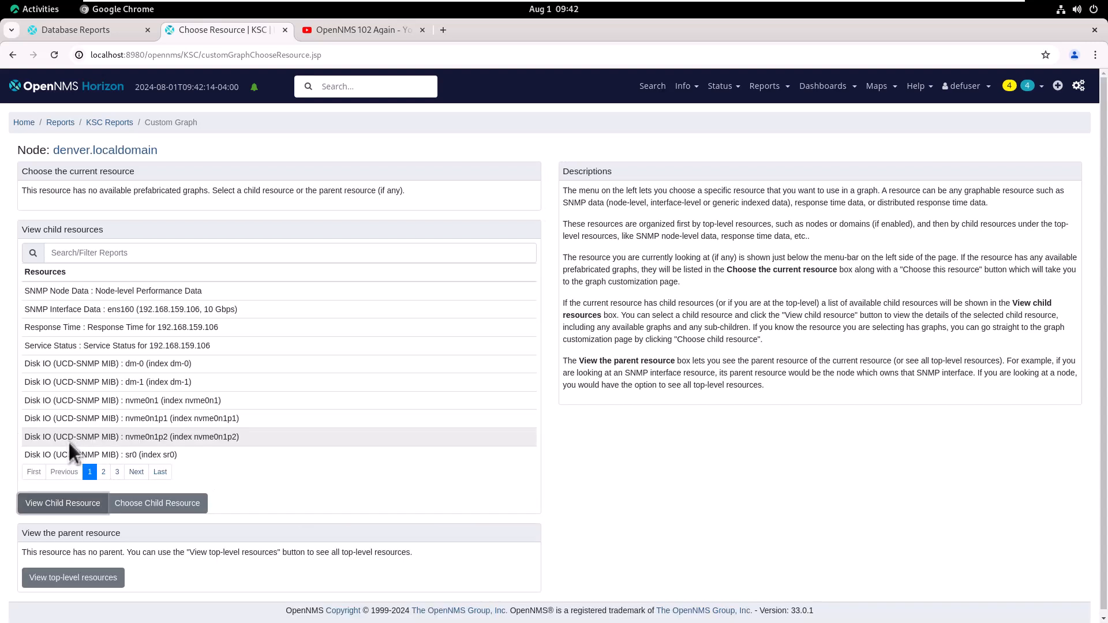
left_click(138, 474)
left_click(138, 473)
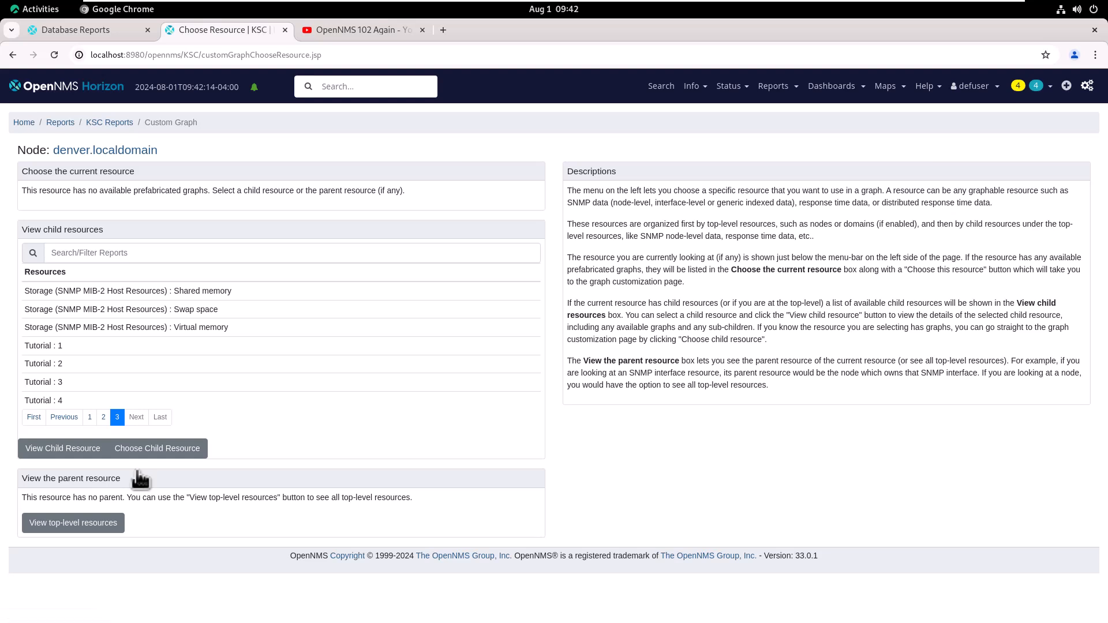
left_click(50, 347)
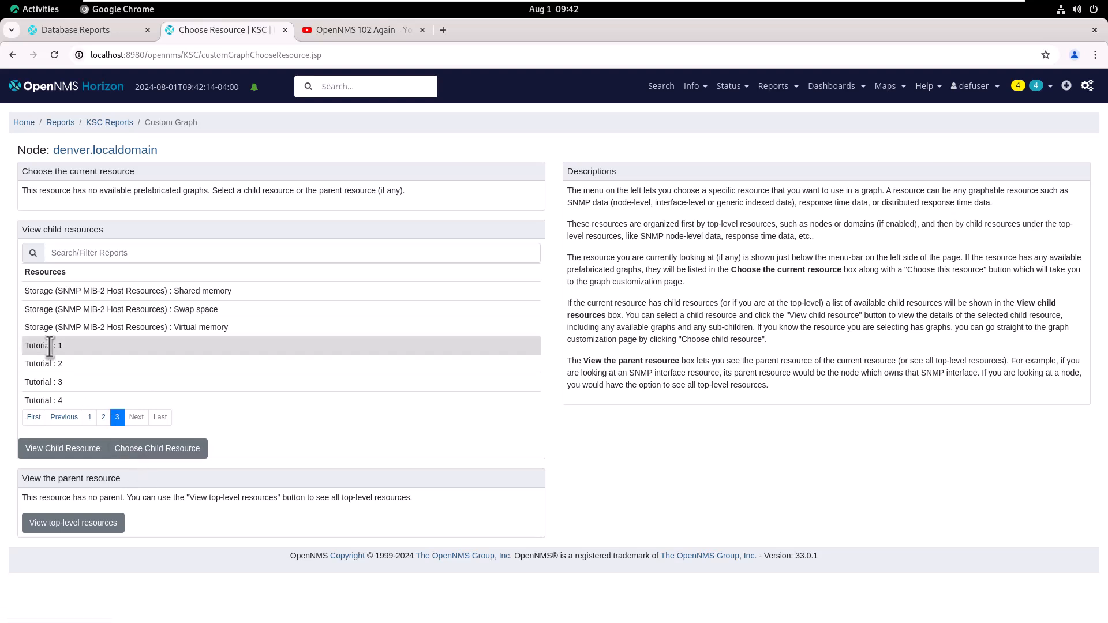
left_click(141, 460)
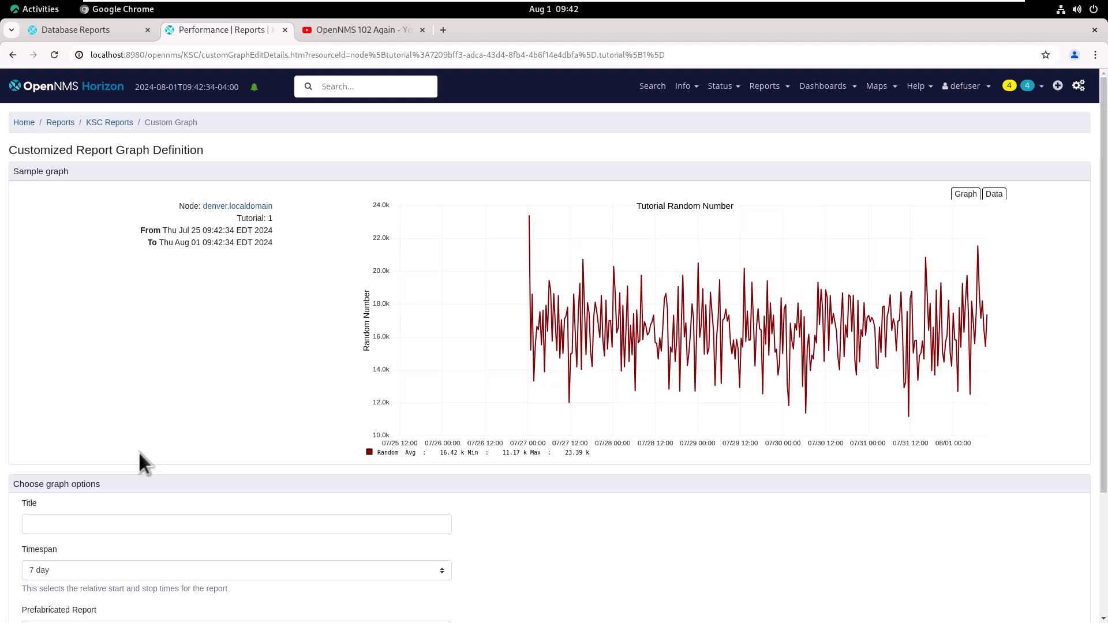
- Set the denver.localdomain graph's timespan to 2 hour and finish editing the graph
scroll(138, 452, "down", 2)
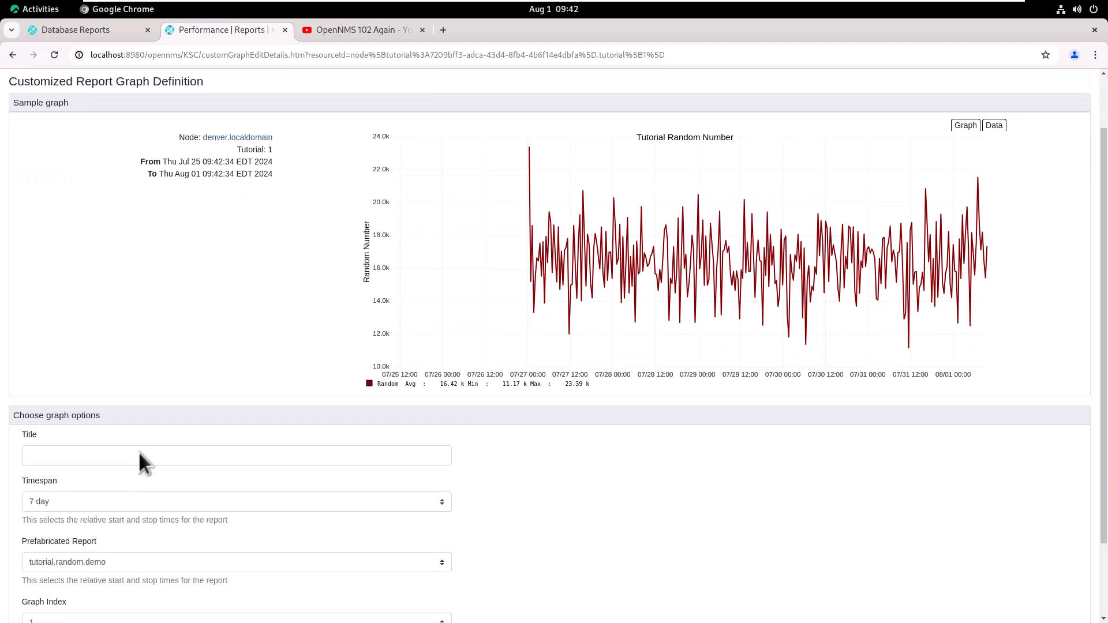
left_click(435, 500)
left_click(107, 297)
scroll(231, 535, "down", 3)
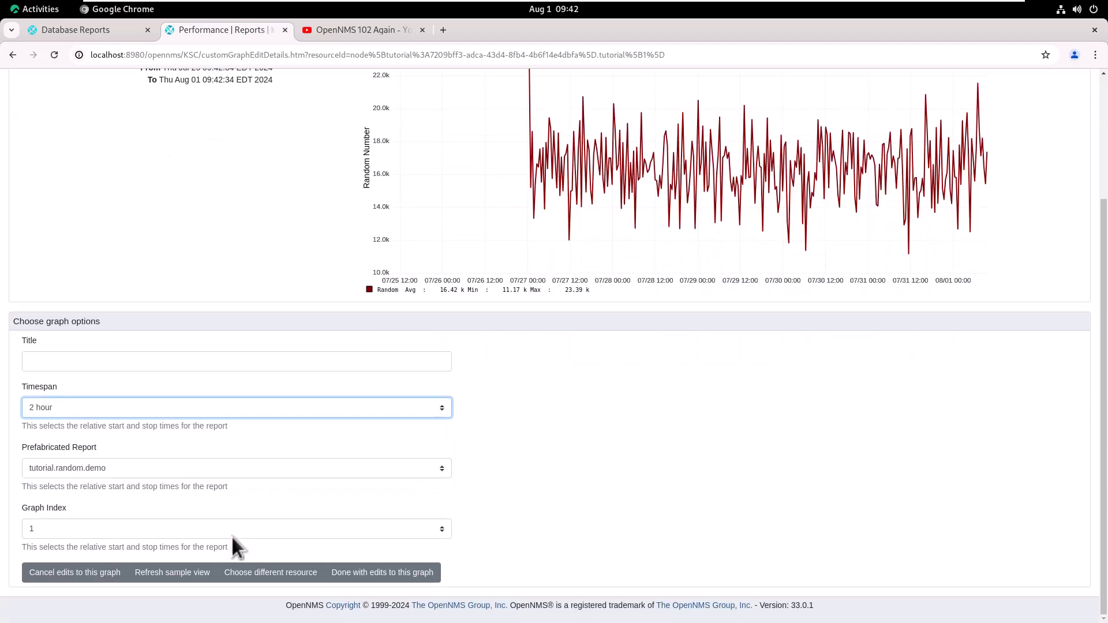
left_click(354, 574)
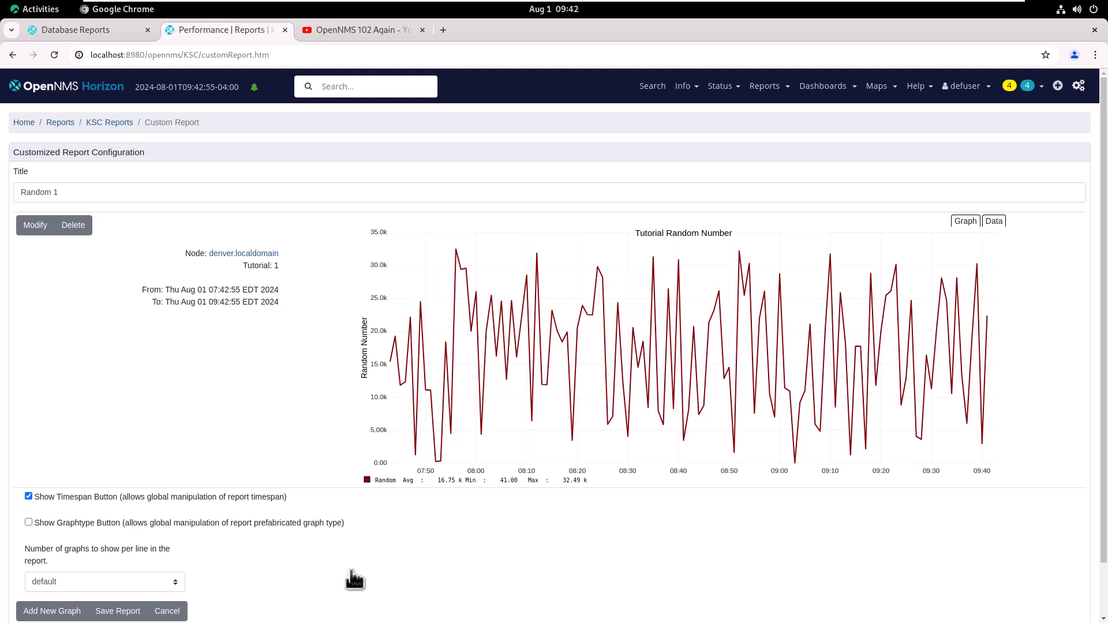
- Add a second graph to the report, using the Tutorial : 1 resource of the neworleans.localdomain node
left_click(78, 613)
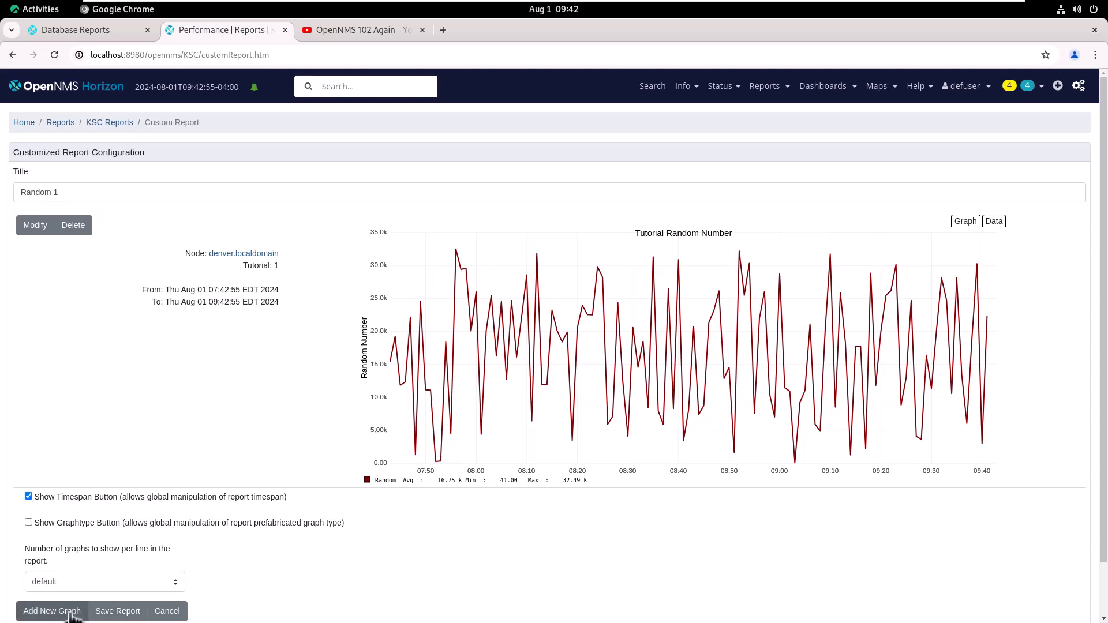
left_click(82, 383)
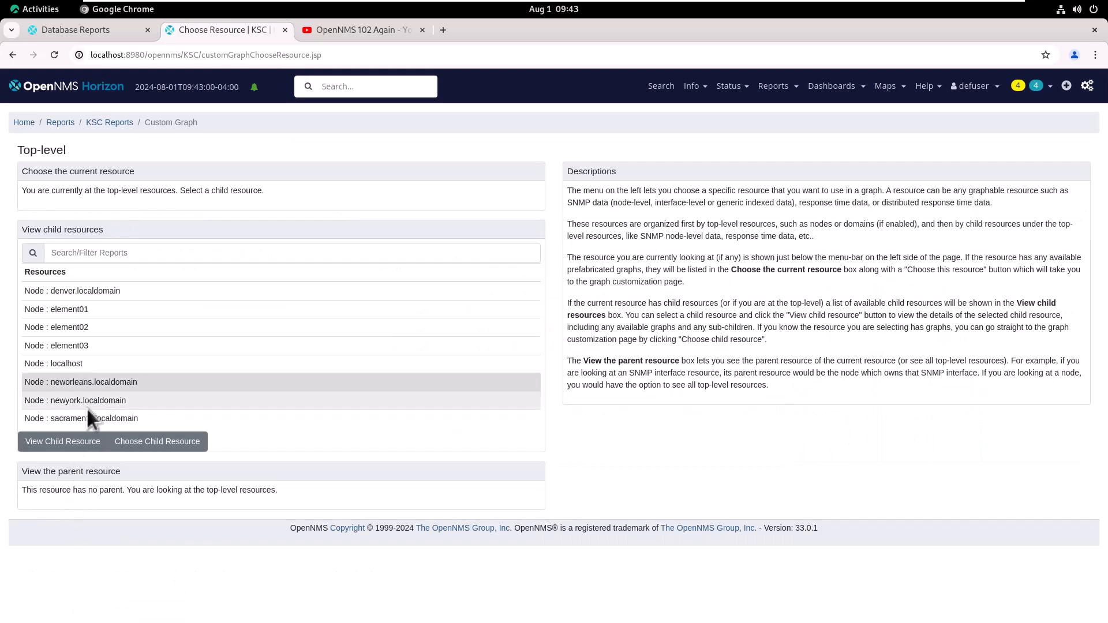
left_click(93, 445)
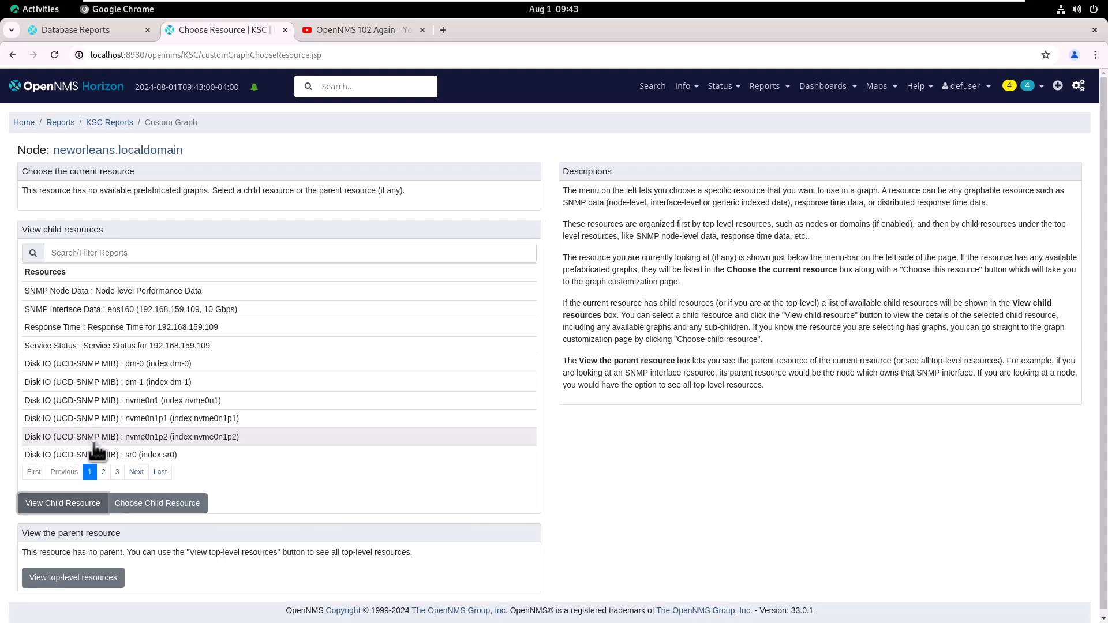
left_click(117, 473)
left_click(52, 346)
left_click(138, 452)
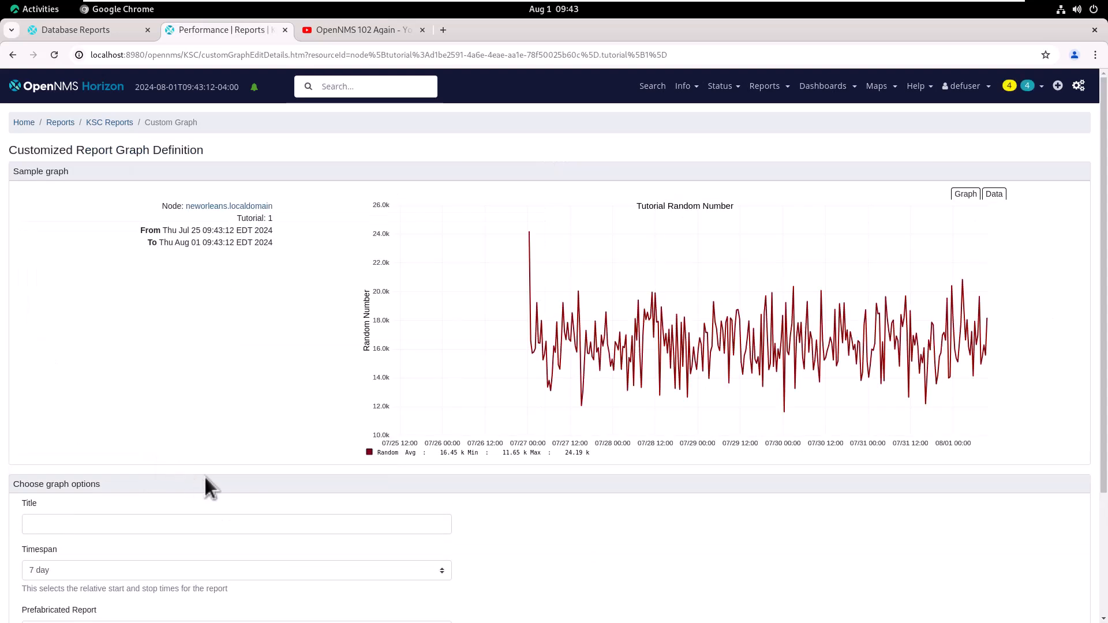
- Set the neworleans.localdomain graph's timespan to 2 hour and finish editing the graph
scroll(203, 476, "down", 2)
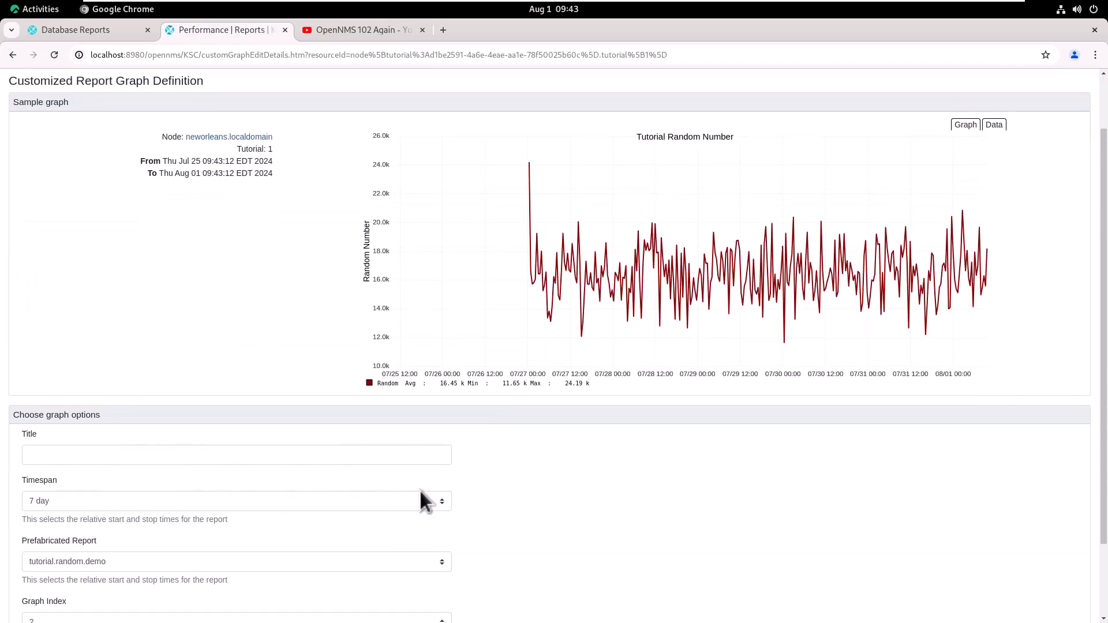
left_click(440, 501)
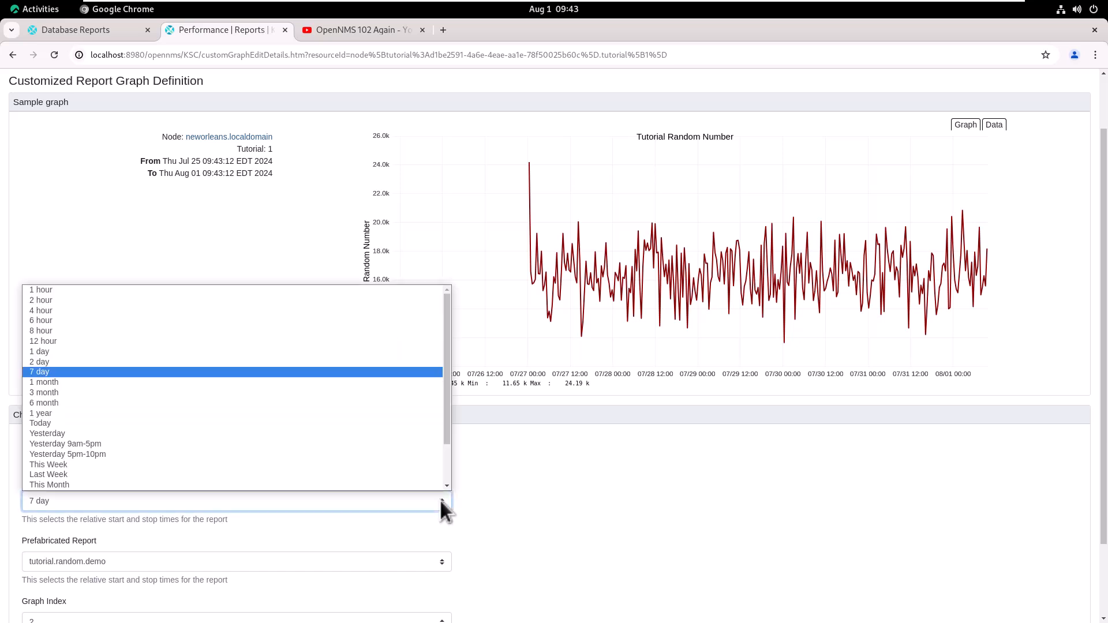
left_click(89, 301)
scroll(254, 514, "down", 3)
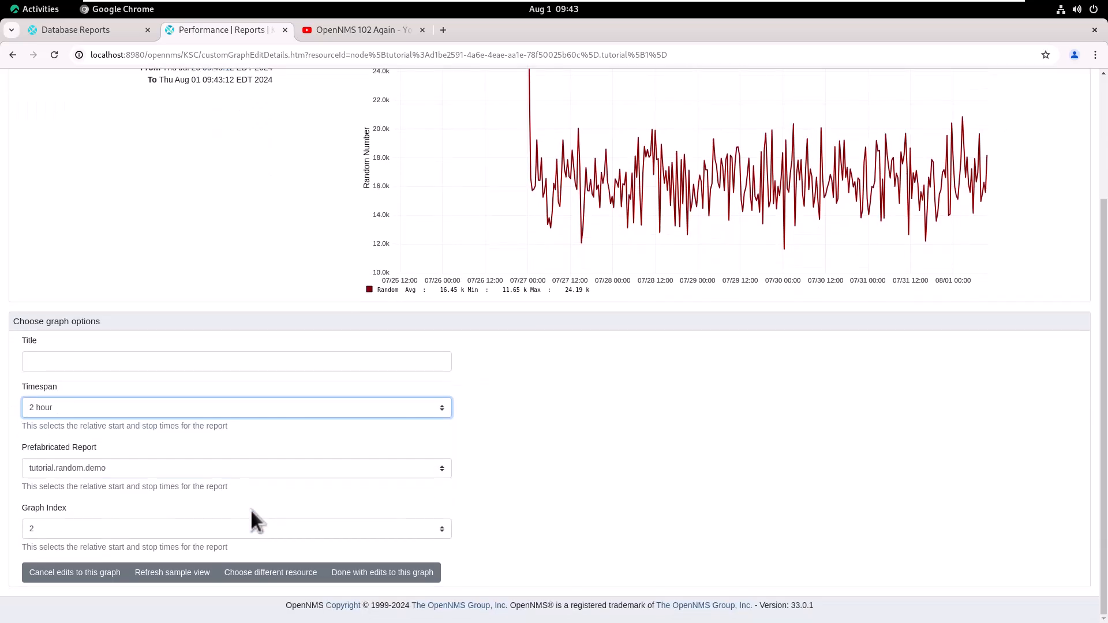
left_click(348, 573)
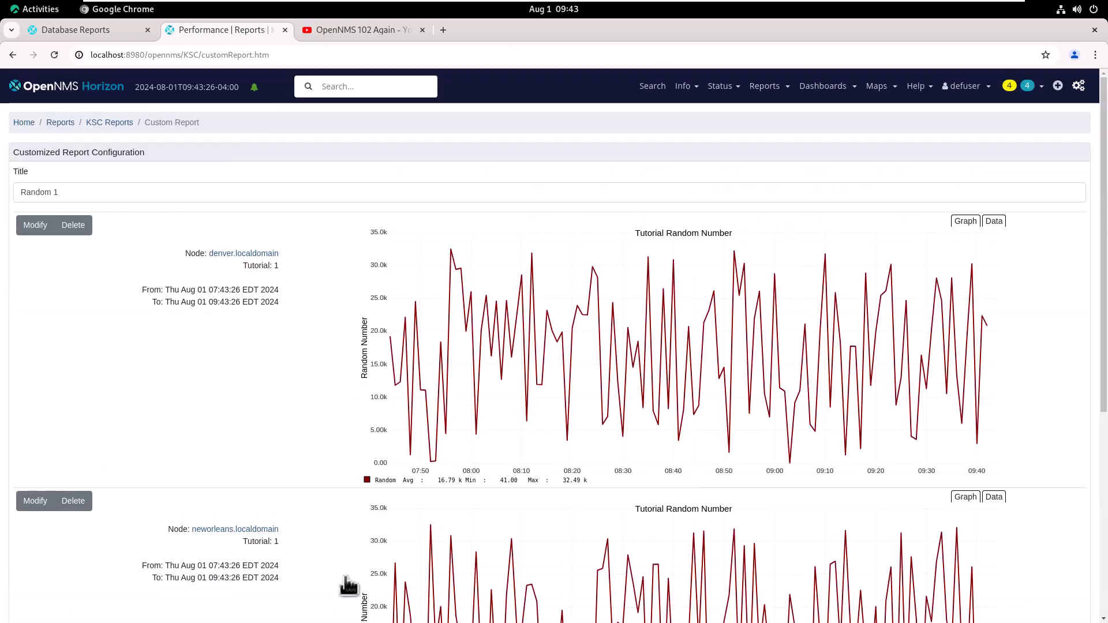
- Add a third graph to the report, using the Tutorial : 1 resource of the newyork.localdomain node
scroll(271, 490, "down", 10)
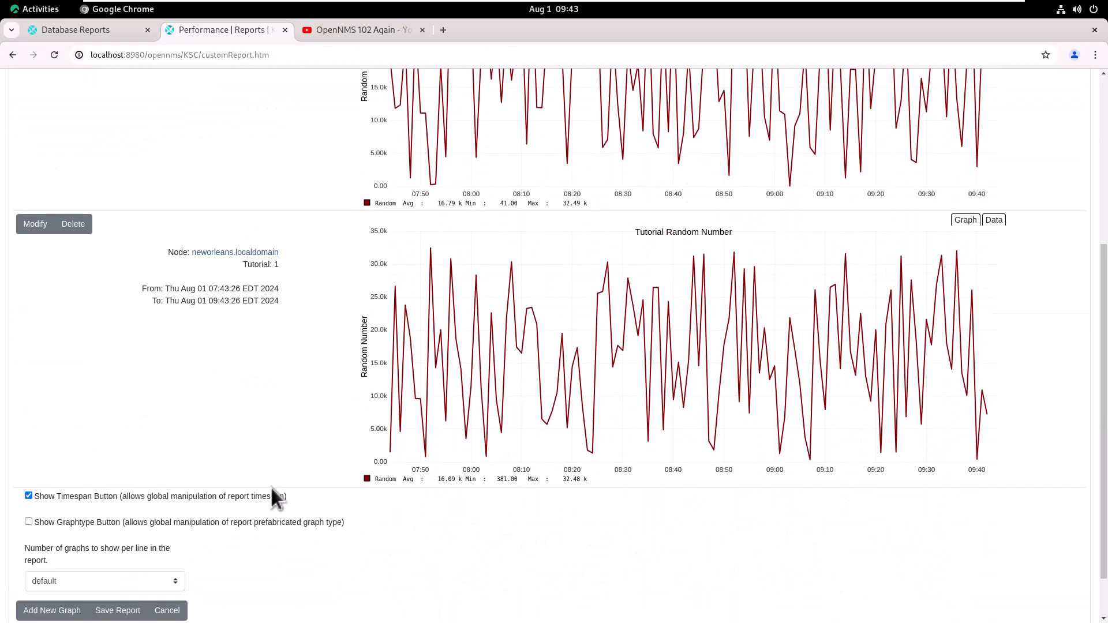
left_click(51, 552)
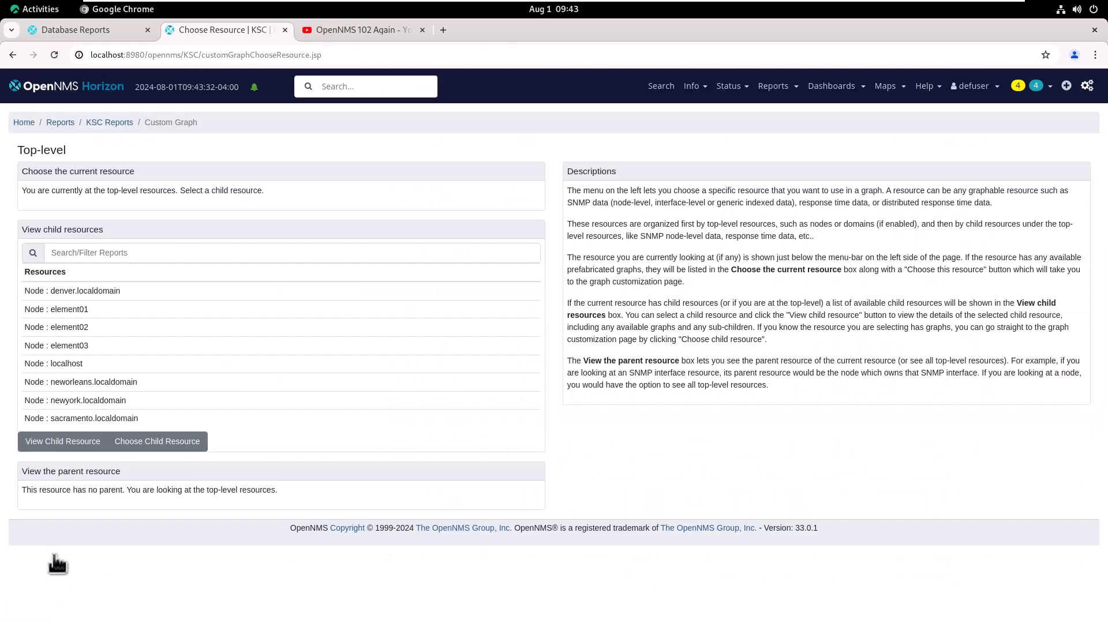
left_click(83, 401)
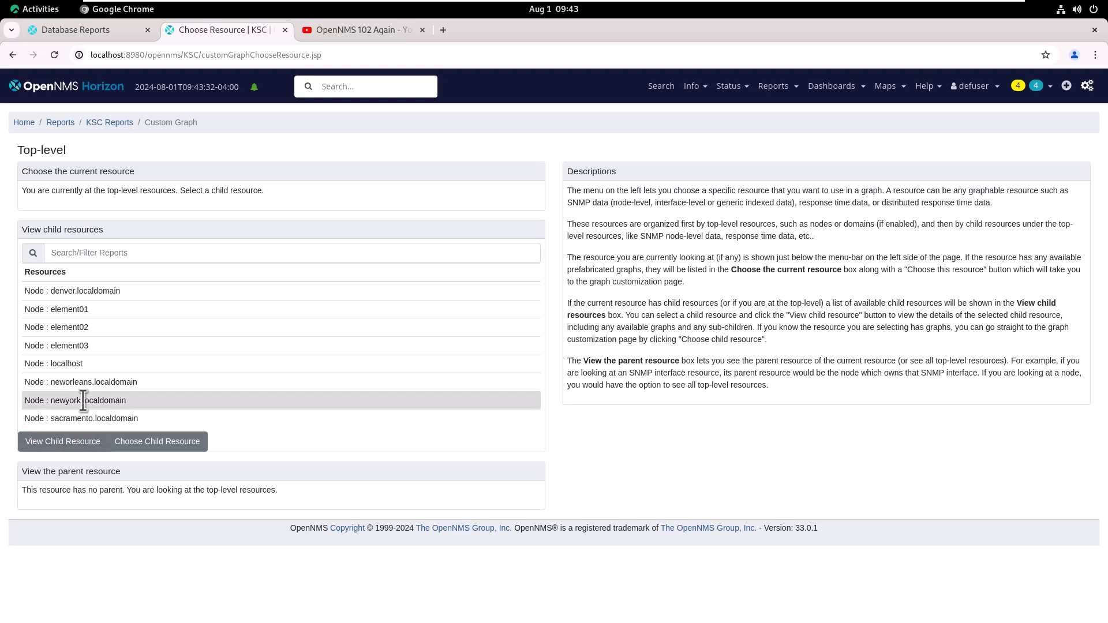
left_click(80, 442)
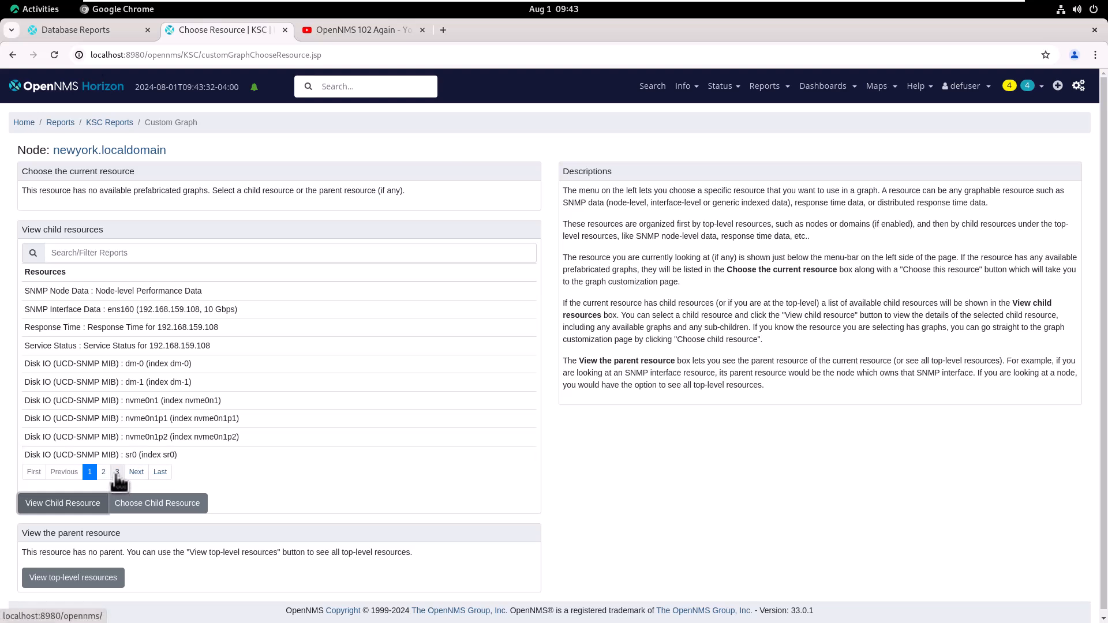
left_click(117, 473)
left_click(49, 346)
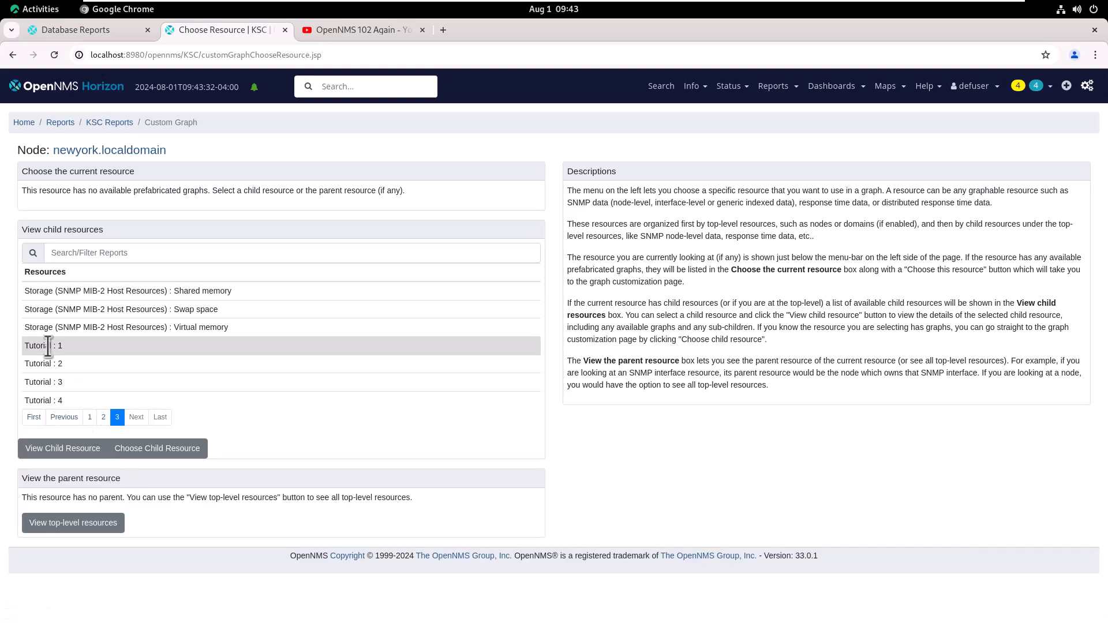
left_click(140, 459)
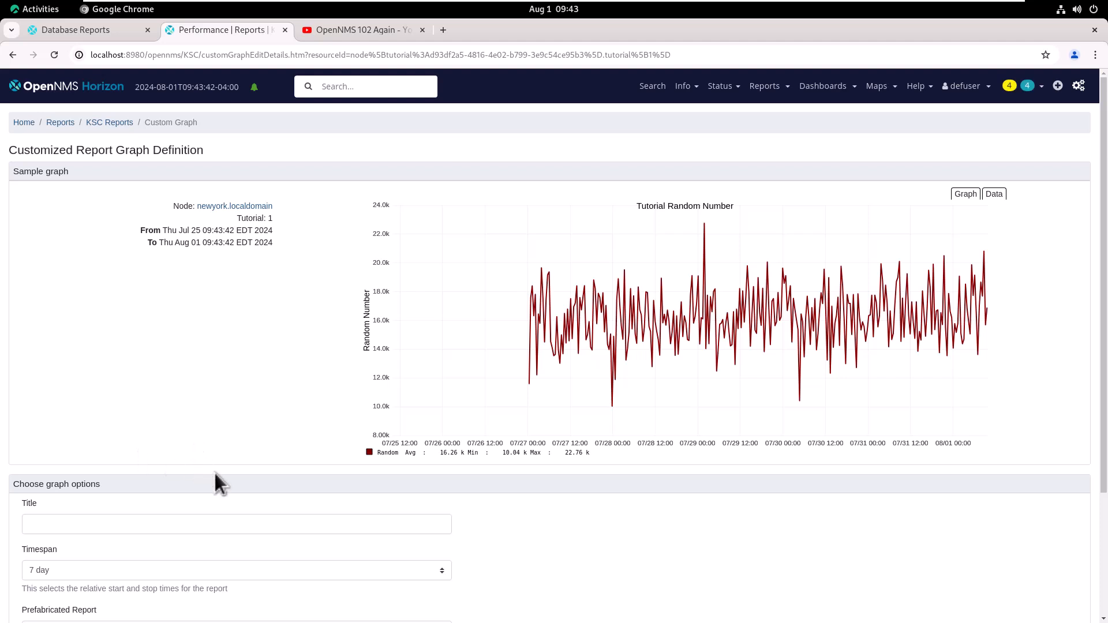
- Set the newyork.localdomain graph's timespan to 2 hour and finish editing the graph
left_click(446, 570)
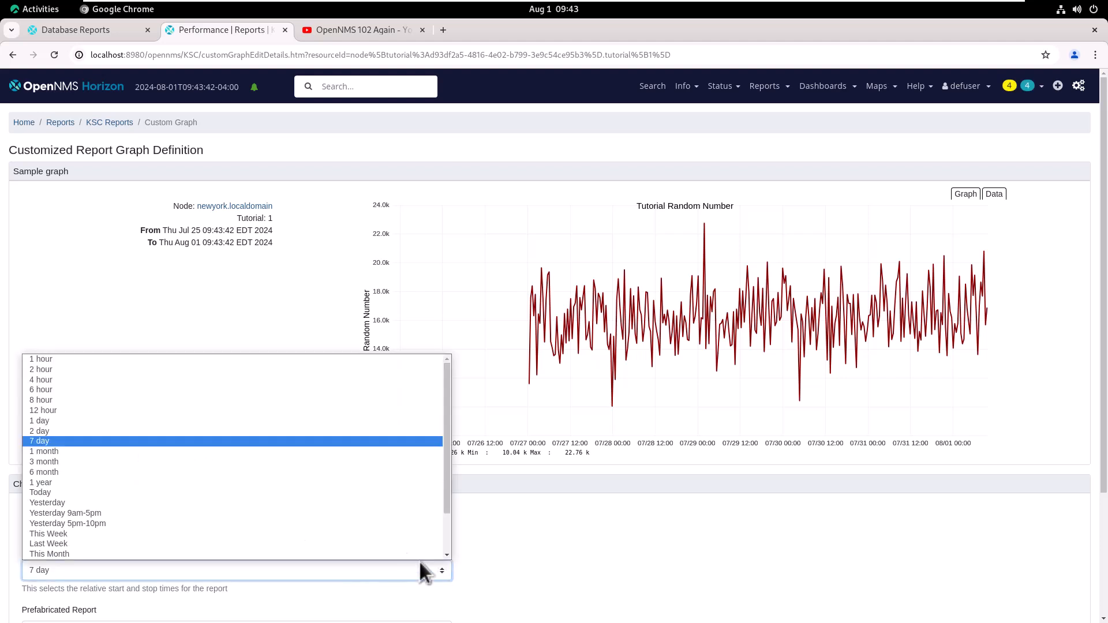
left_click(160, 370)
scroll(179, 408, "down", 3)
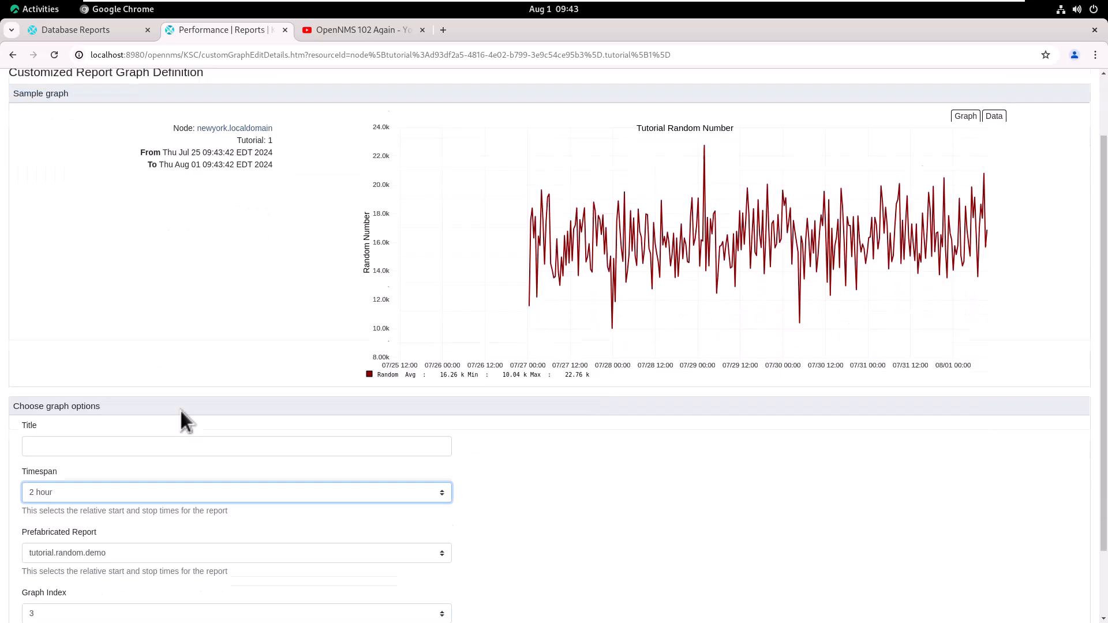
left_click(358, 574)
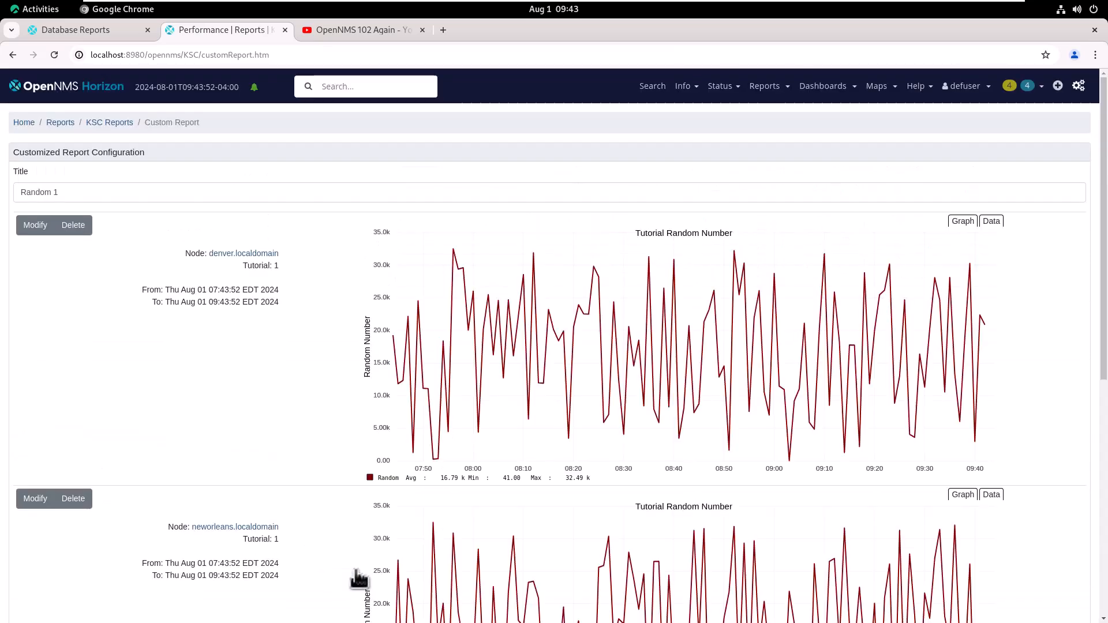
- Add a fourth graph to the report, using the Tutorial : 1 resource of the sacramento.localdomain node
scroll(179, 396, "down", 10)
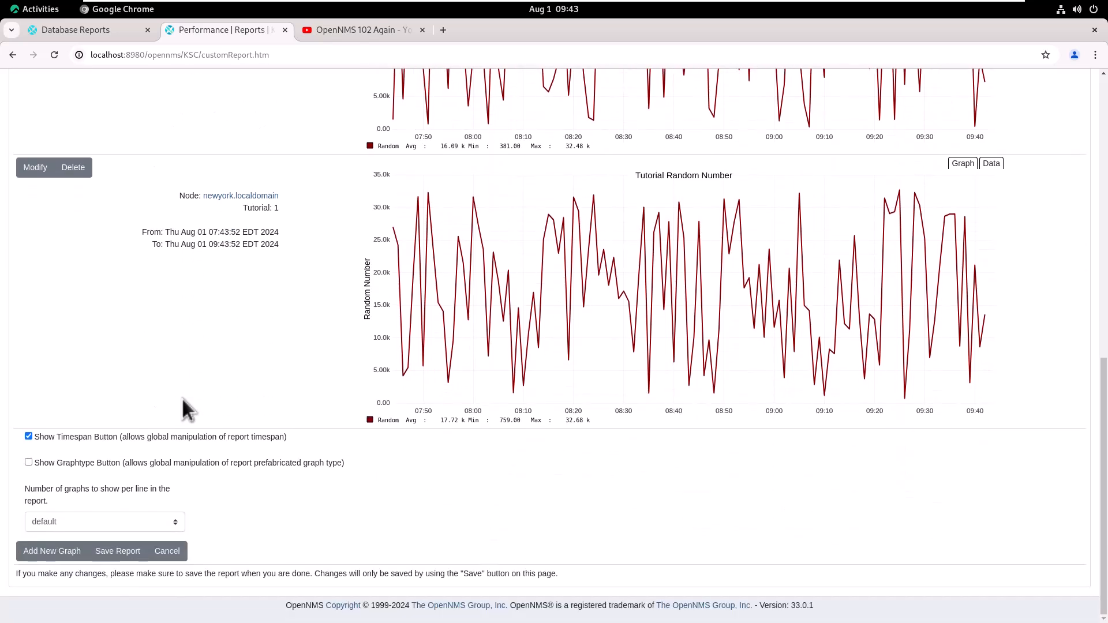
left_click(76, 552)
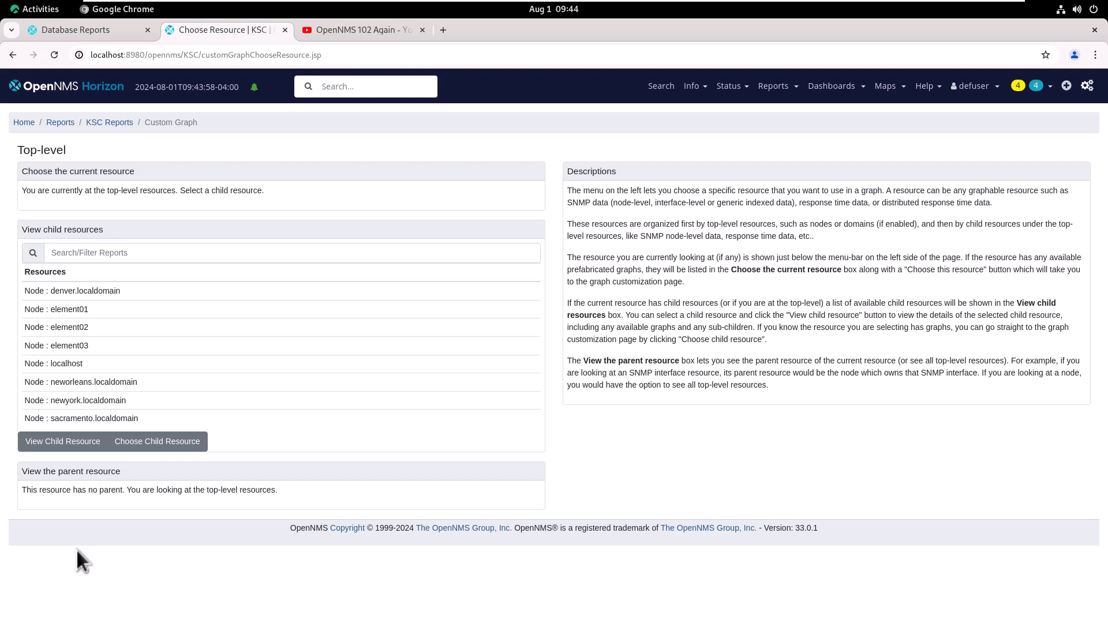
left_click(107, 420)
left_click(84, 444)
left_click(104, 472)
left_click(117, 471)
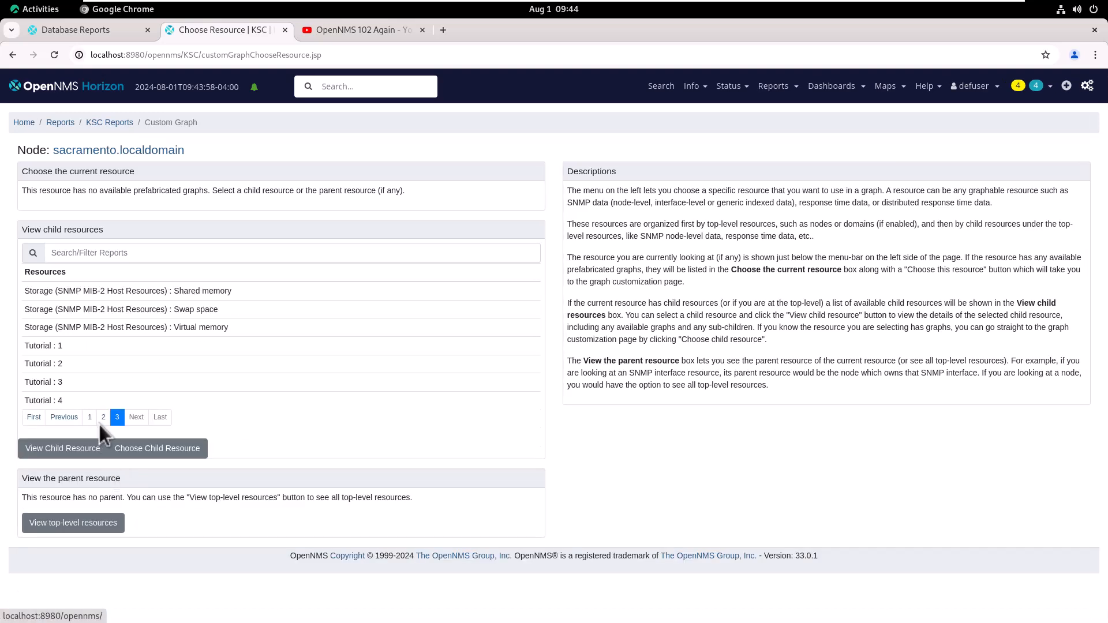
left_click(54, 347)
left_click(122, 445)
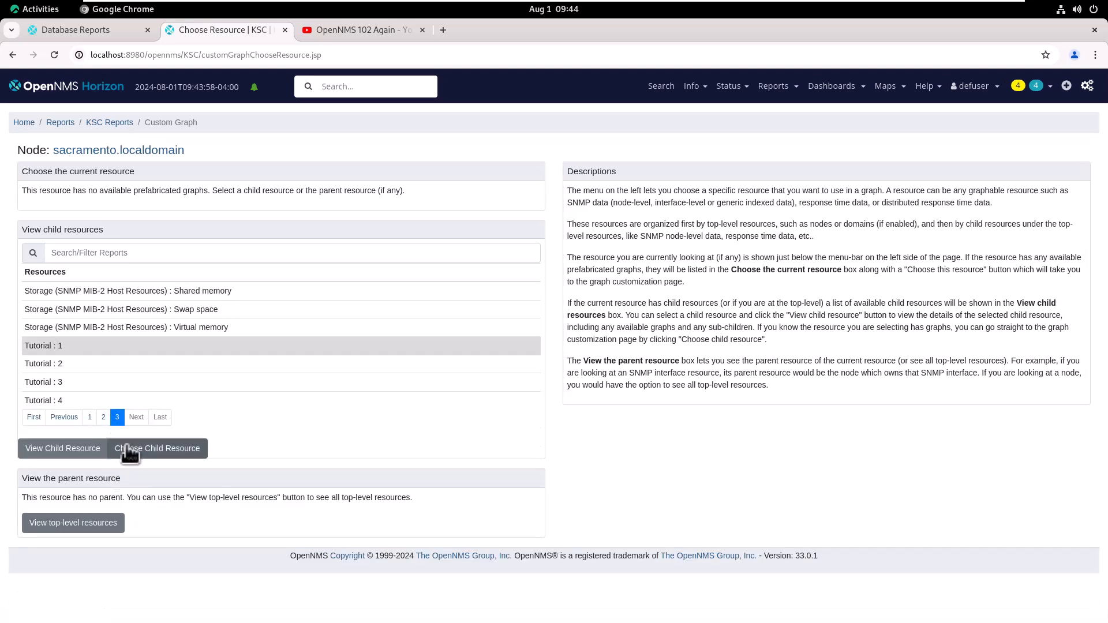
- Set the sacramento.localdomain graph's timespan to 2 hour and finish editing the graph
scroll(172, 422, "down", 2)
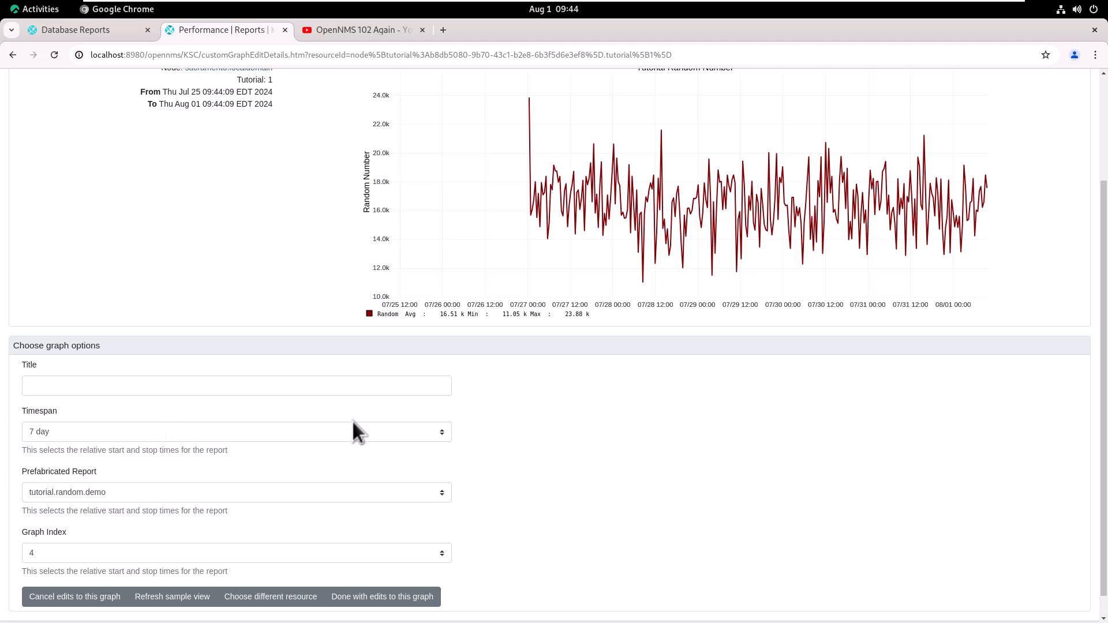
left_click(440, 432)
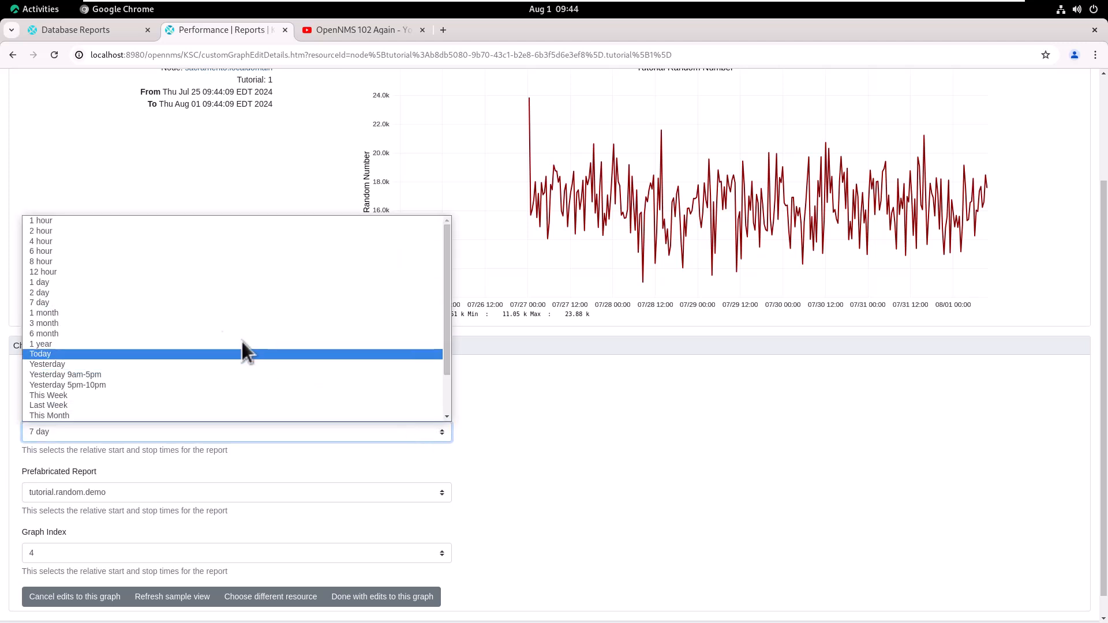
left_click(99, 231)
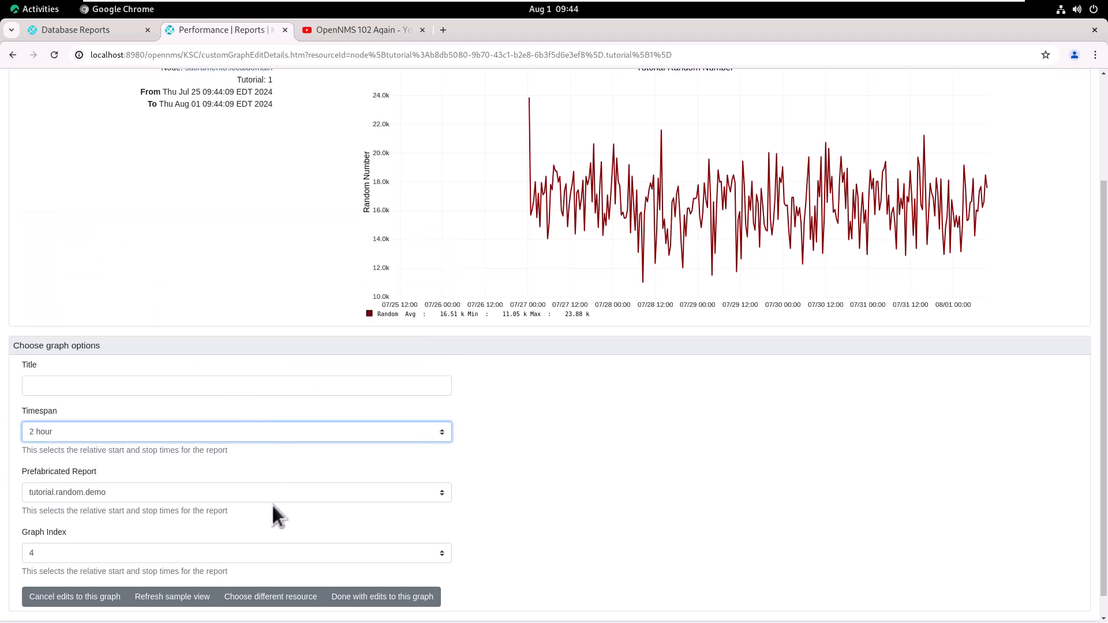
left_click(355, 600)
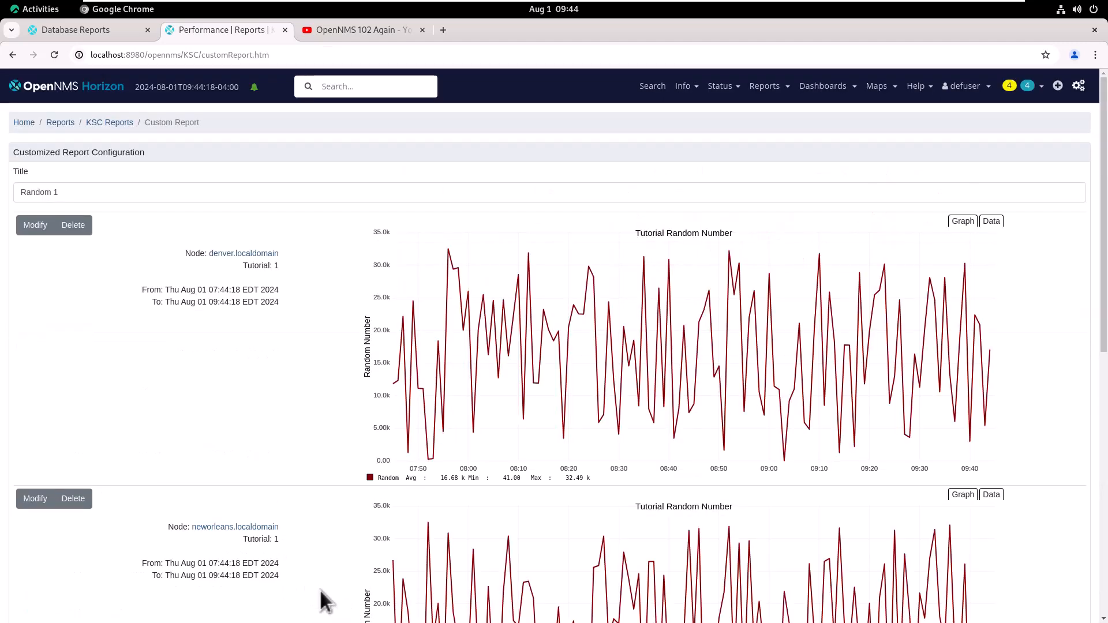
- Review the report's graphs and save the Random 1 report
scroll(286, 489, "down", 10)
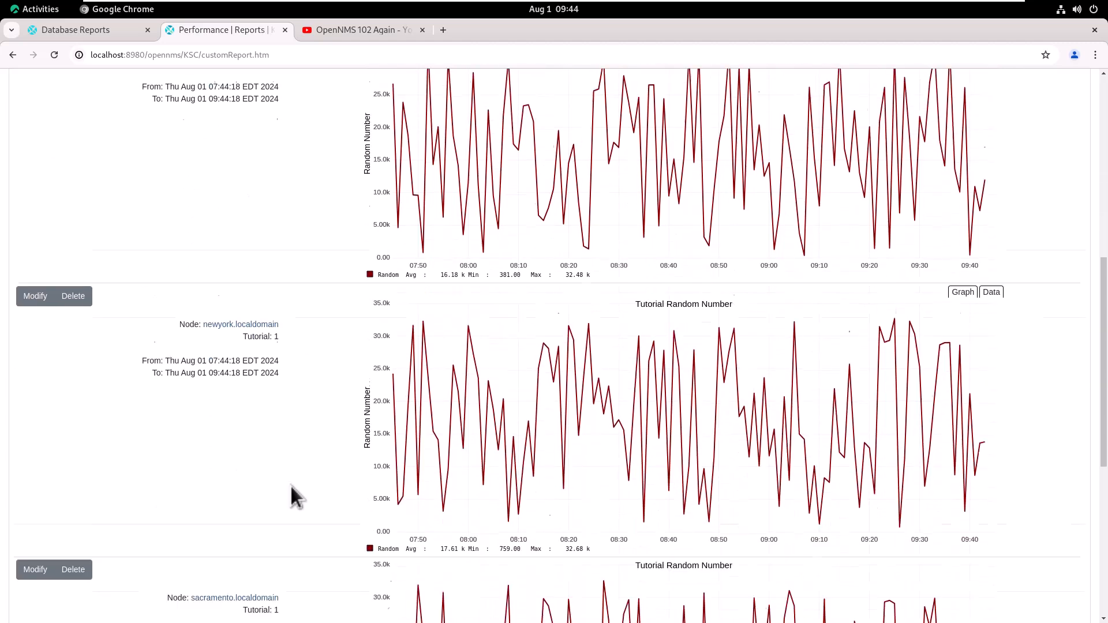
scroll(291, 496, "down", 6)
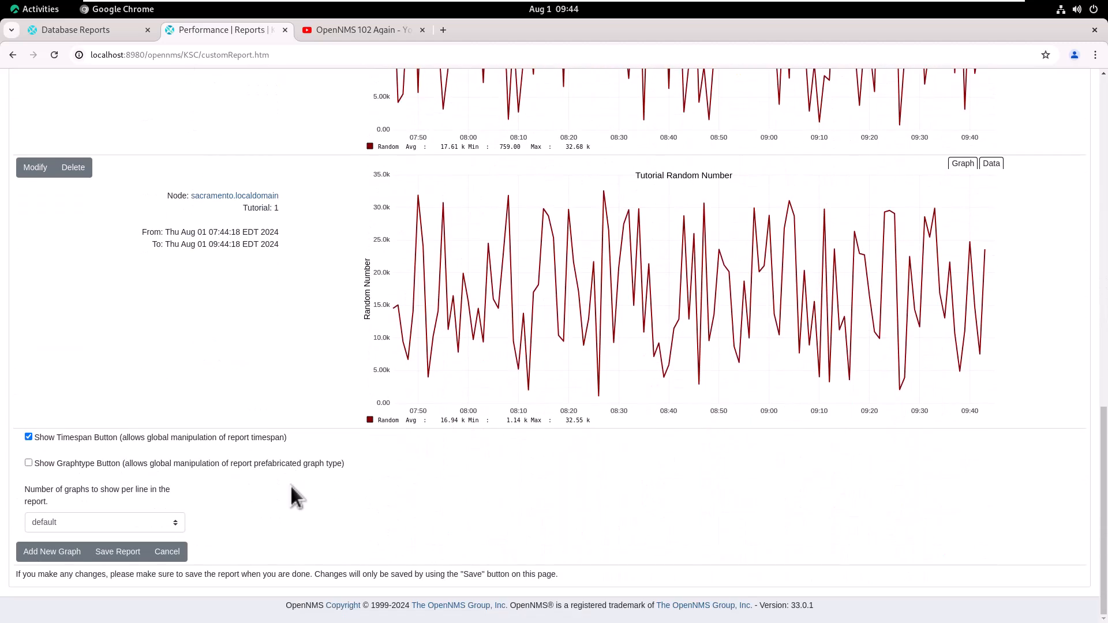
left_click(119, 554)
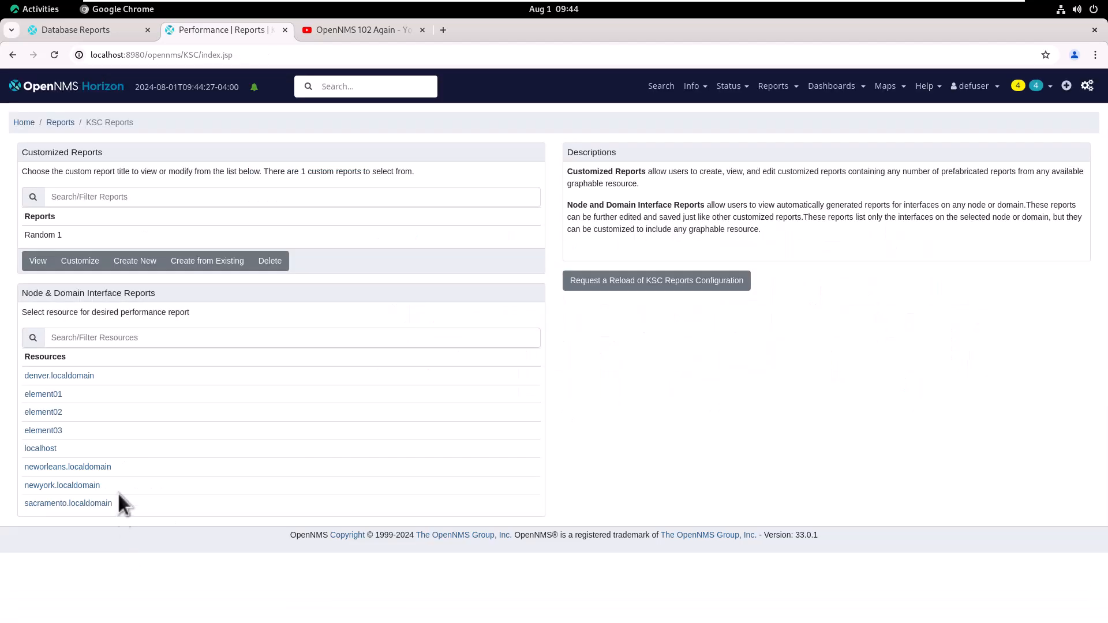
- View the saved Random 1 report and look through all of its graphs
left_click(56, 235)
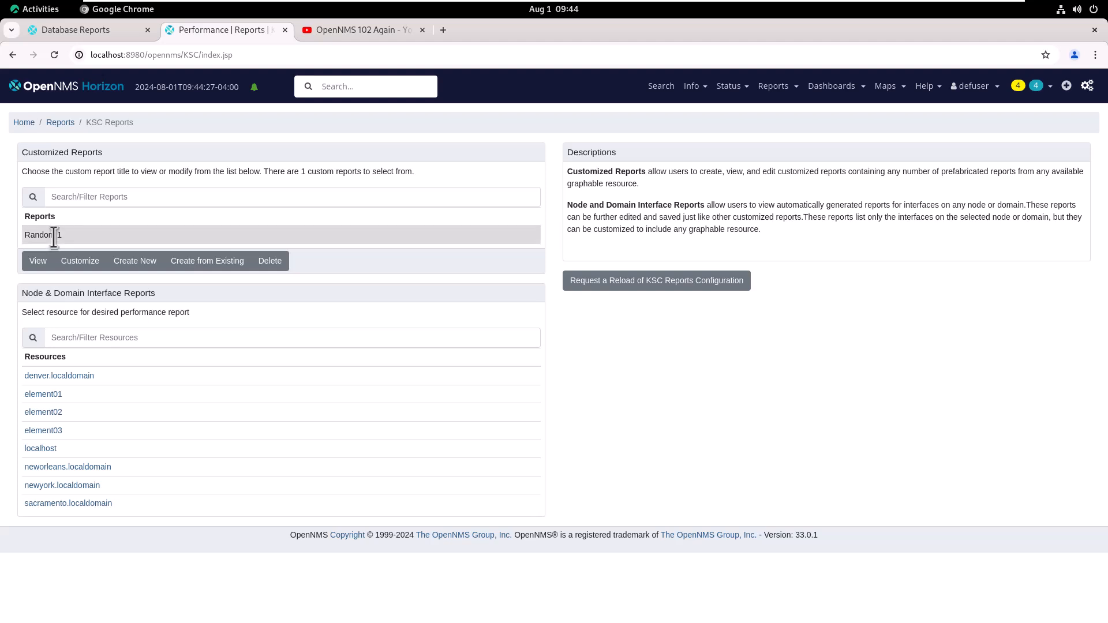
left_click(40, 268)
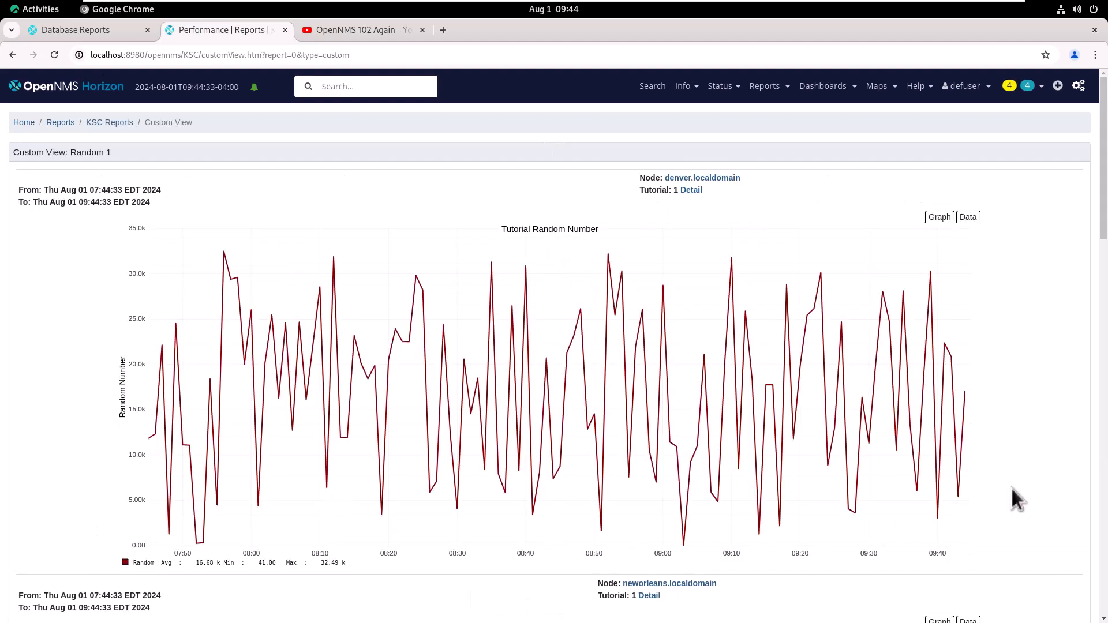
scroll(1011, 488, "down", 8)
scroll(1000, 485, "down", 15)
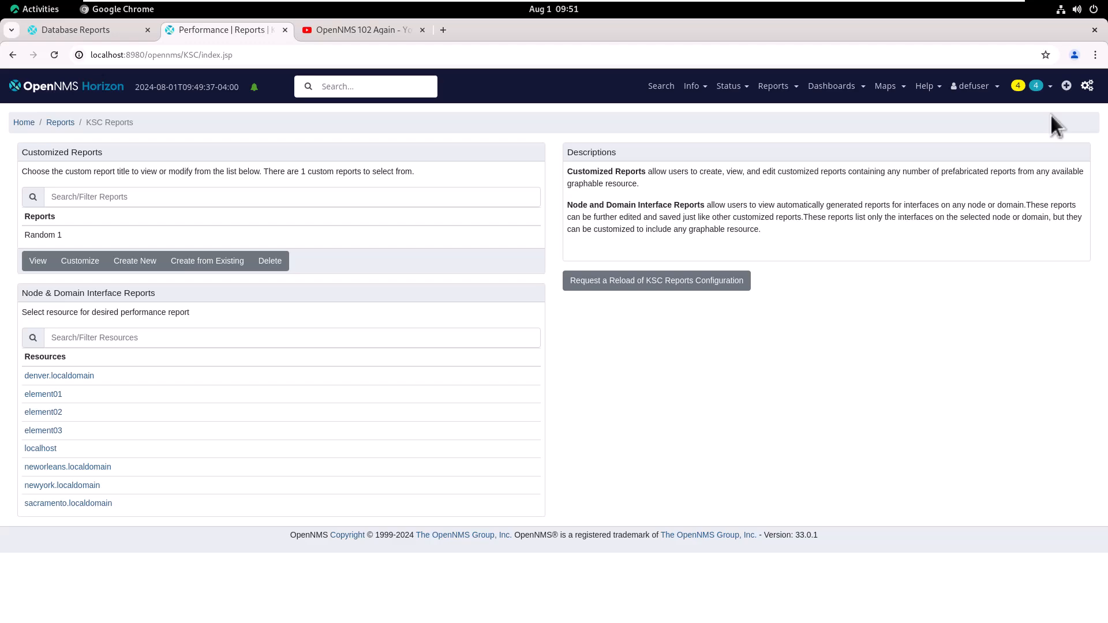
- Switch to the terminal, back up ksc-performance-reports.xml as ksc-performance-reports.xml.240801, and open the original in vi
key("alt+Tab")
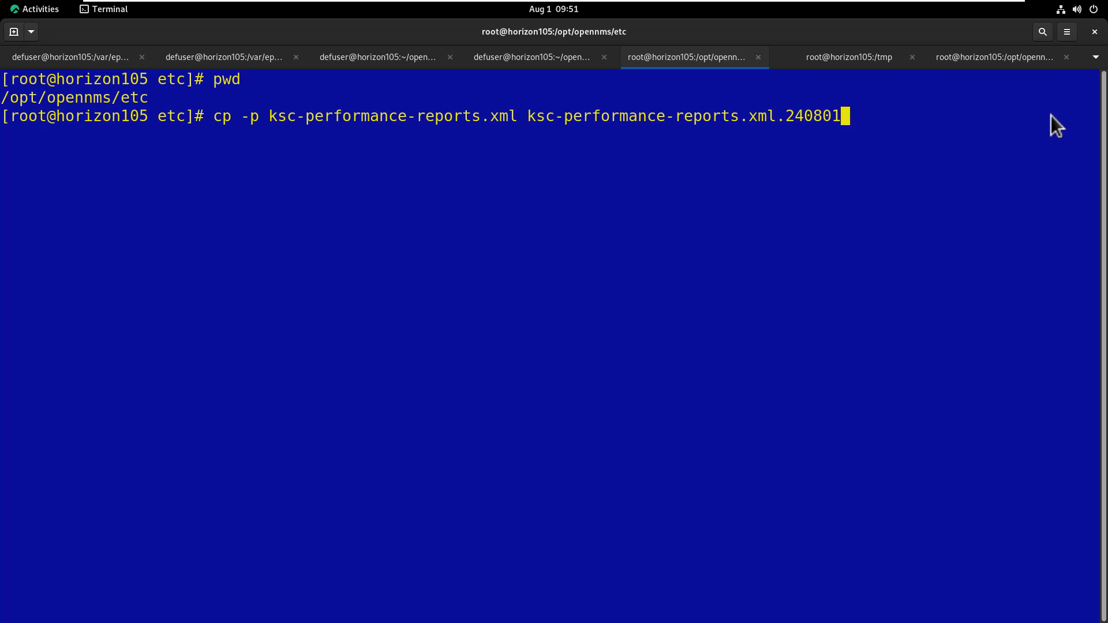
key("Return")
type("vi ks")
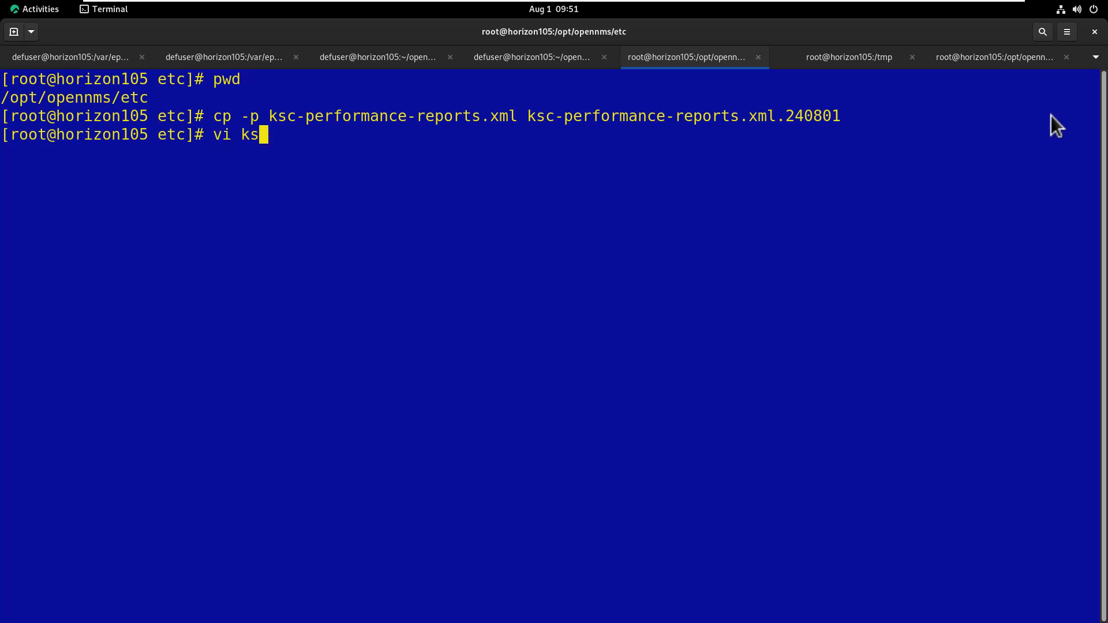
key("Tab")
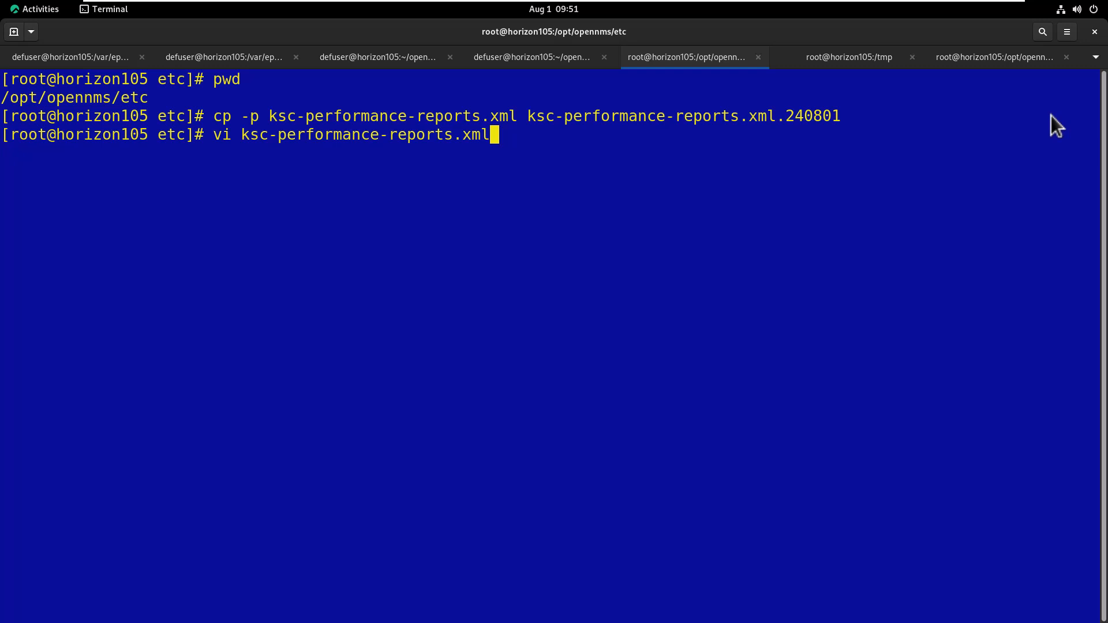
key("Return")
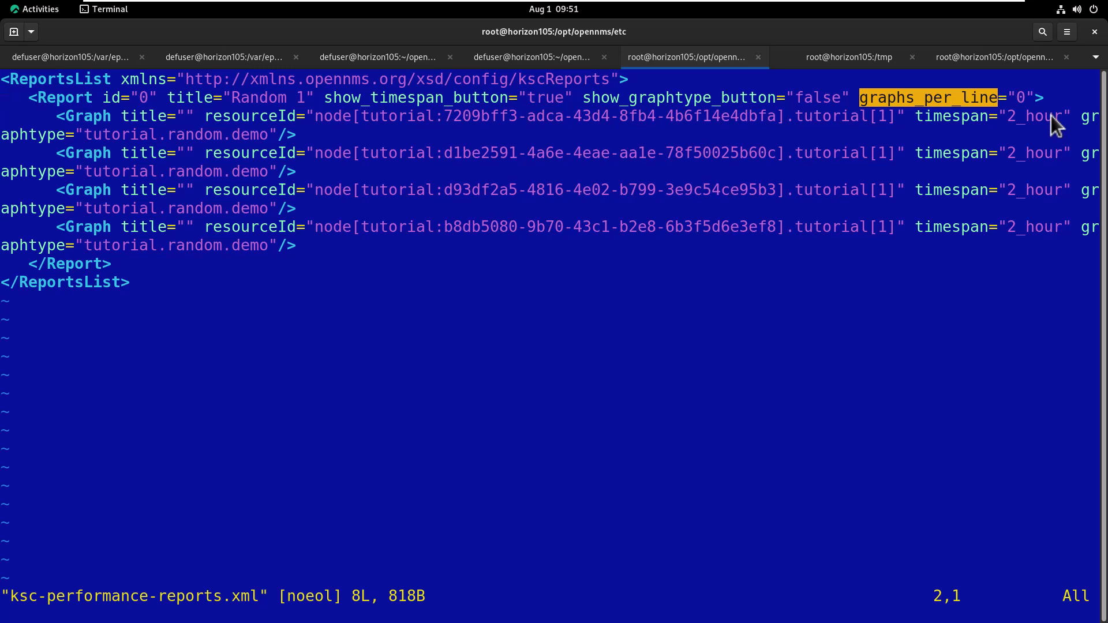
- Set the id attribute of the Random 1 Report element to 11
key("Down")
key("Down")
key("Down")
key("Down")
key("Down")
key("Up")
key("Up")
key("Up")
key("Up")
key("Up")
key("Right")
key("Right")
key("Right")
key("Right")
key("Right")
key("Right")
key("Right")
key("Right")
key("Right")
key("Right")
key("Right")
key("Right")
key("Right")
key("Right")
key("Right")
type("s11")
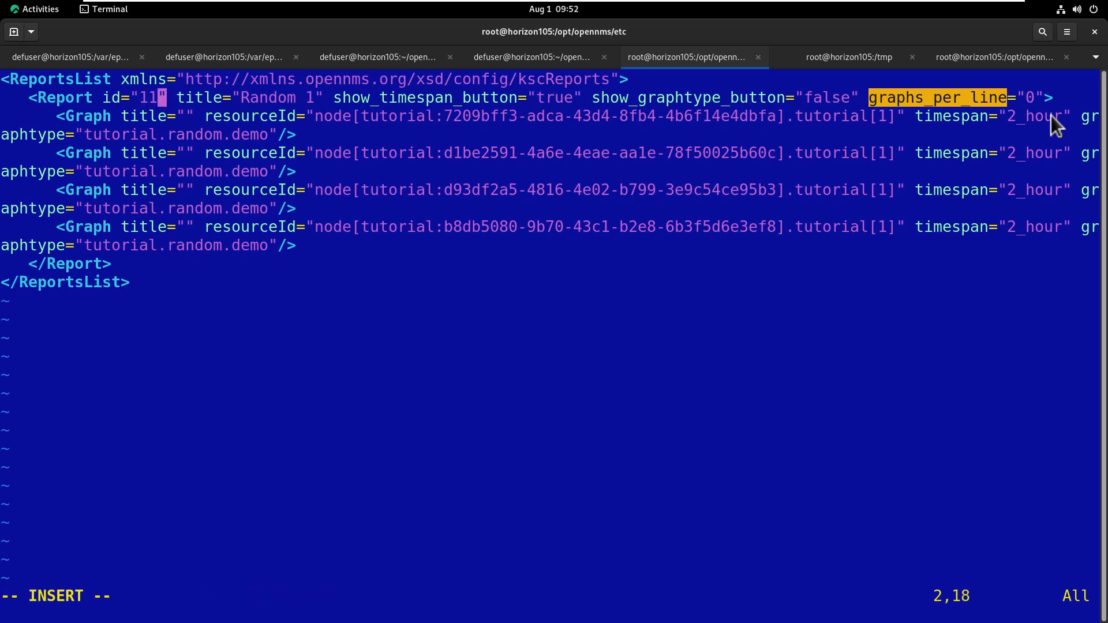
key("Escape")
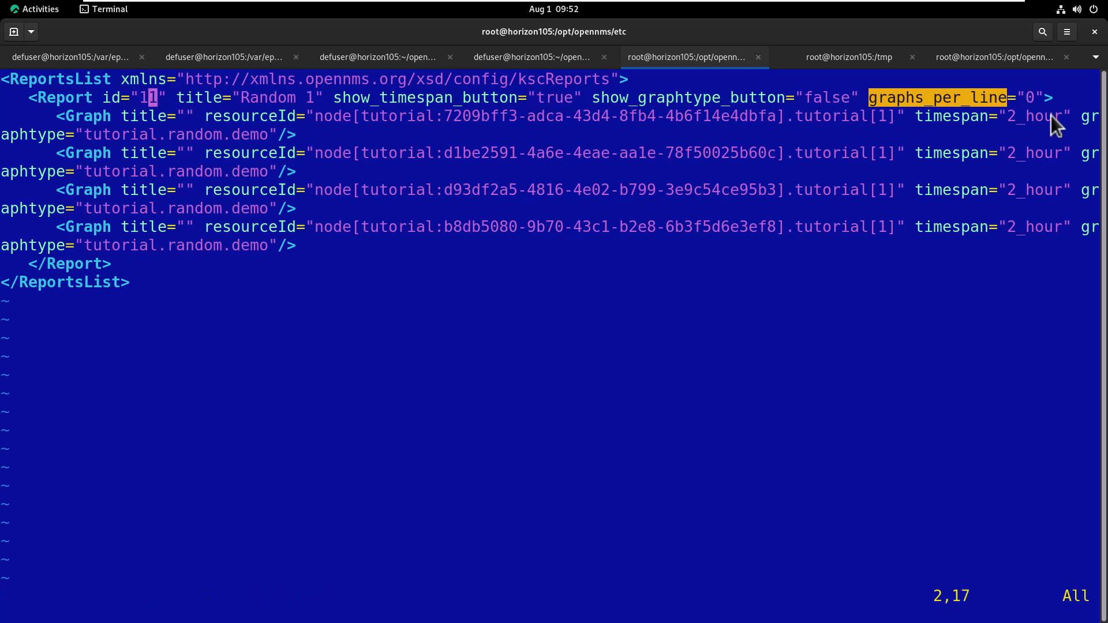
- Copy the six-line Random 1 Report block and paste a duplicate directly below its closing Report tag
key("6")
key("y")
key("y")
key("j")
key("j")
key("j")
key("j")
key("j")
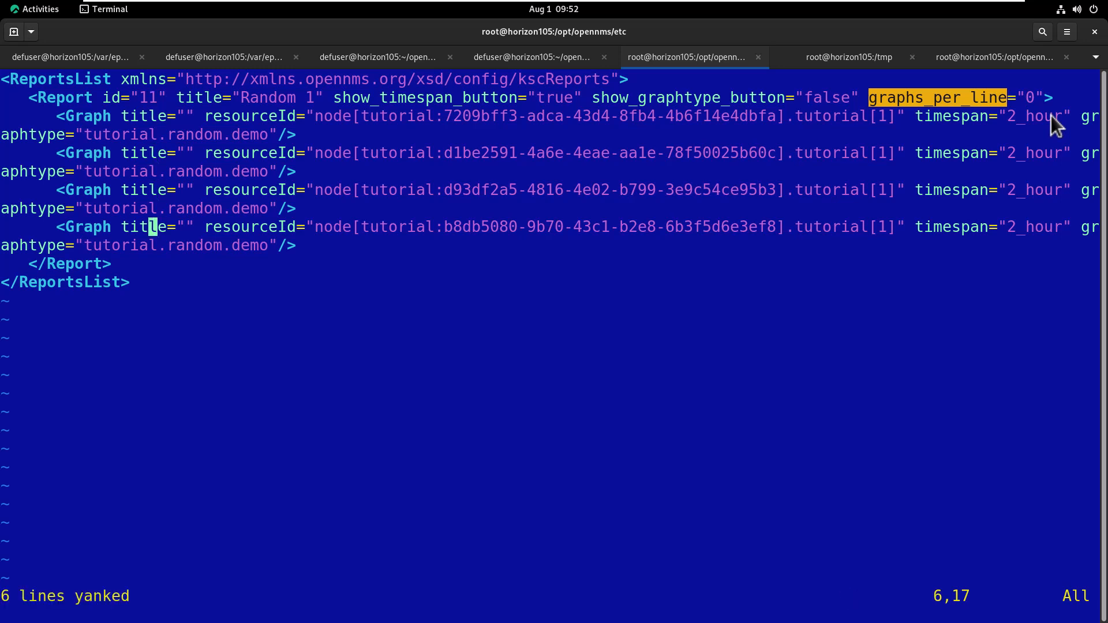
key("p")
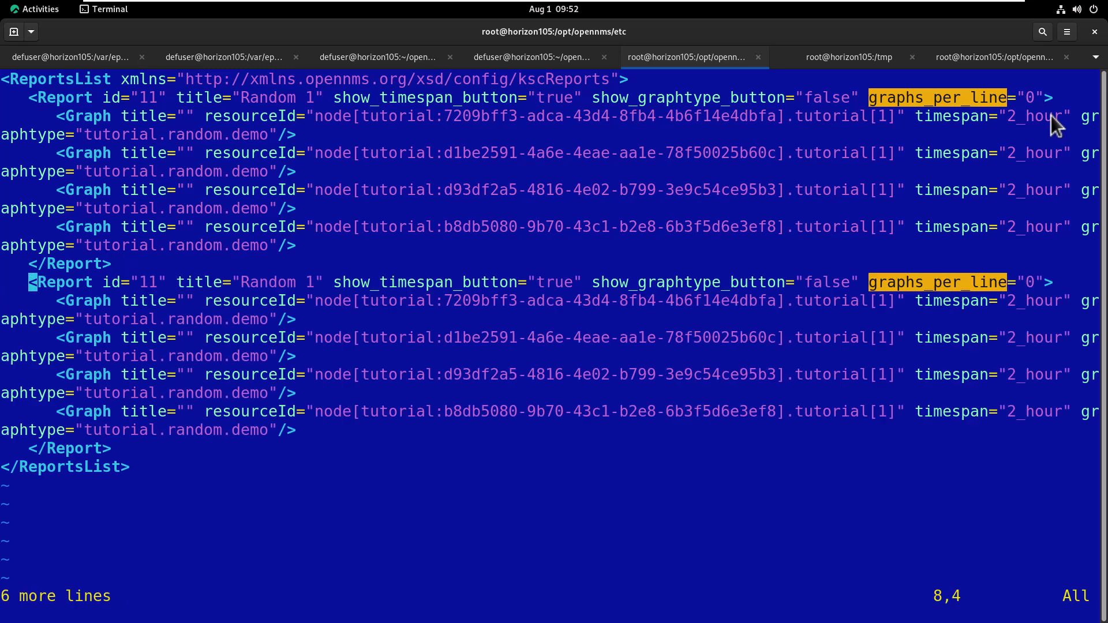
- Set the duplicated Report element's id to 12 and its title to Random 2
key("w")
key("w")
key("l")
key("l")
key("l")
key("l")
key("l")
key("r")
type("2")
key("e")
key("e")
key("e")
key("e")
type("wr2j")
- Change the tutorial index to 2 in the resourceId of all four Graph entries of the Random 2 report
key("l")
key("l")
key("l")
key("l")
key("l")
key("l")
key("l")
key("l")
key("l")
key("l")
key("l")
key("l")
key("l")
key("l")
key("l")
key("l")
key("l")
key("l")
key("l")
key("l")
type("r2j.j.j.")
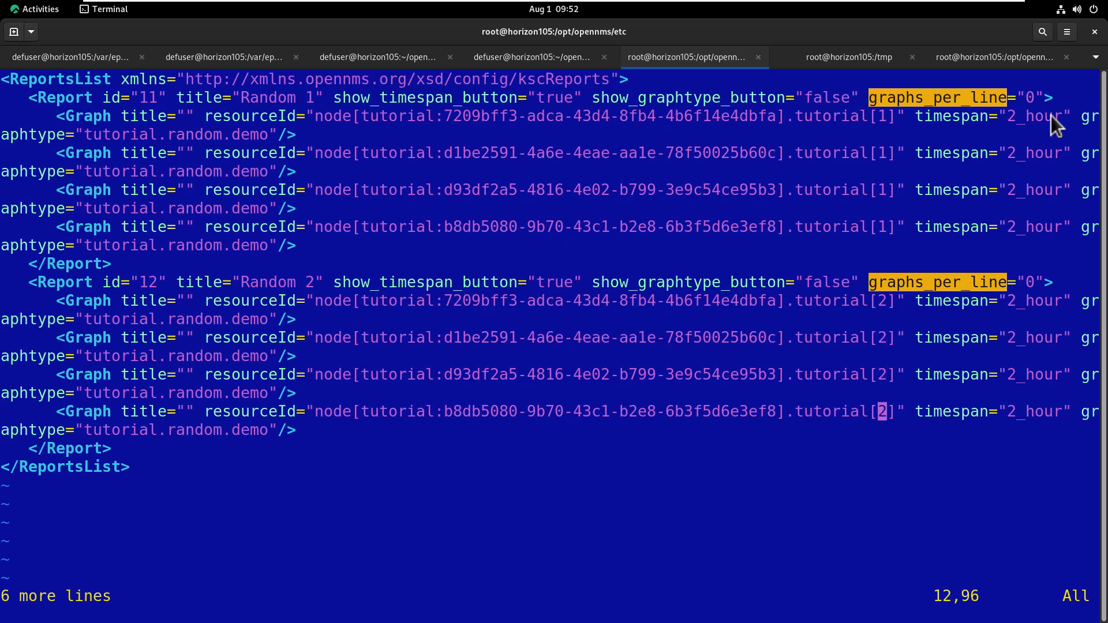
- Paste another copy of the Random 1 Report block below the Random 2 report
type("jp")
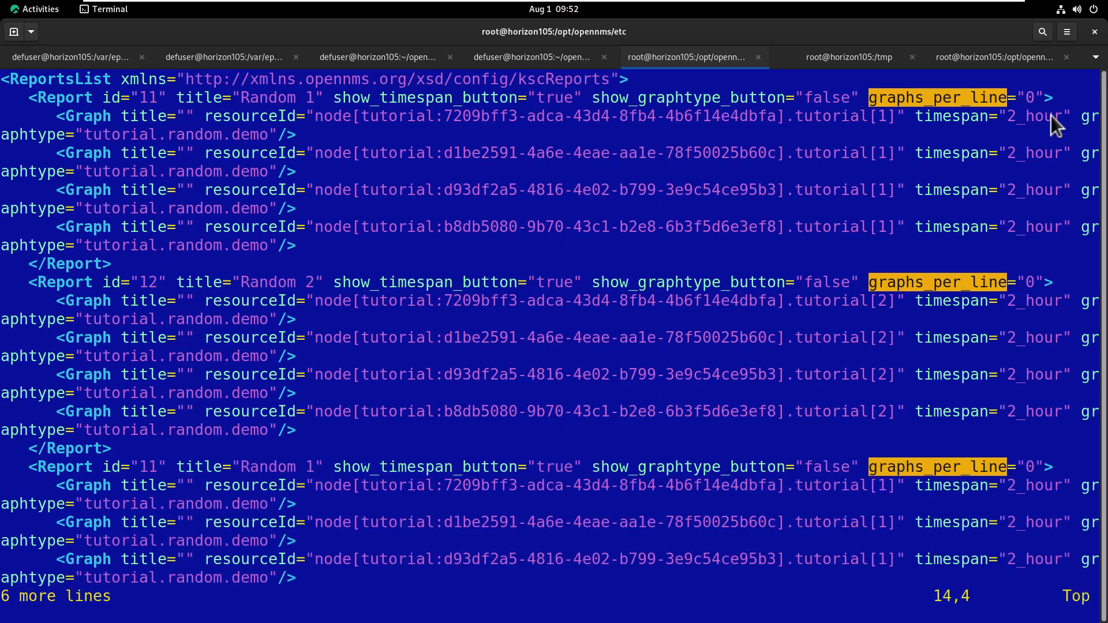
- Set the id of the last pasted Report element to 13 and its title to Random 3
key("Right")
key("Right")
key("Right")
key("Right")
key("Right")
key("Right")
key("Right")
key("Right")
key("Right")
key("Right")
key("Right")
key("Right")
key("Right")
key("r")
key("Right")
key("Right")
key("Right")
key("Right")
key("Right")
key("Right")
key("Right")
key("Right")
key("Right")
key("Right")
key("Right")
key("Right")
key("Right")
key("Right")
key("Right")
key("Right")
key("Right")
key("r")
key("3")
- Change the tutorial index to 3 in the resourceId of all four Graph entries of the Random 3 report
key("Down")
key("Right")
key("Right")
key("Right")
key("Right")
key("Right")
key("Right")
key("Right")
key("Right")
key("Right")
key("Right")
key("Right")
key("Right")
key("Right")
key("Right")
key("Right")
key("Right")
key("Right")
key("Right")
key("Right")
key("Right")
key("Right")
key("Right")
key("Right")
key("r")
key("3")
key("Down")
key("r")
key("3")
key("Down")
key("r")
key("3")
key("Down")
key("r")
key("3")
- Paste another Random 1 Report block below the Random 3 report and give it id 14 and title Random 4
key("Down")
key("p")
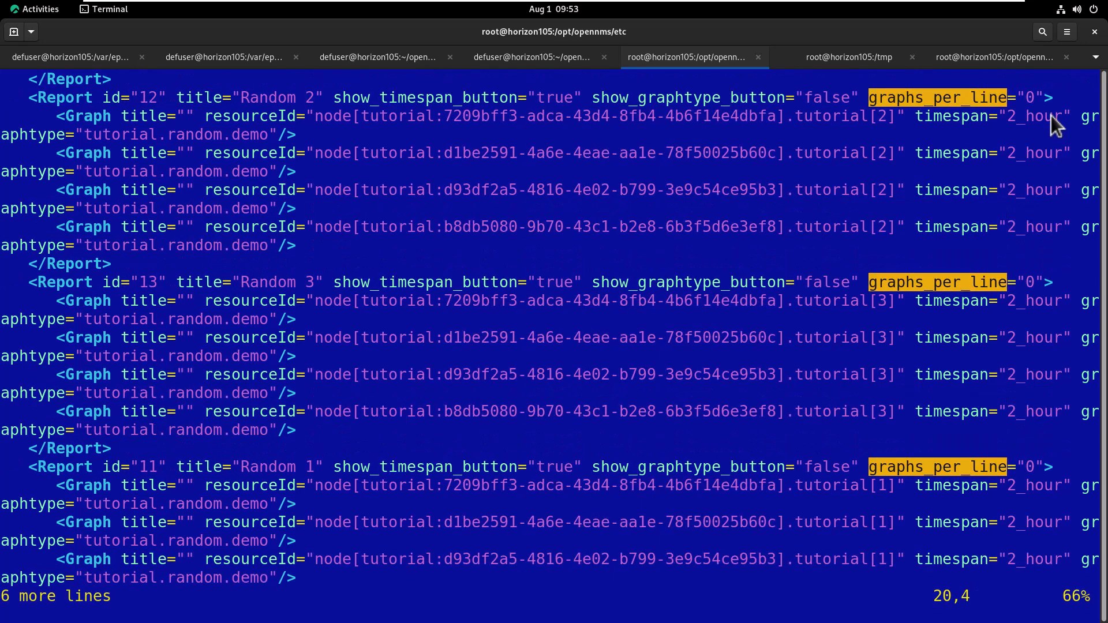
key("w")
key("w")
key("l")
key("l")
key("l")
key("l")
key("l")
key("r")
key("Right")
key("Right")
key("Right")
key("Right")
key("Right")
key("Right")
key("Right")
key("Right")
key("Right")
key("Right")
key("Right")
key("Right")
key("Right")
key("Right")
key("Right")
key("Right")
key("Right")
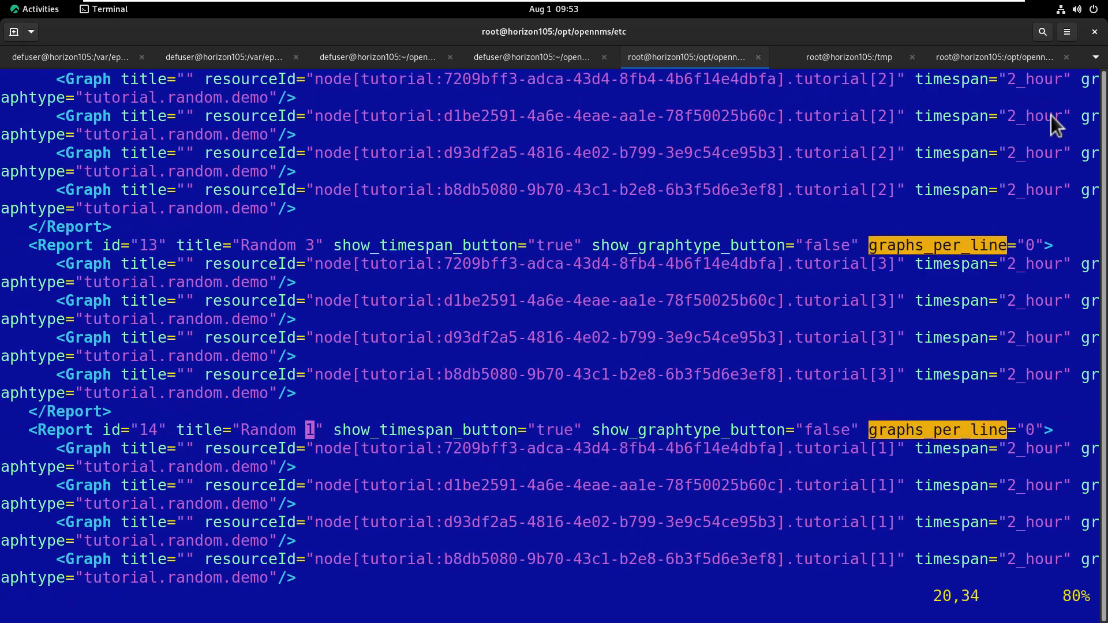
key("r")
- Change the tutorial index to 4 in the resourceId of all four Graph entries of the Random 4 report
key("Down")
key("Right")
key("Right")
key("Right")
key("Right")
key("Right")
key("Right")
key("Right")
key("Right")
key("Right")
key("Right")
key("Right")
key("Right")
key("Right")
key("Right")
key("Right")
key("Right")
key("Right")
key("Right")
key("Right")
key("Right")
key("Right")
key("Right")
key("Right")
key("Right")
key("Right")
key("Right")
key("r")
key("4")
key("Down")
key("r")
key("4")
key("Down")
key("r")
key("4")
key("Down")
key("r")
key("4")
- Save ksc-performance-reports.xml with the duplicated reports and quit the editor
key("Up")
key("Up")
key("Up")
key("Up")
key("Up")
key("Up")
key("Up")
key("Up")
key("Up")
key("Up")
key("Up")
key("Up")
key("Up")
key("Up")
key("Up")
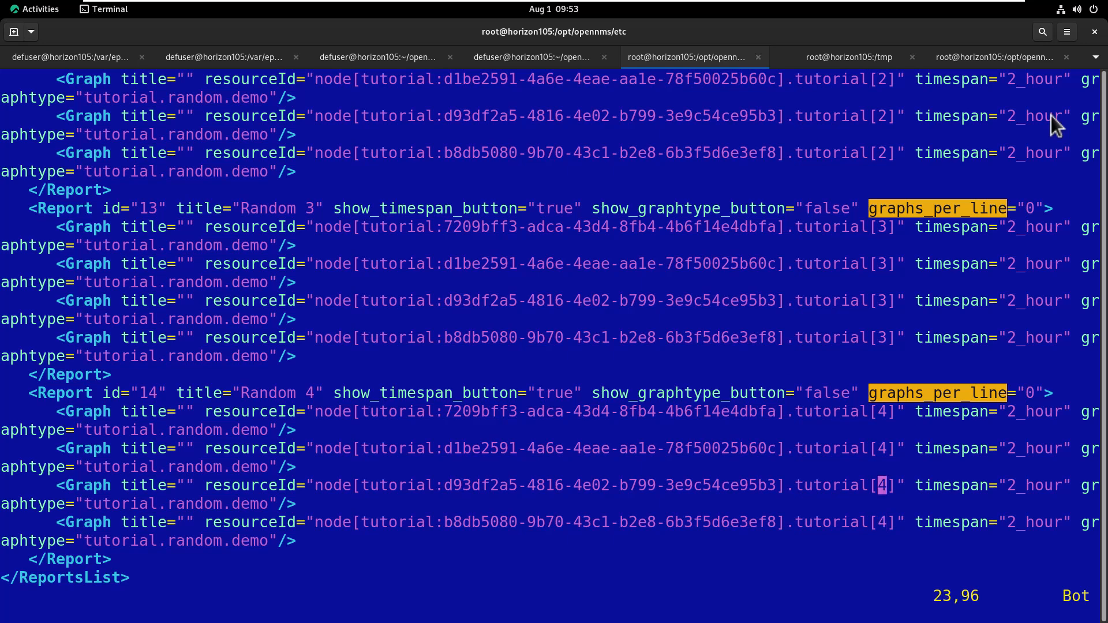
type(":wq")
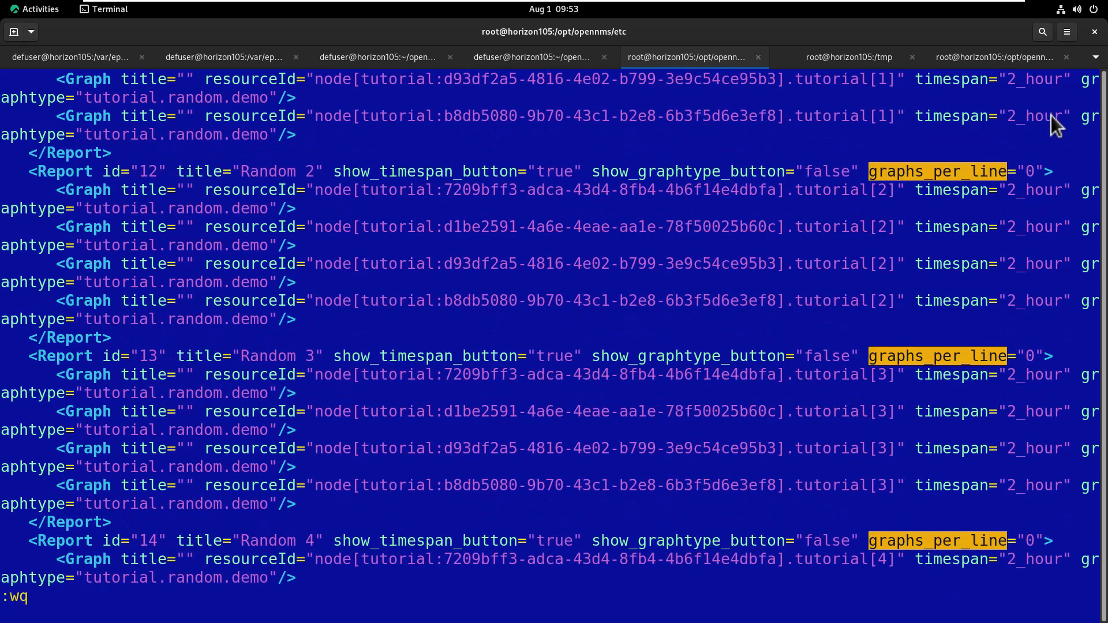
key("Return")
- Switch to Chrome, reload the KSC reports configuration in OpenNMS, and refresh the KSC Reports page
key("alt+Tab")
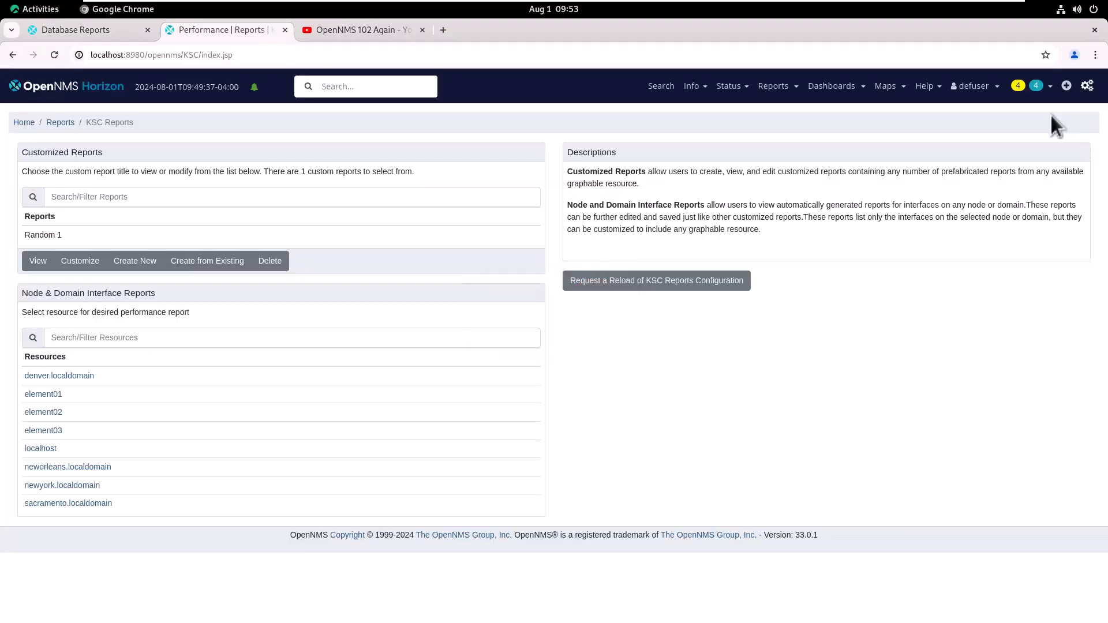
left_click(714, 278)
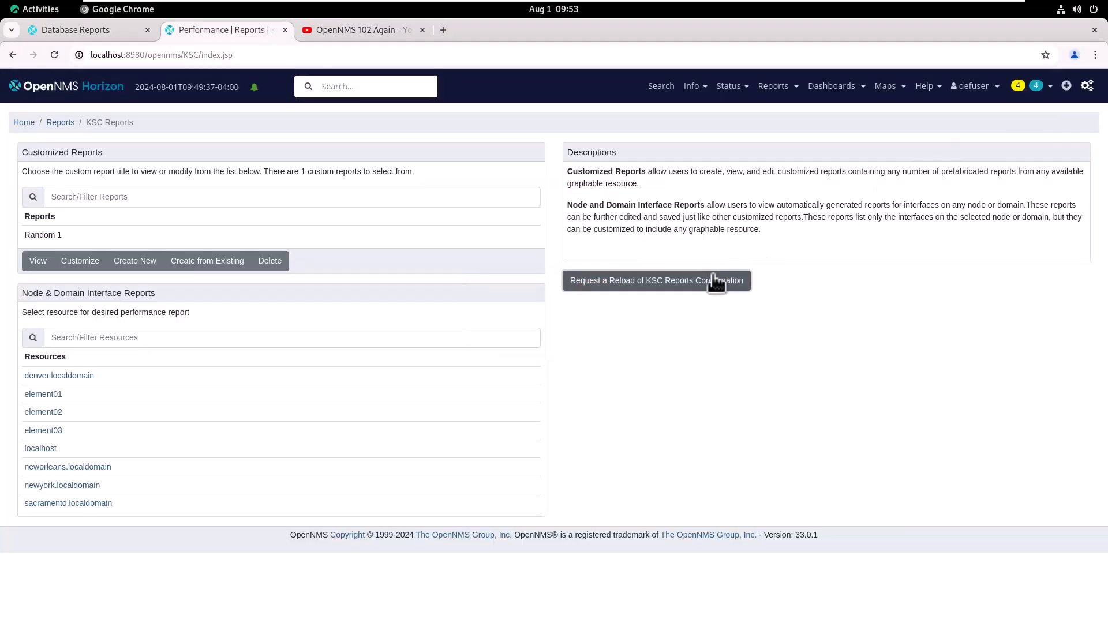
left_click(715, 280)
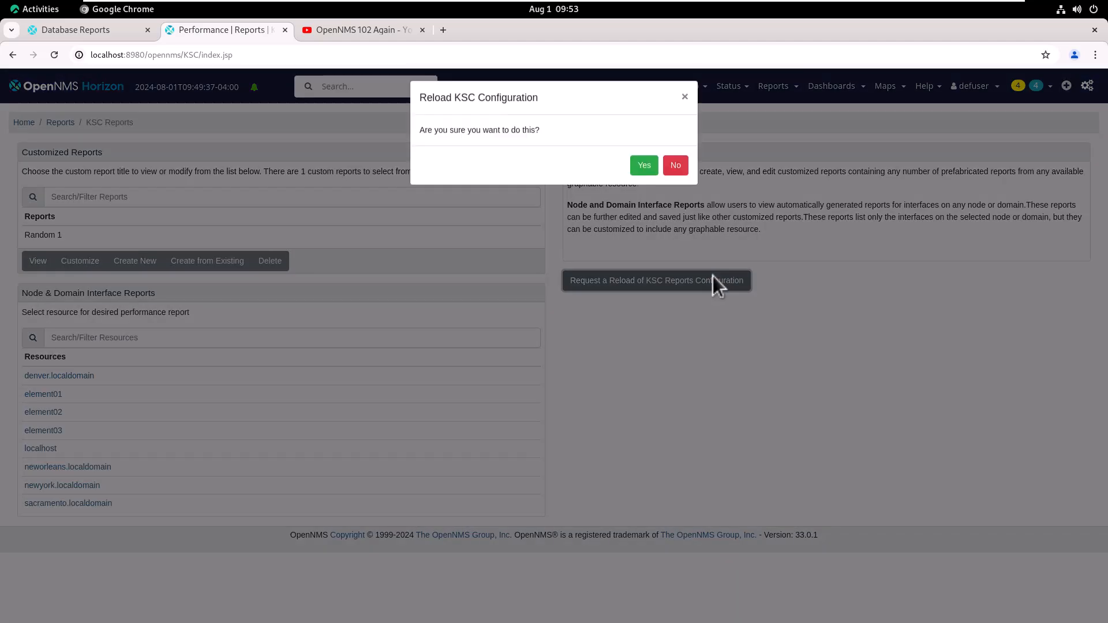
left_click(645, 169)
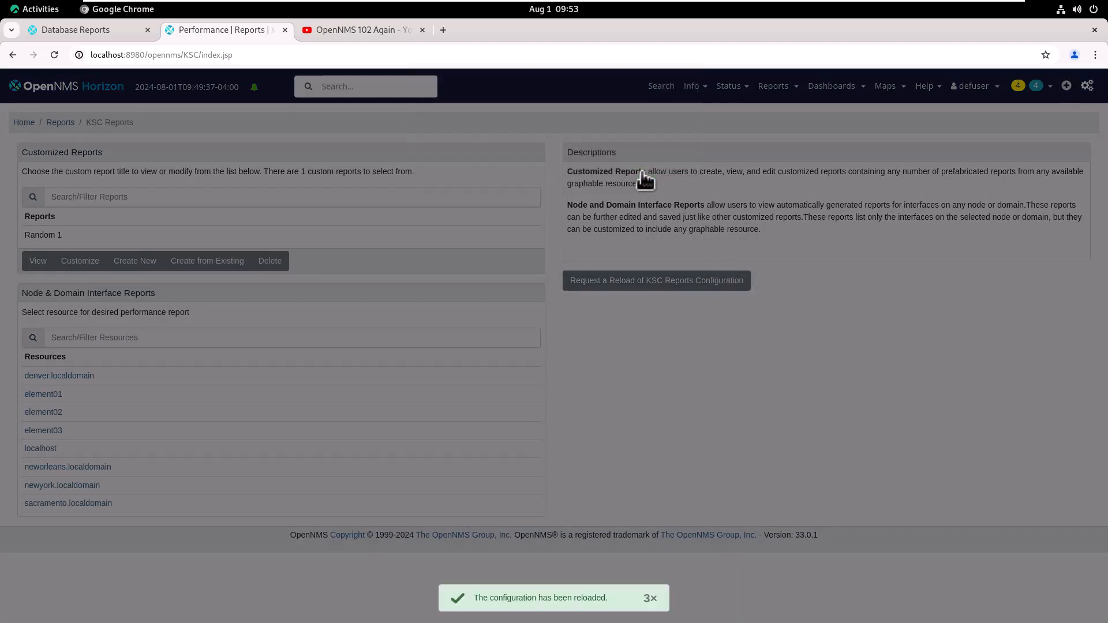
left_click(53, 54)
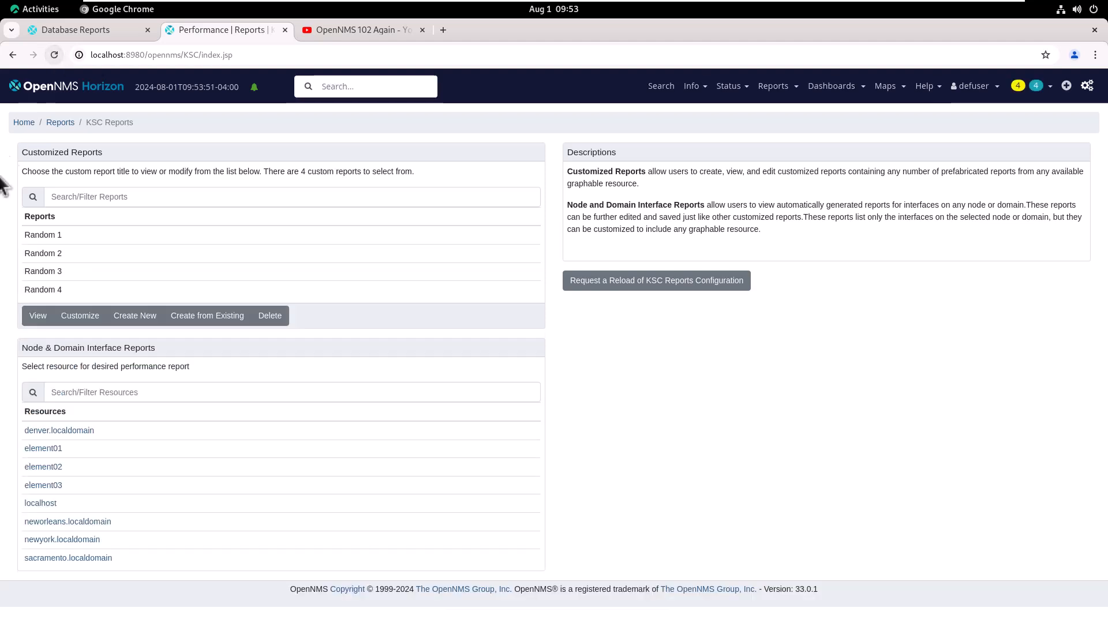
- View the Random 1 custom report, look through its graphs for all nodes, and return to the KSC Reports list
left_click(51, 235)
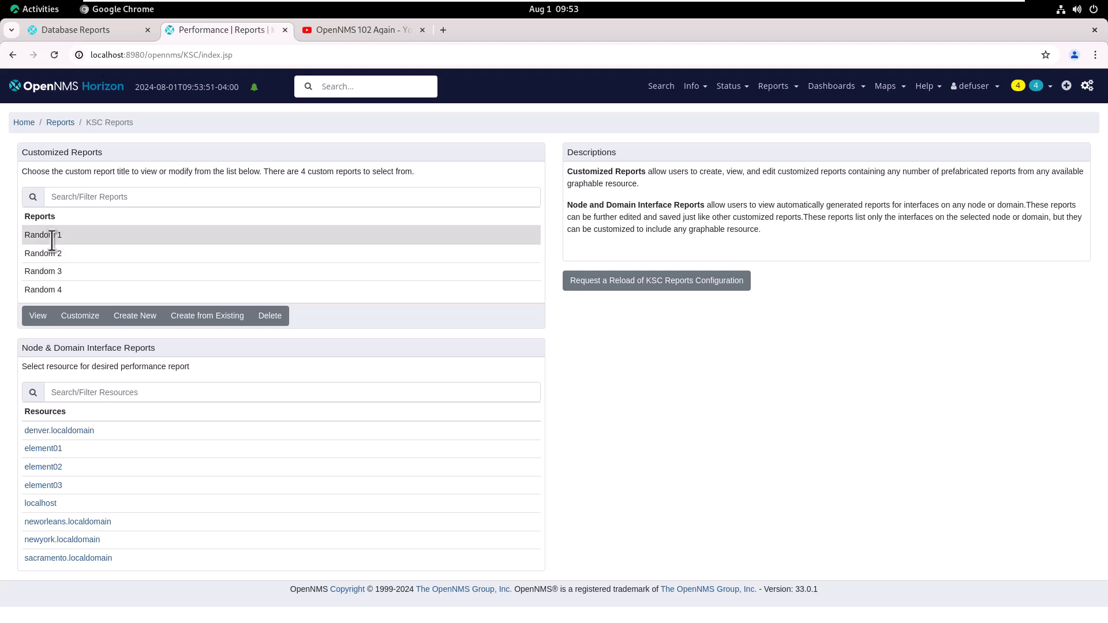
left_click(37, 318)
scroll(1029, 327, "down", 5)
scroll(1031, 327, "up", 3)
scroll(1031, 327, "down", 2)
scroll(1032, 327, "up", 5)
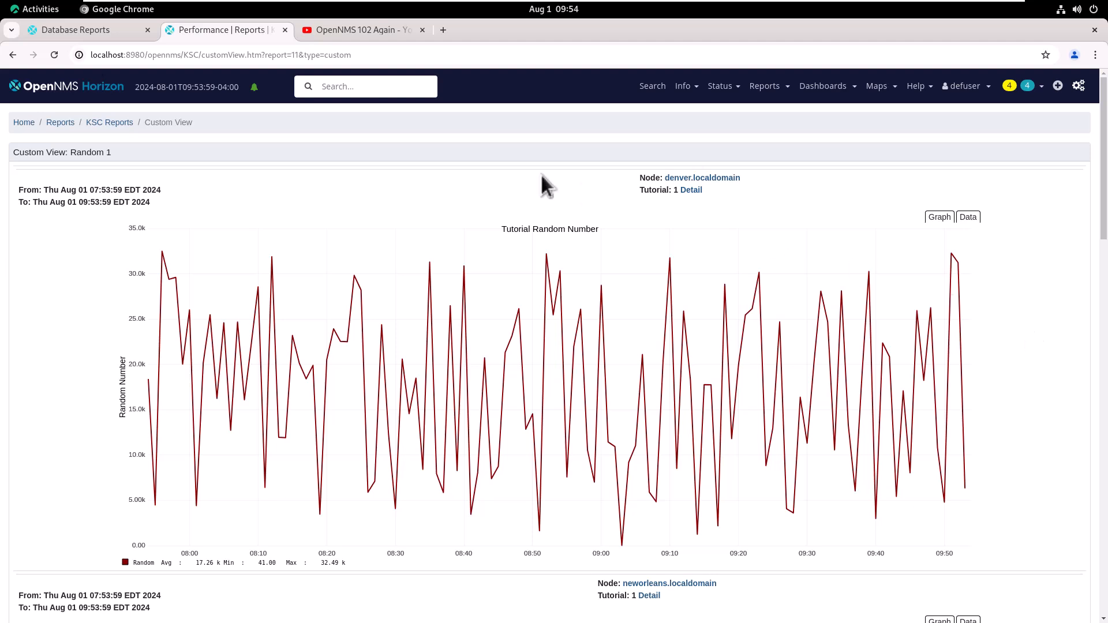
left_click(92, 123)
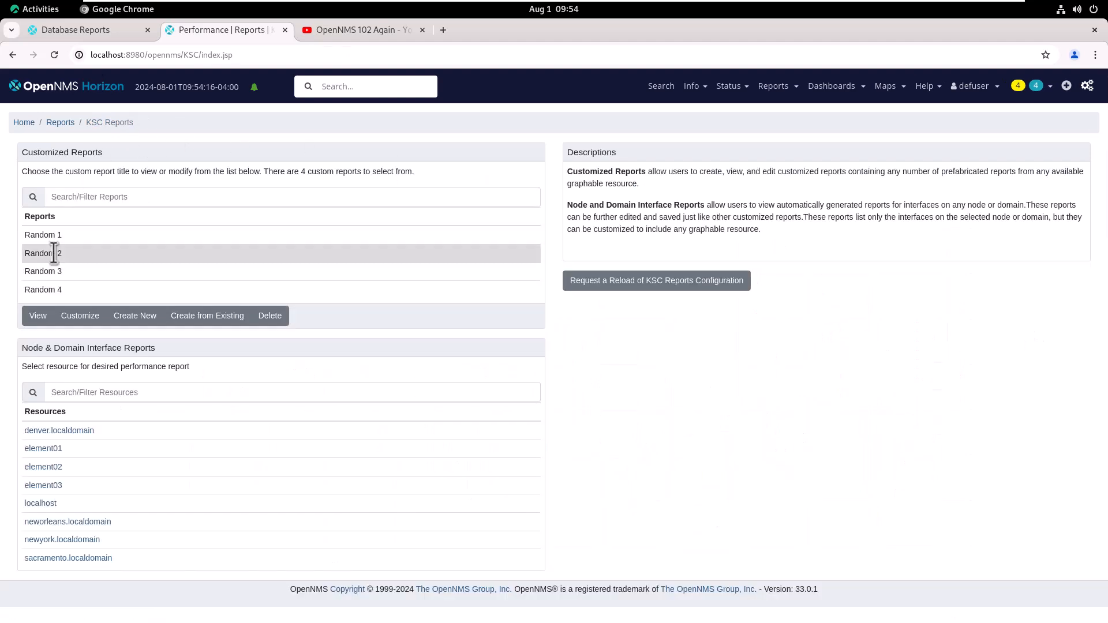
- View the Random 2 custom report, look through its graphs, and return to the KSC Reports list
left_click(46, 318)
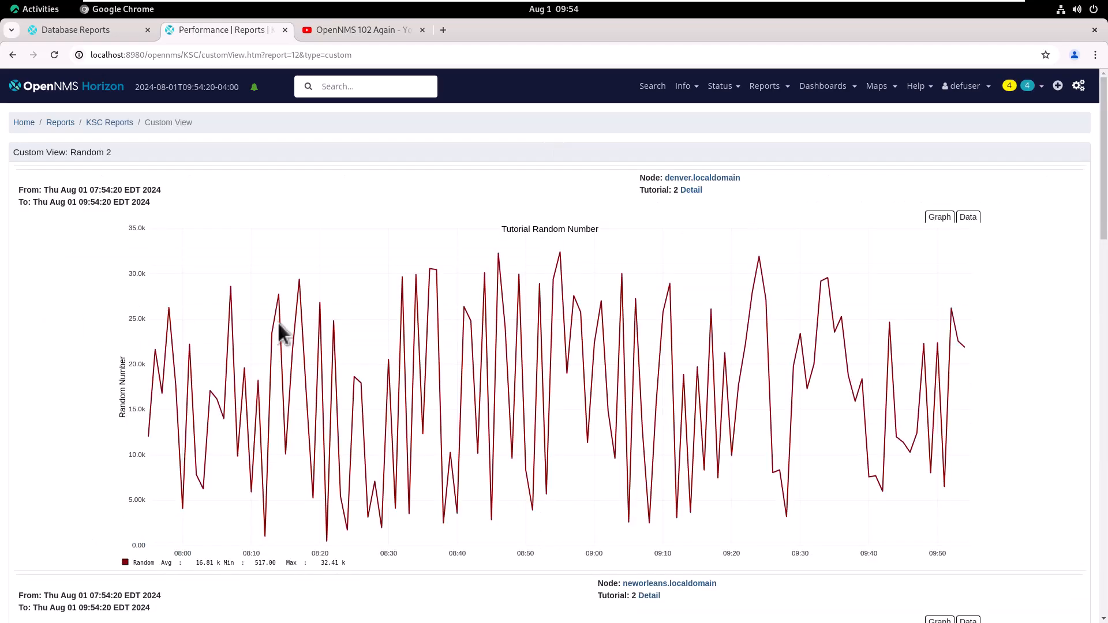
scroll(1010, 305, "down", 15)
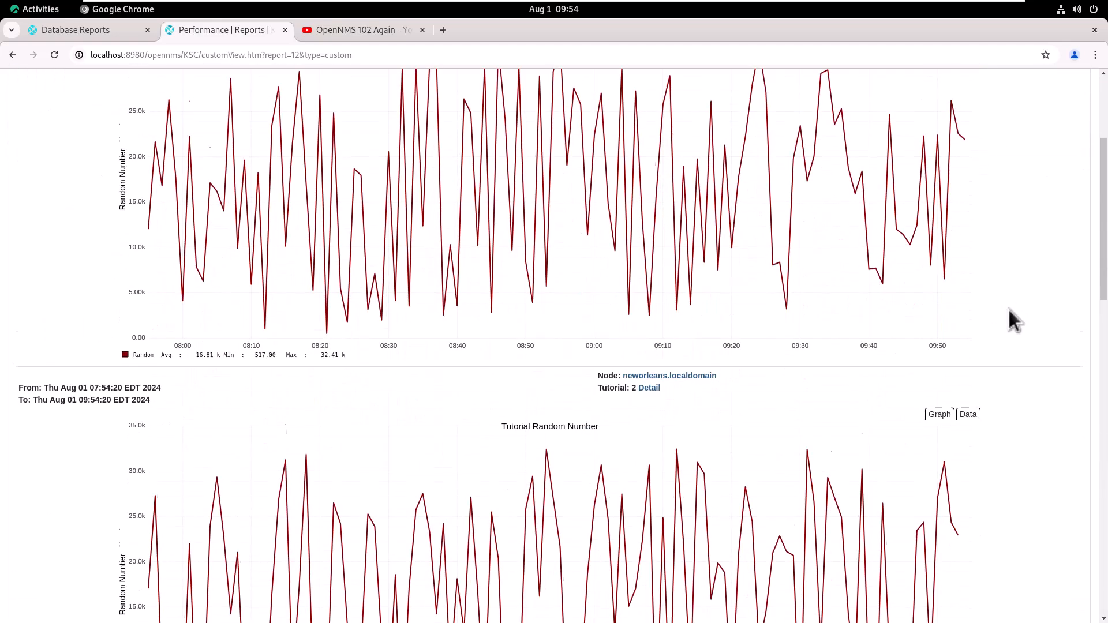
scroll(1009, 309, "up", 18)
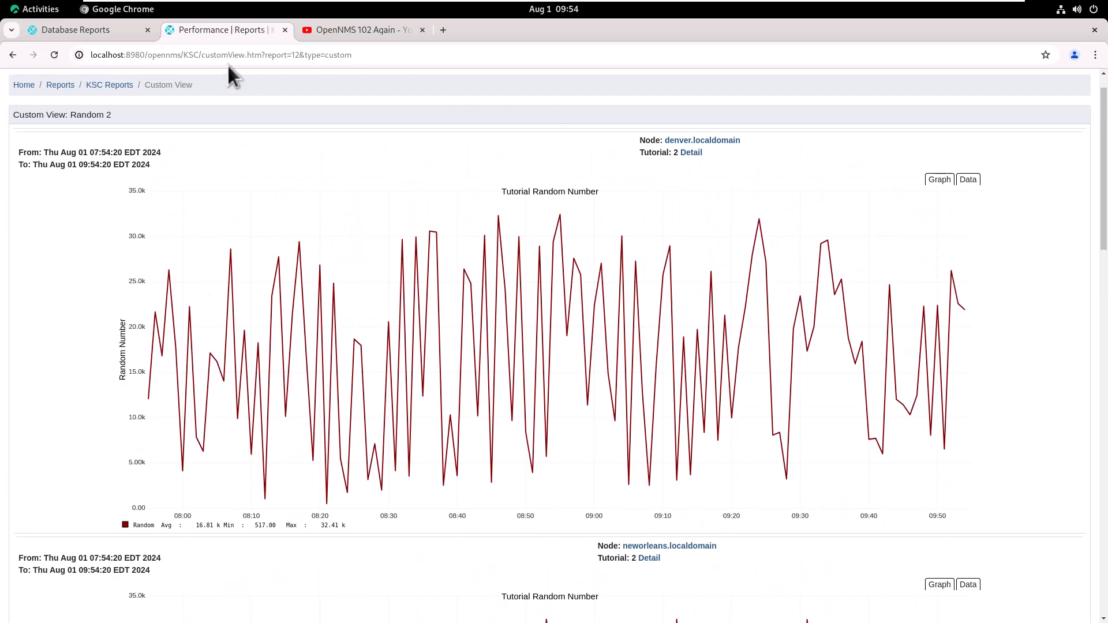
left_click(110, 84)
- View the Random 3 custom report, look through its graphs, and return to the KSC Reports list
left_click(51, 271)
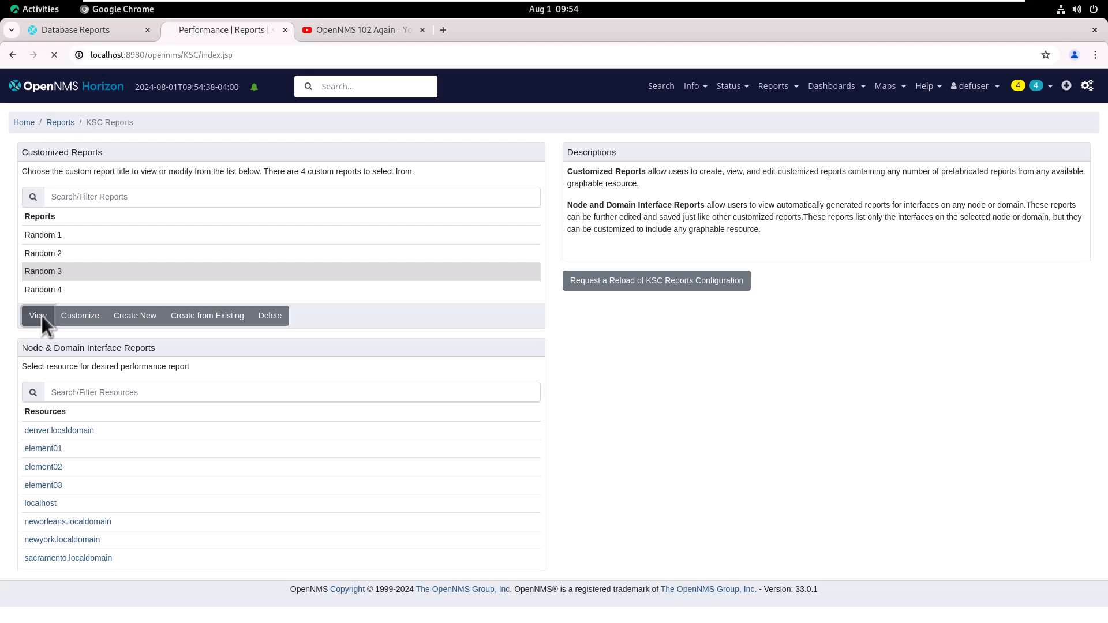
scroll(1072, 248, "down", 15)
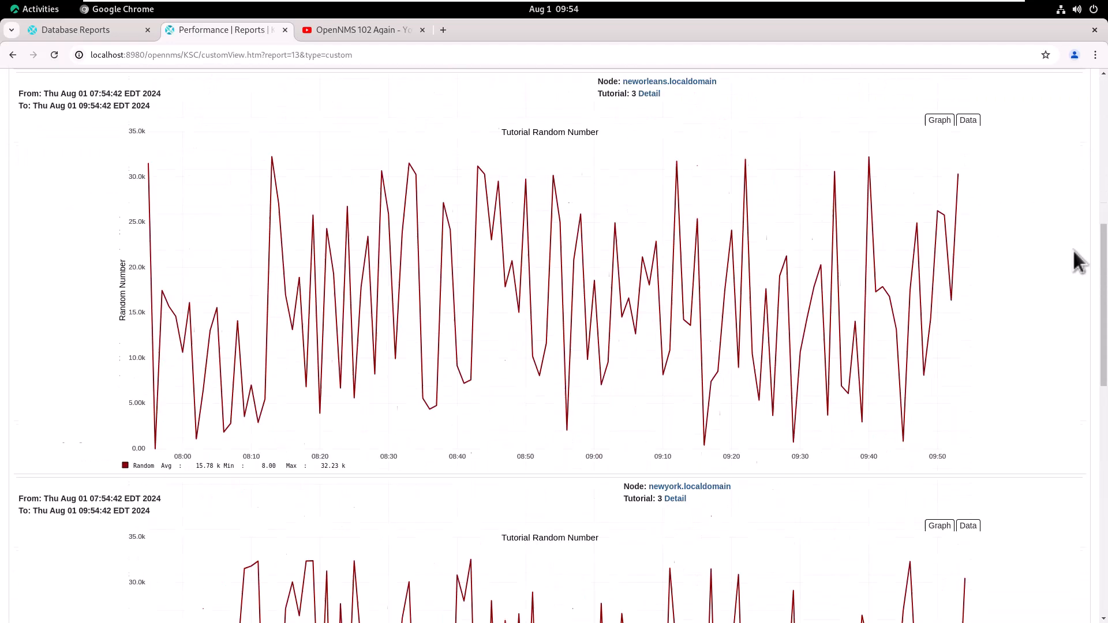
scroll(1072, 248, "up", 5)
scroll(1072, 249, "up", 10)
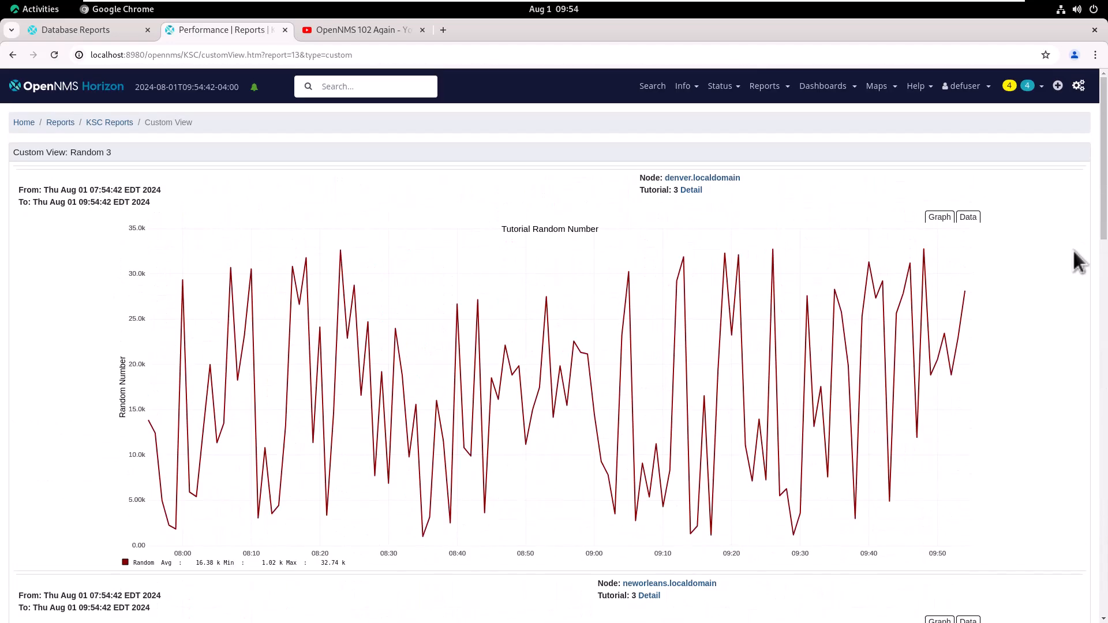
left_click(107, 123)
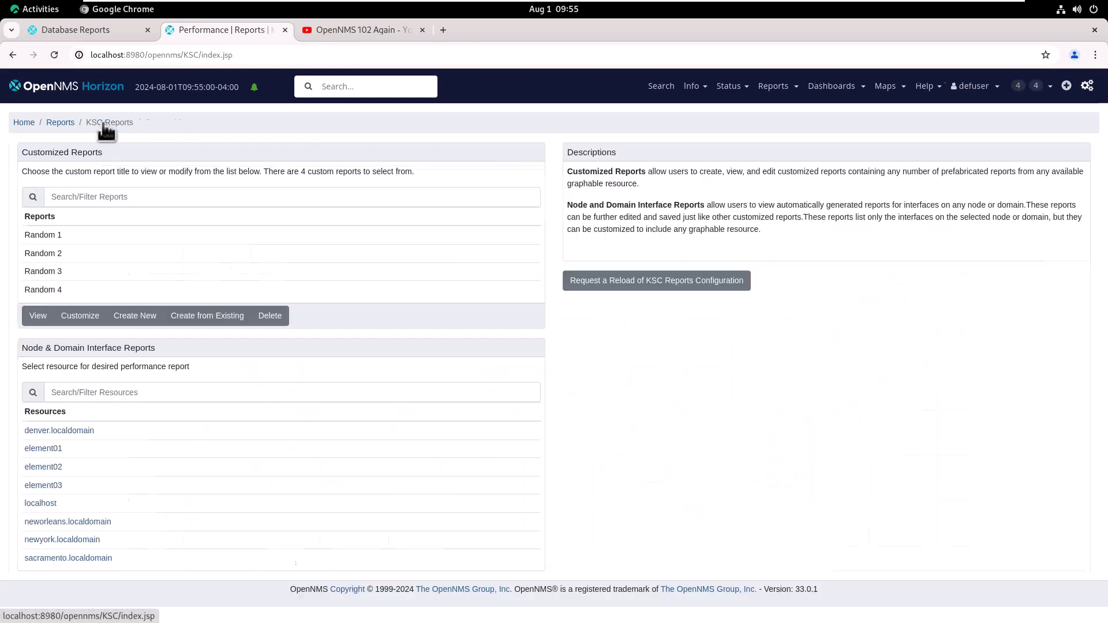
- View the Random 4 custom report, look through its graphs, and return to the KSC Reports list
left_click(57, 290)
left_click(42, 318)
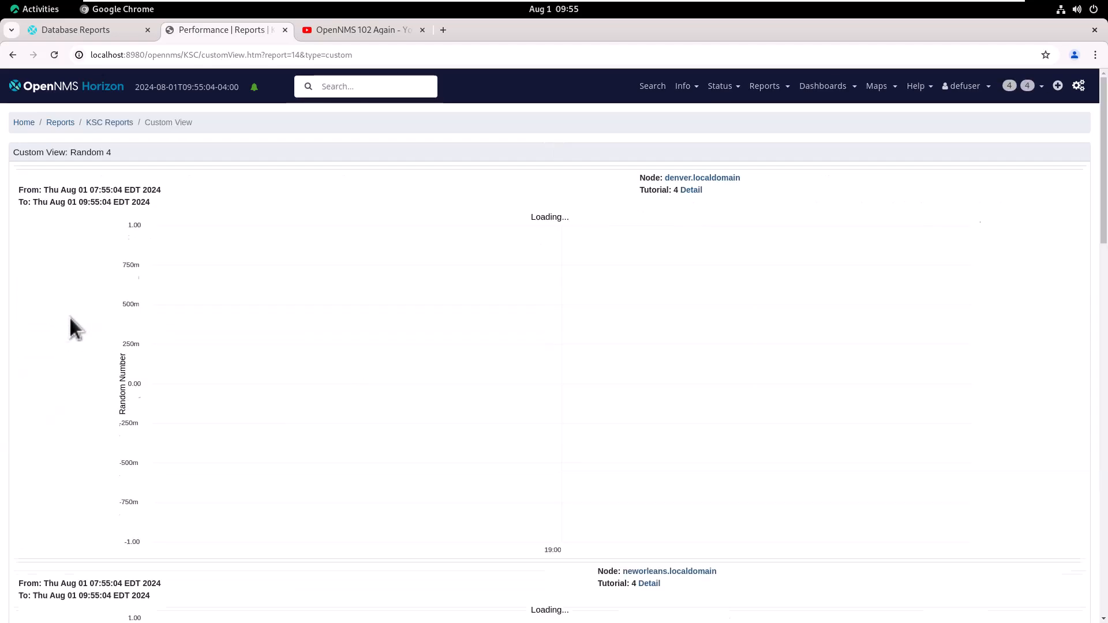
scroll(1061, 254, "down", 15)
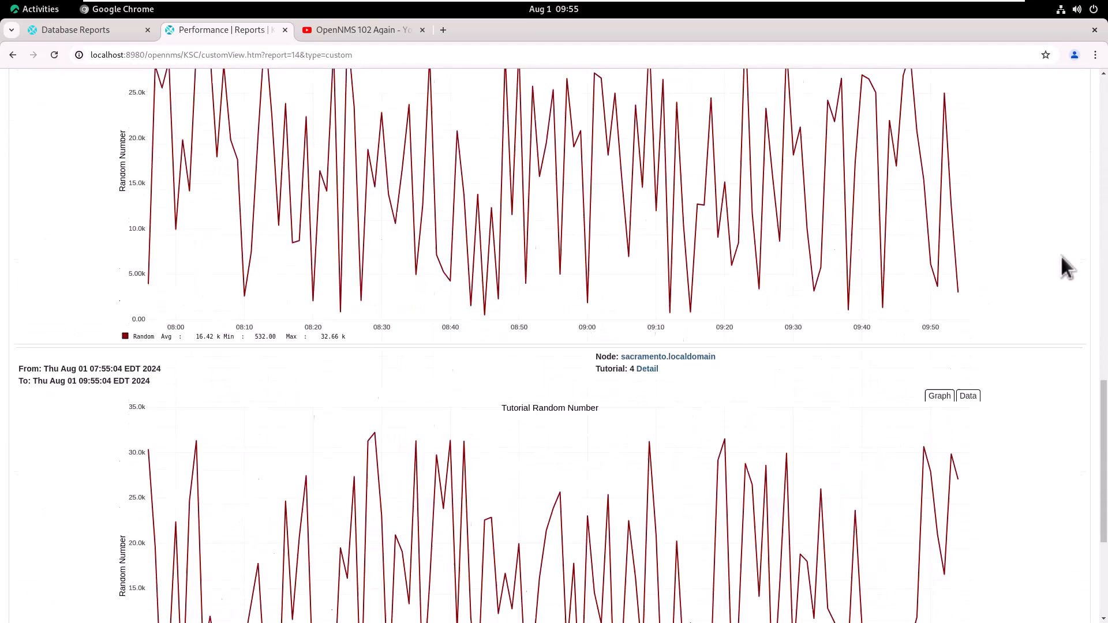
scroll(1061, 254, "up", 15)
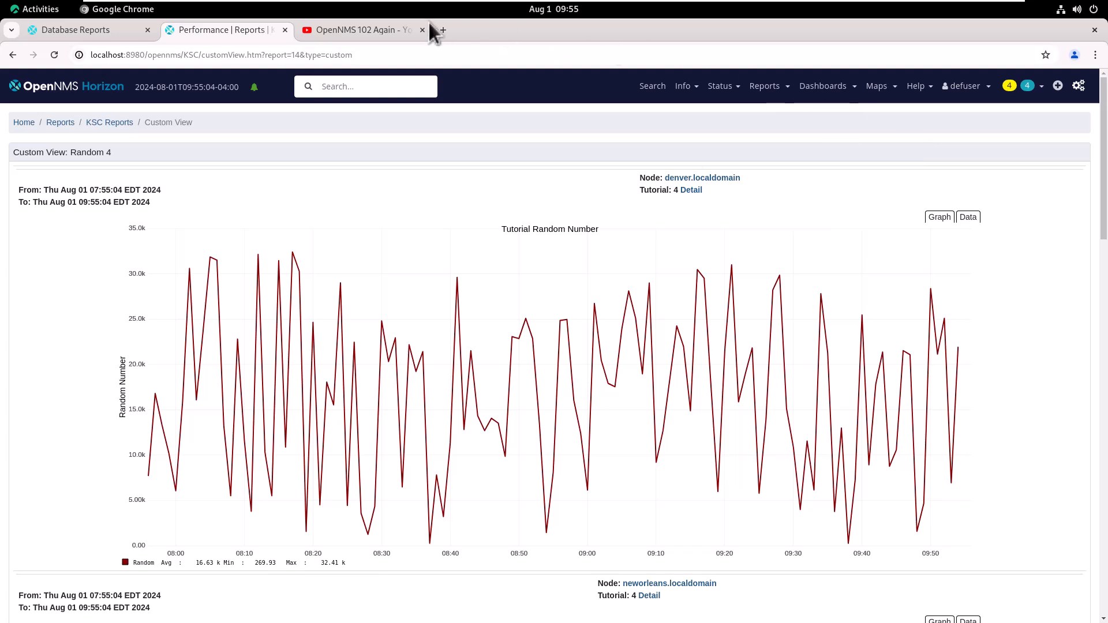
left_click(109, 123)
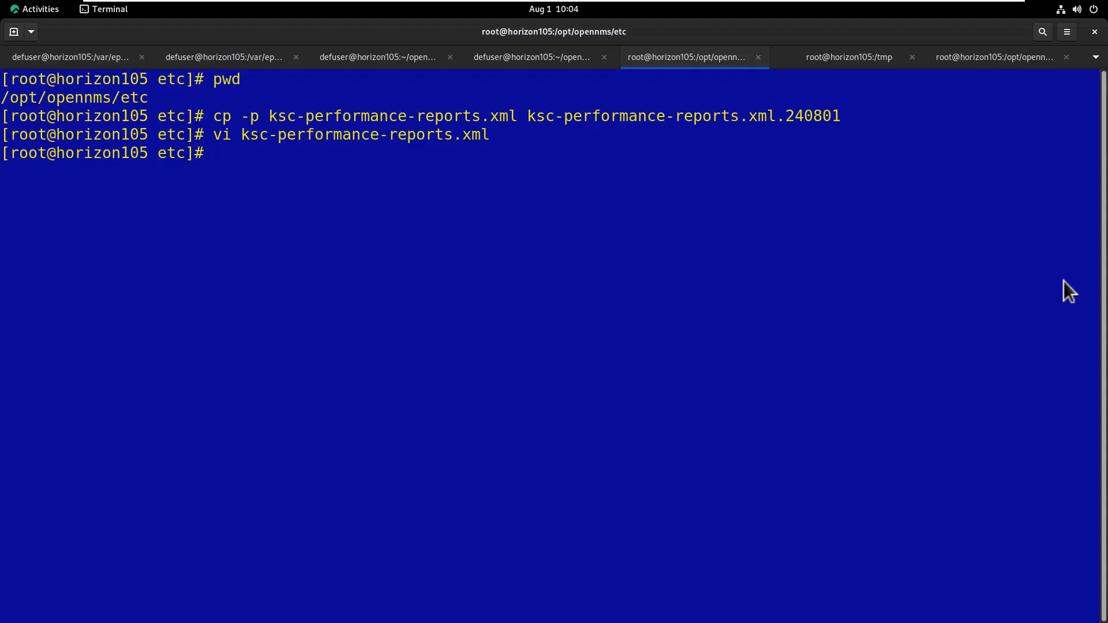
- In the terminal, reopen ksc-performance-reports.xml in vi and set graphs_per_line to 2 for the Random 1 report
key("Up")
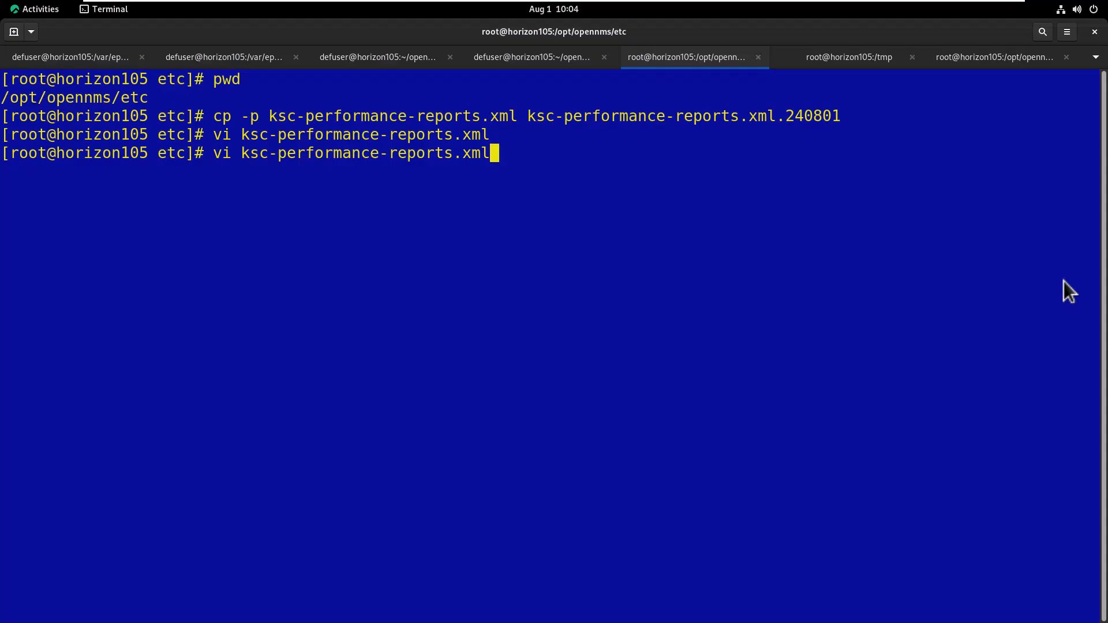
key("Return")
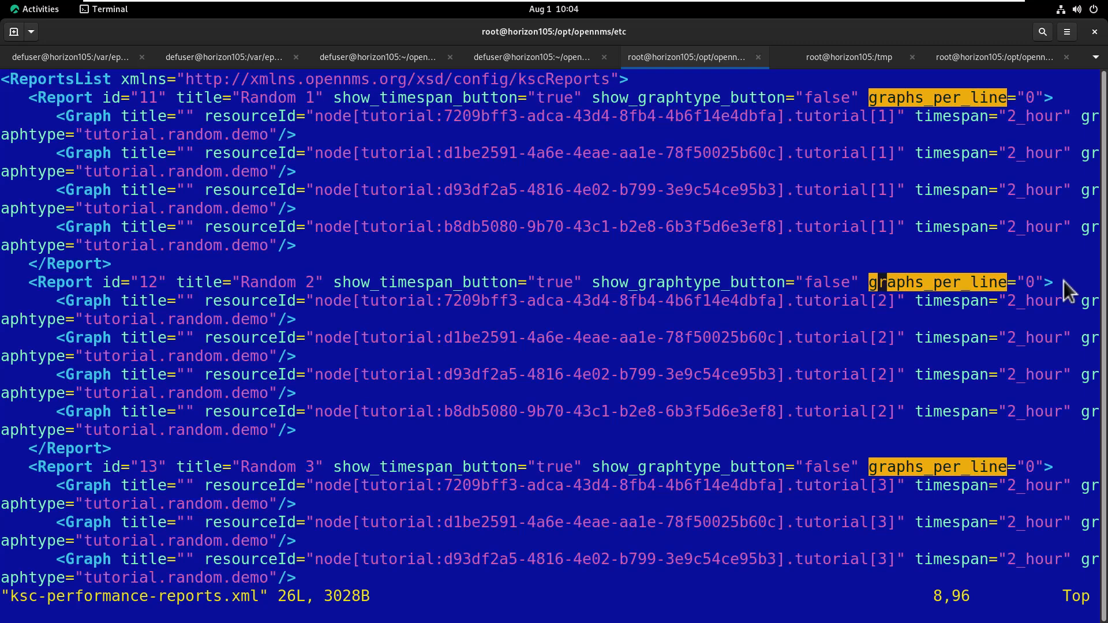
key("Up")
key("Up")
key("Up")
key("Up")
key("Up")
key("Up")
key("Right")
key("Right")
key("Right")
key("Right")
key("Right")
key("Right")
key("Right")
key("Right")
key("Right")
key("Right")
key("Right")
key("Right")
key("Right")
key("Right")
key("Right")
key("Right")
key("Right")
key("Right")
key("Right")
key("Right")
key("Right")
key("Right")
key("Right")
key("Right")
key("Right")
key("Right")
key("Right")
key("Right")
key("Right")
key("Right")
key("Right")
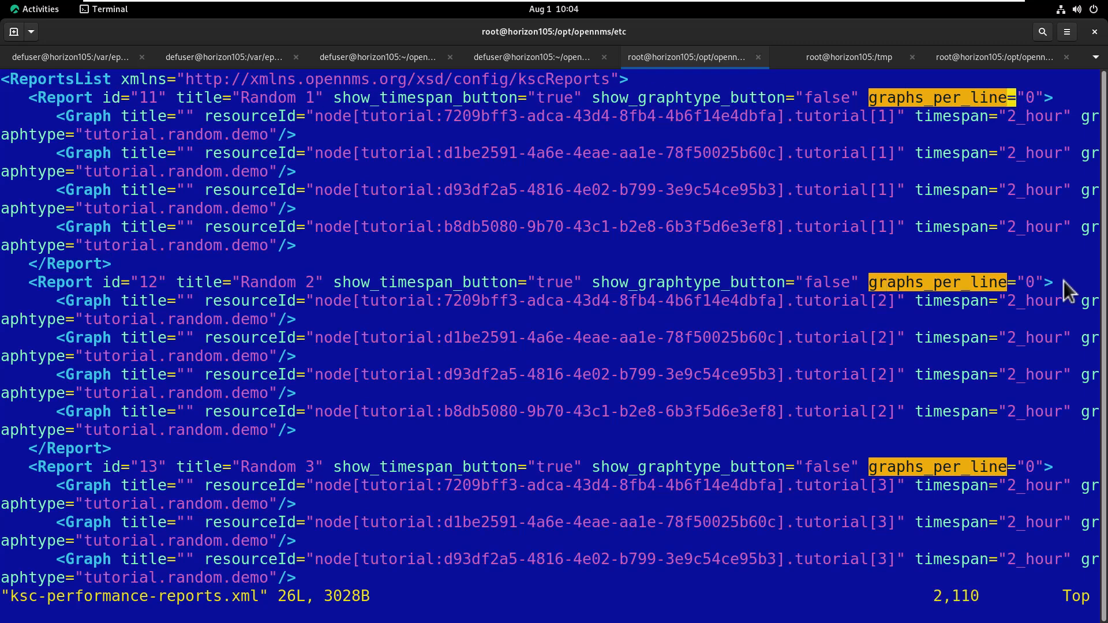
key("r")
key("2")
- Set graphs_per_line to 2 for the Random 2, Random 3 and Random 4 reports, and save and quit the file
key("Down")
key("Down")
key("Down")
key("Down")
key("Down")
key("Down")
key("r")
key("2")
key("Down")
key("Down")
key("Down")
key("Down")
key("Down")
key("Down")
key("r")
key("2")
key("Down")
key("Down")
key("Down")
key("Down")
key("Down")
key("Down")
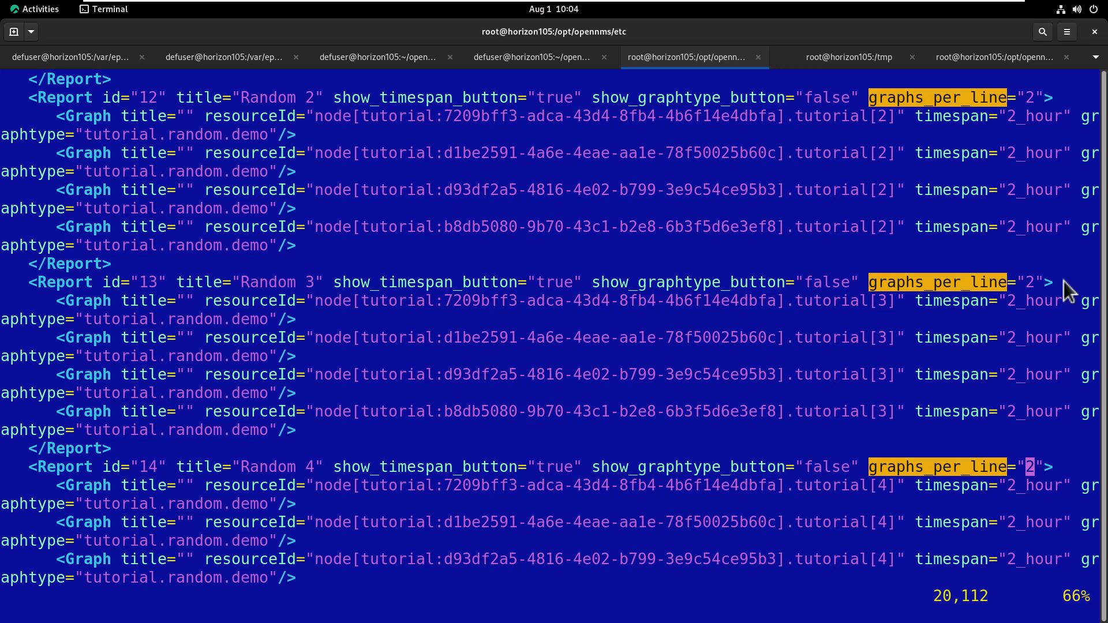
type("r2:wq")
key("Return")
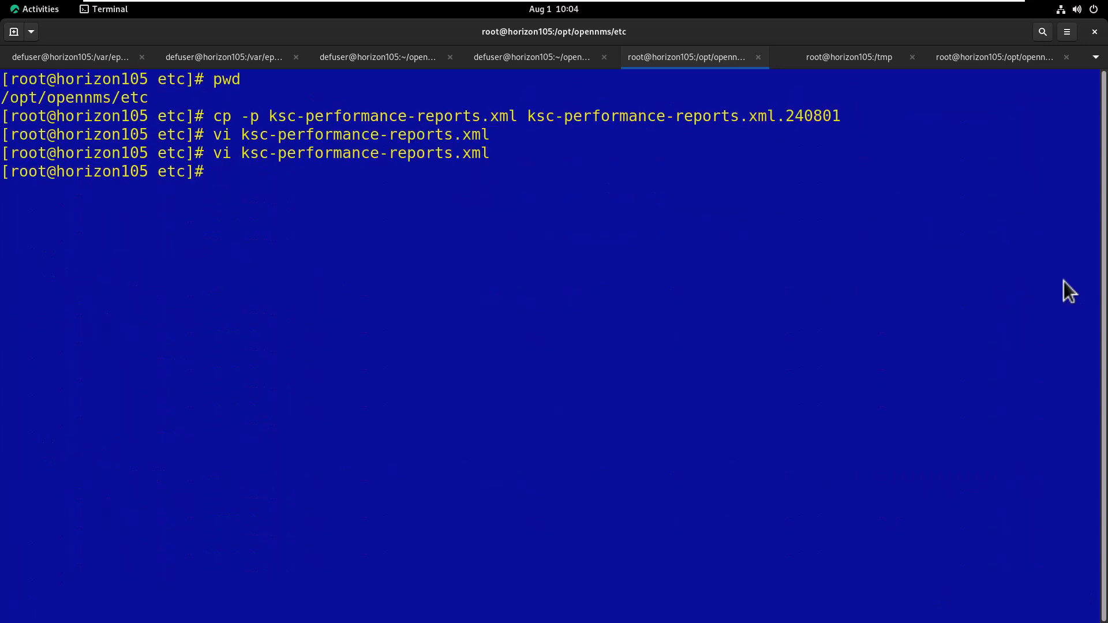
- Switch to Chrome, request a reload of the KSC reports configuration, and refresh the KSC Reports page
key("alt+Tab")
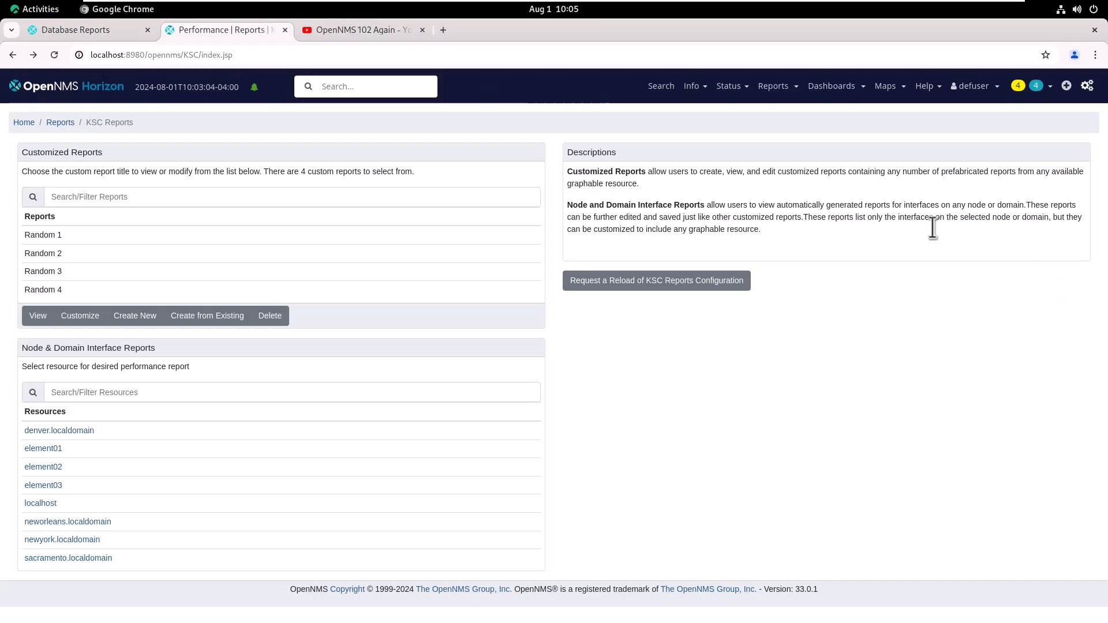
left_click(652, 287)
left_click(641, 168)
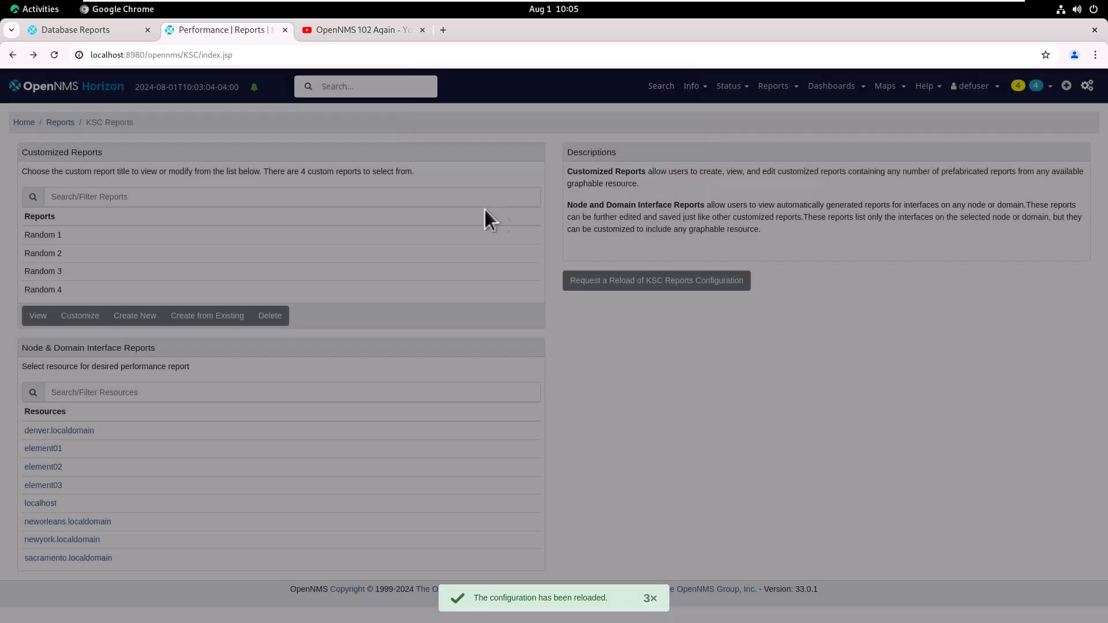
left_click(54, 55)
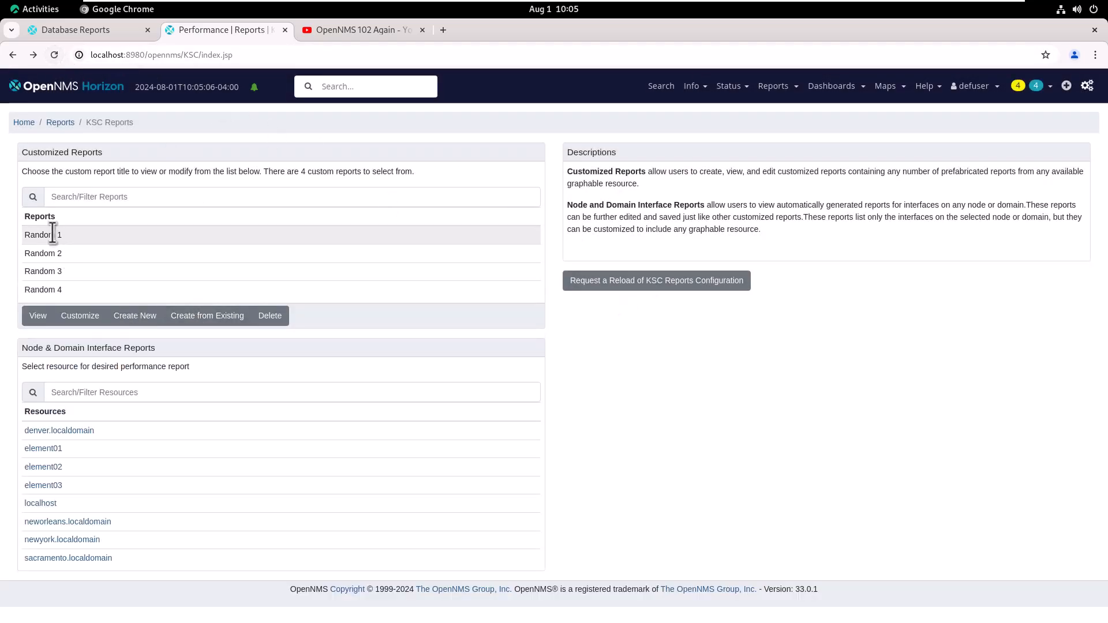
- View the Random 1 and Random 2 reports in turn to check their graph layout, returning to the KSC Reports list after each
left_click(52, 233)
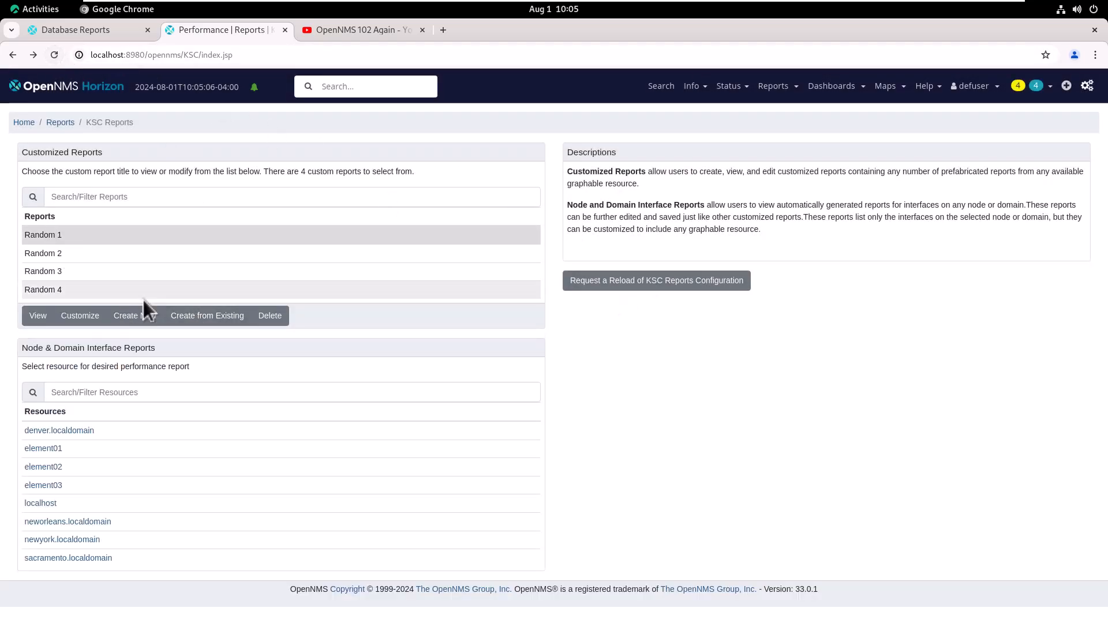
left_click(37, 317)
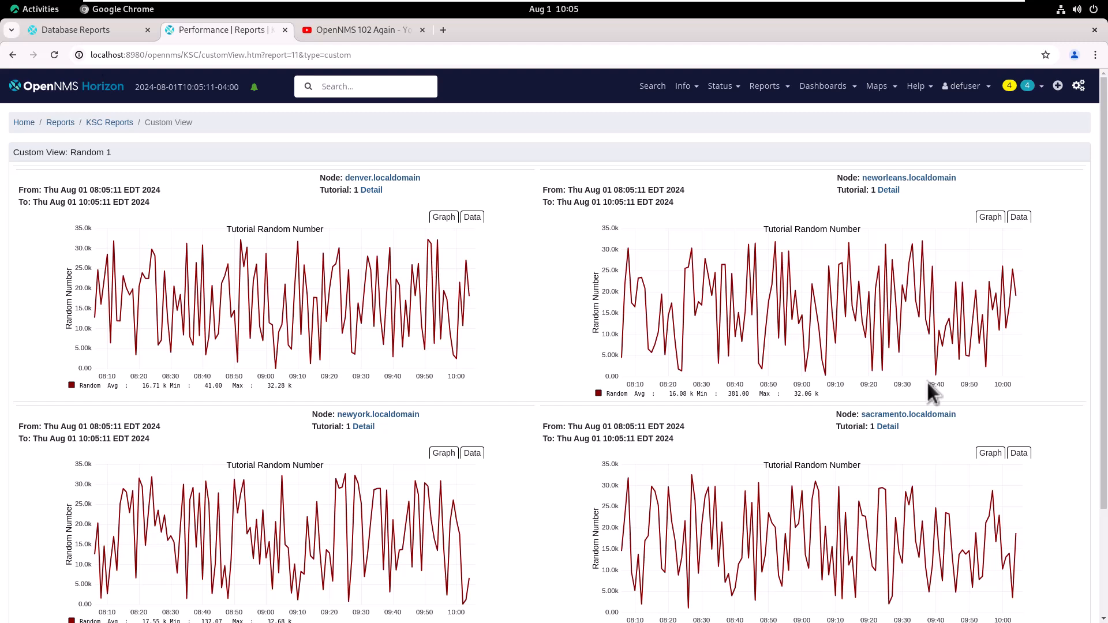
left_click(109, 123)
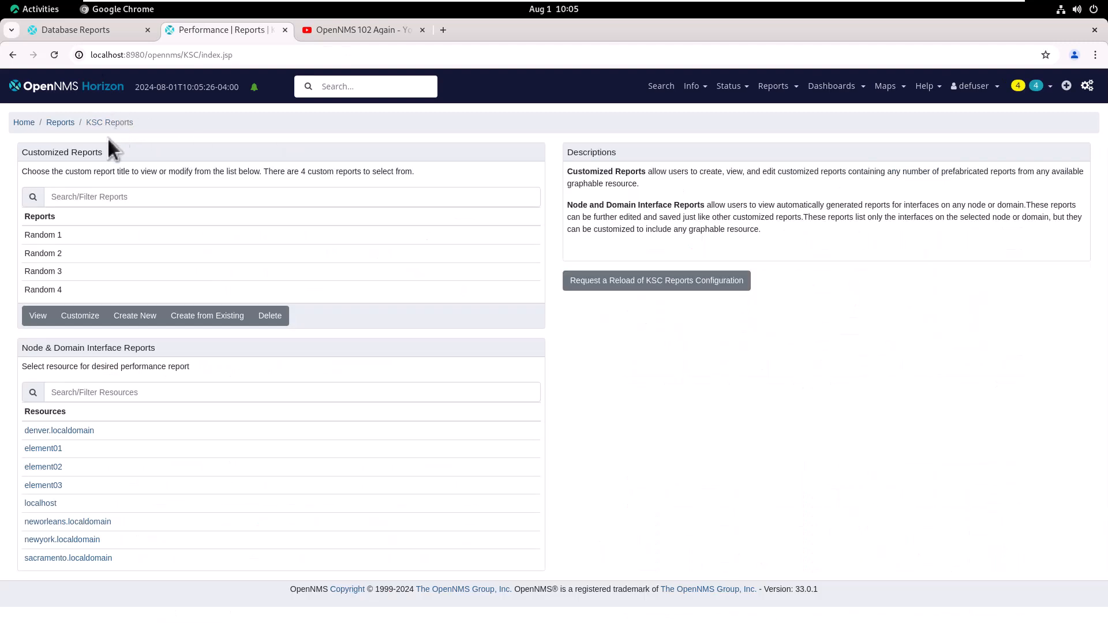
left_click(41, 257)
left_click(39, 316)
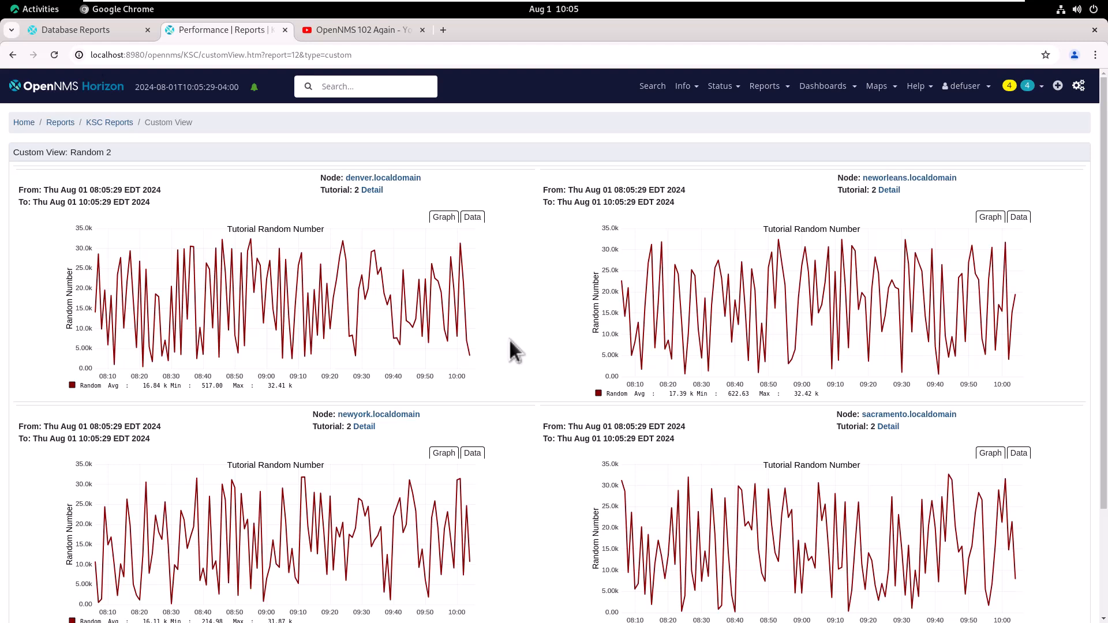
left_click(123, 124)
- View the Random 3 and Random 4 reports in turn to check their graph layout, returning to the KSC Reports list after each
left_click(56, 271)
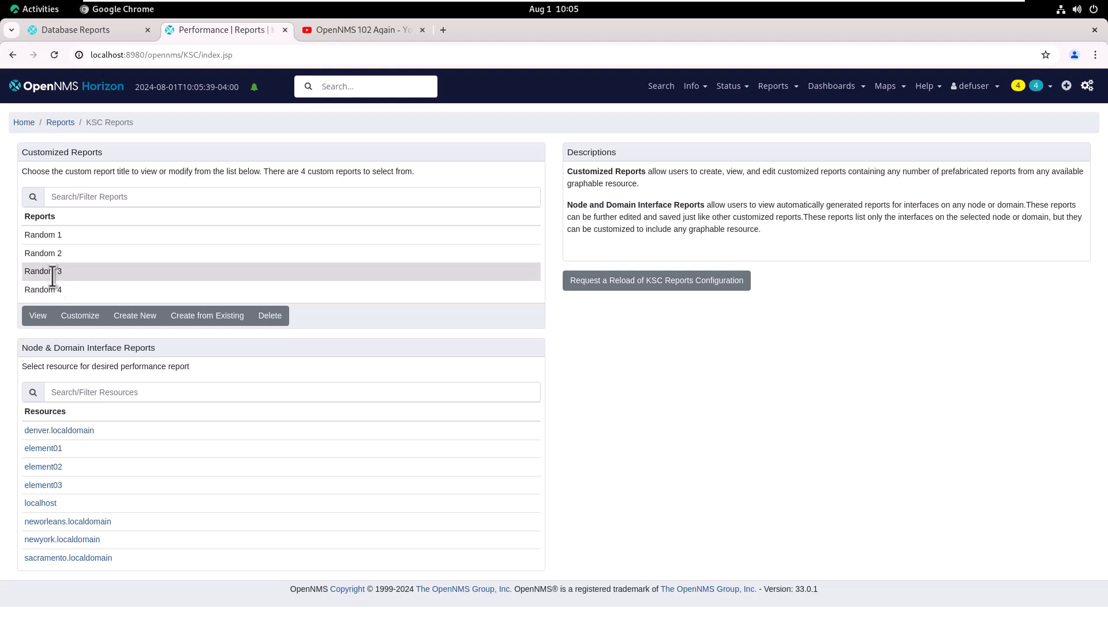
left_click(38, 317)
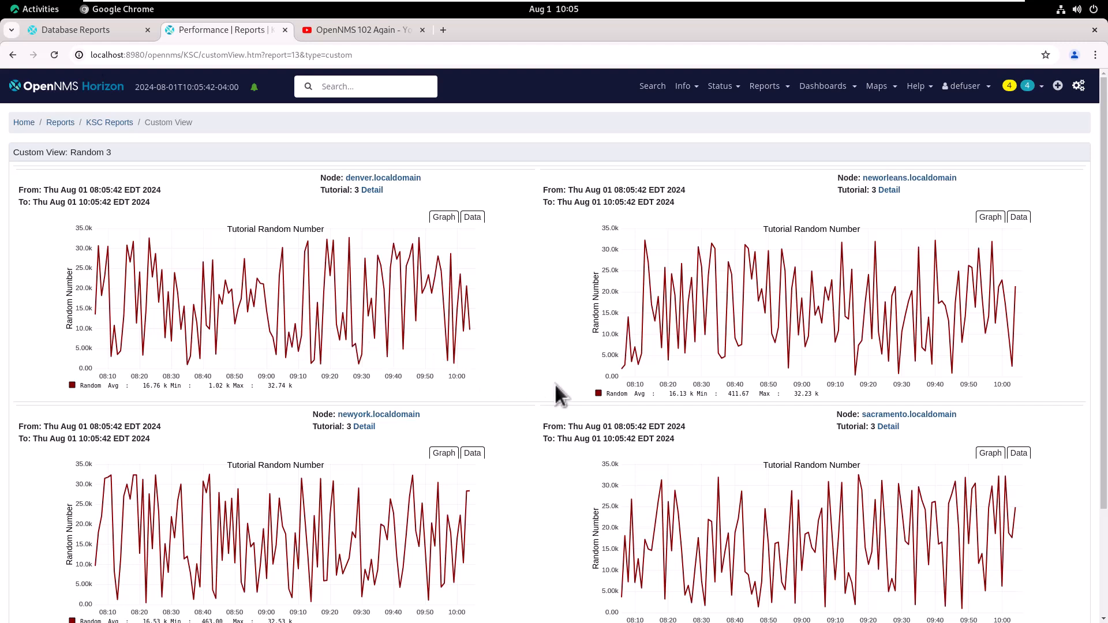
left_click(119, 125)
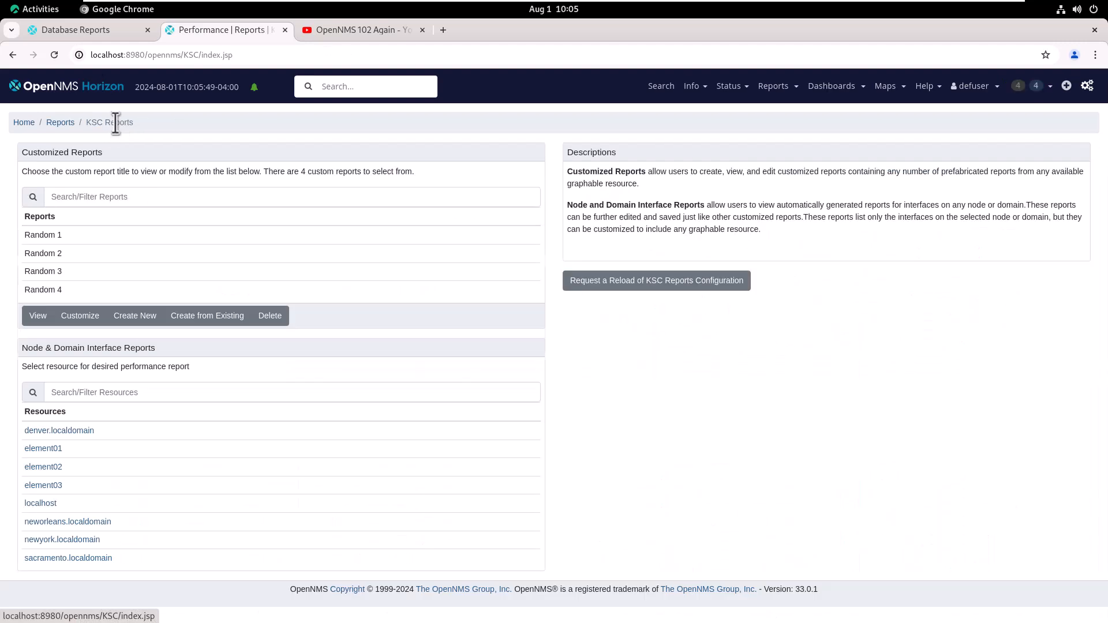
left_click(51, 291)
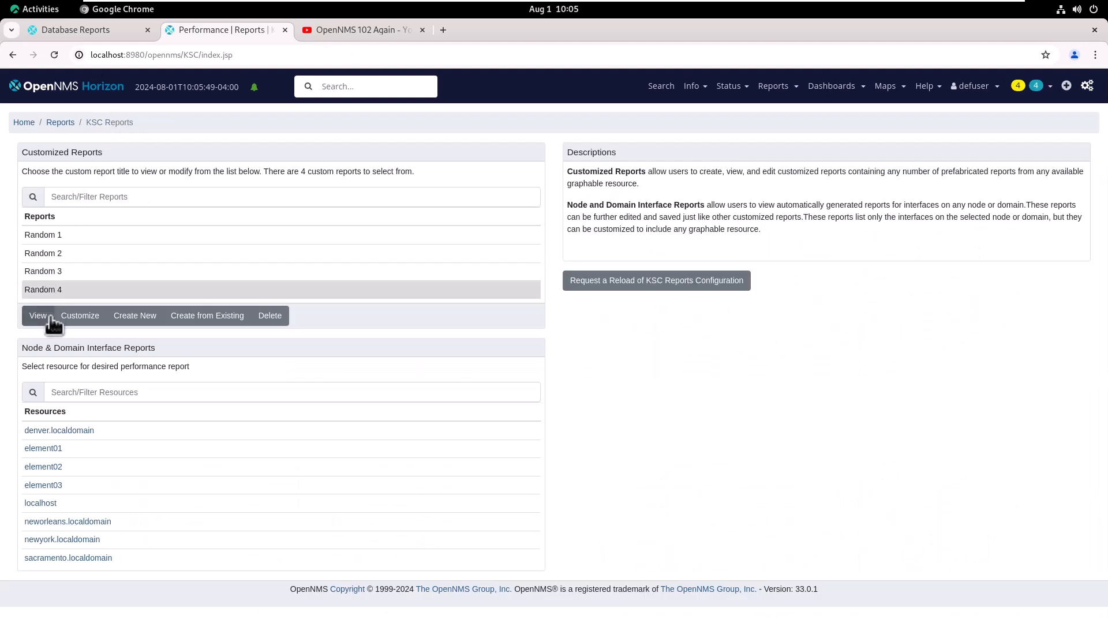
left_click(50, 318)
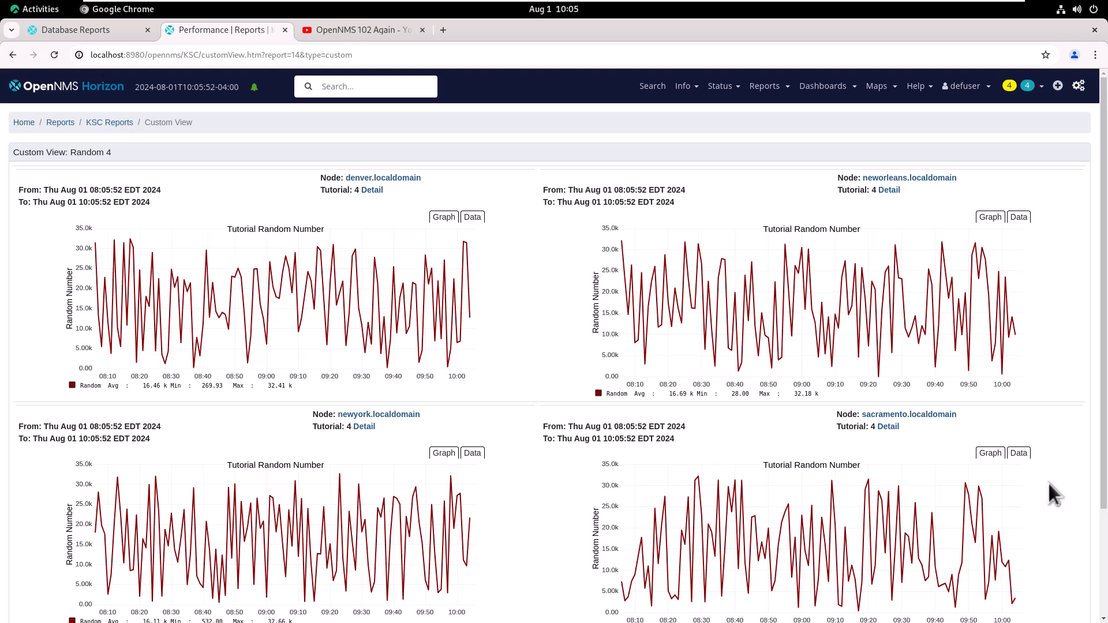
left_click(97, 122)
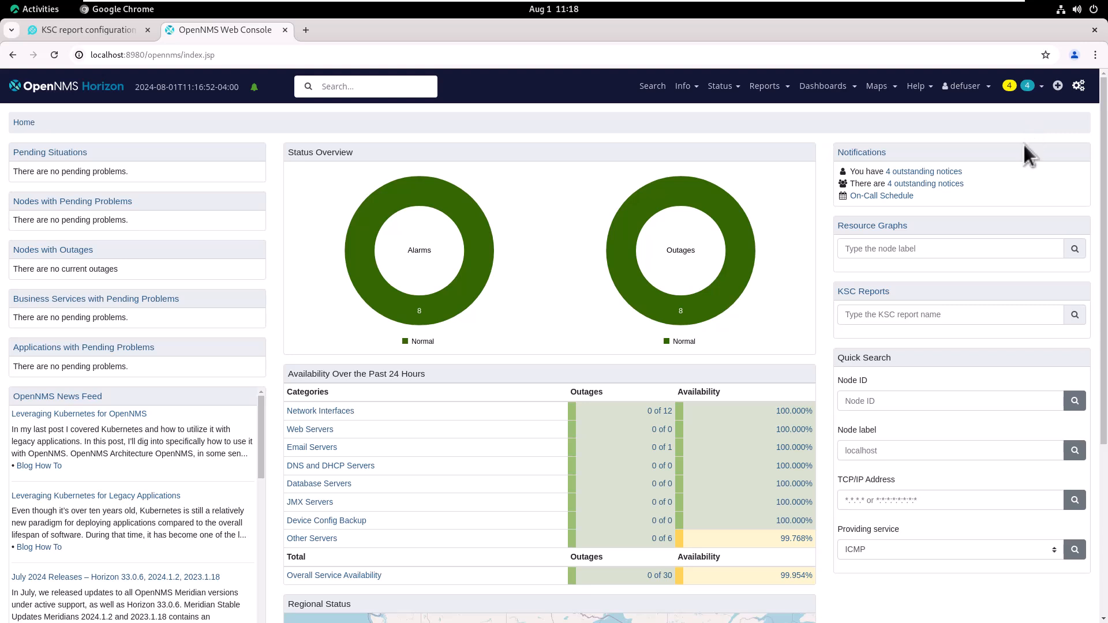
- From the OpenNMS home page, search the KSC reports for "Random" and open the Random 1 report
left_click(1023, 315)
type("Ra")
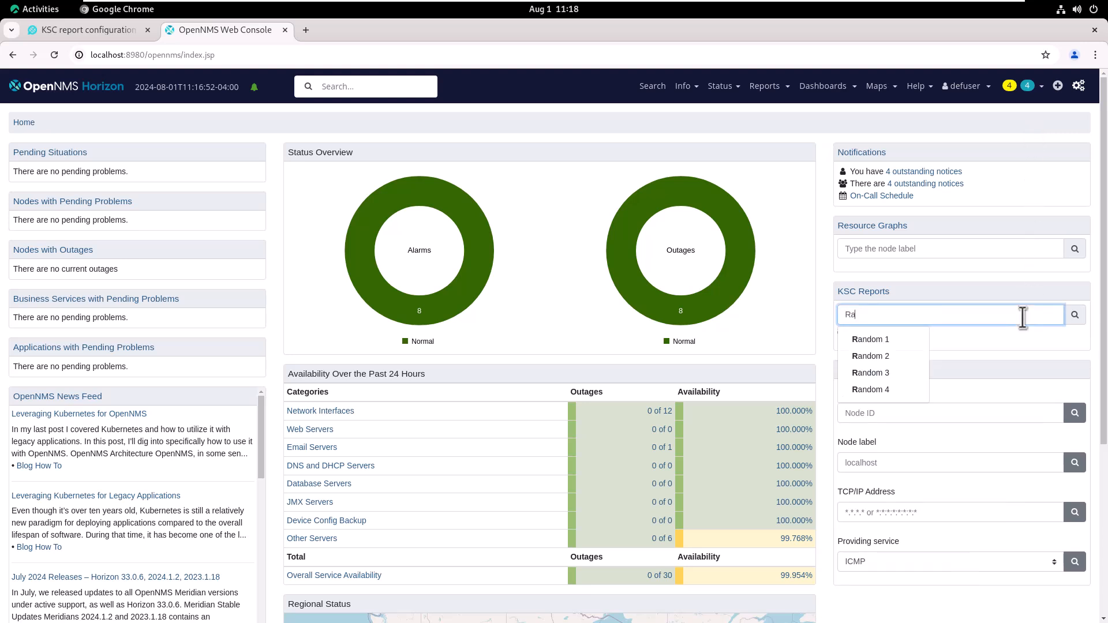
type("ndom")
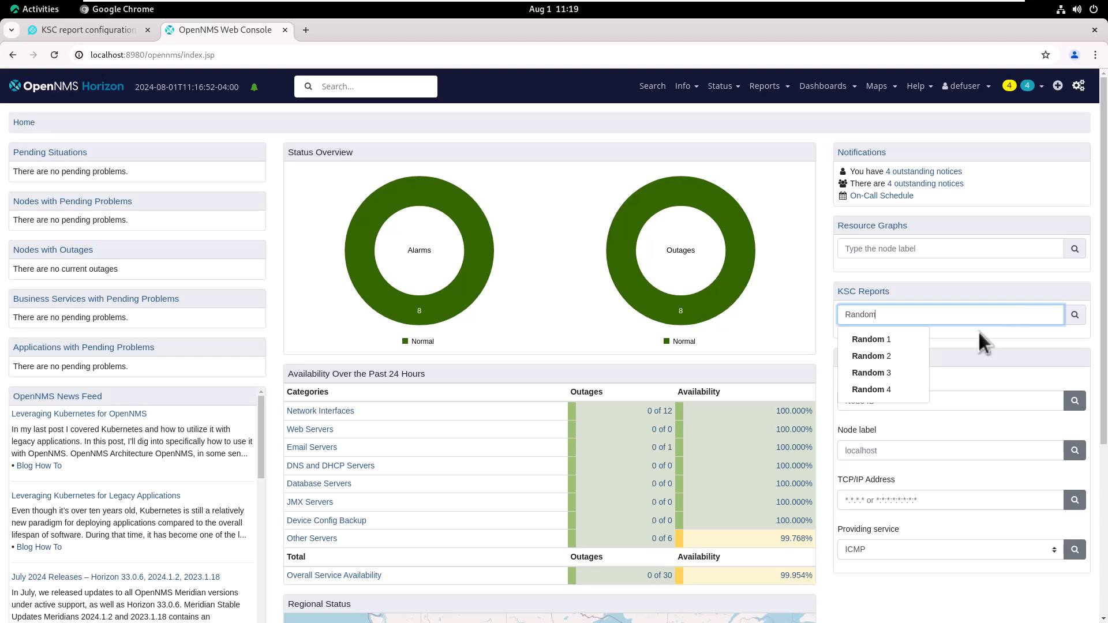
left_click(886, 343)
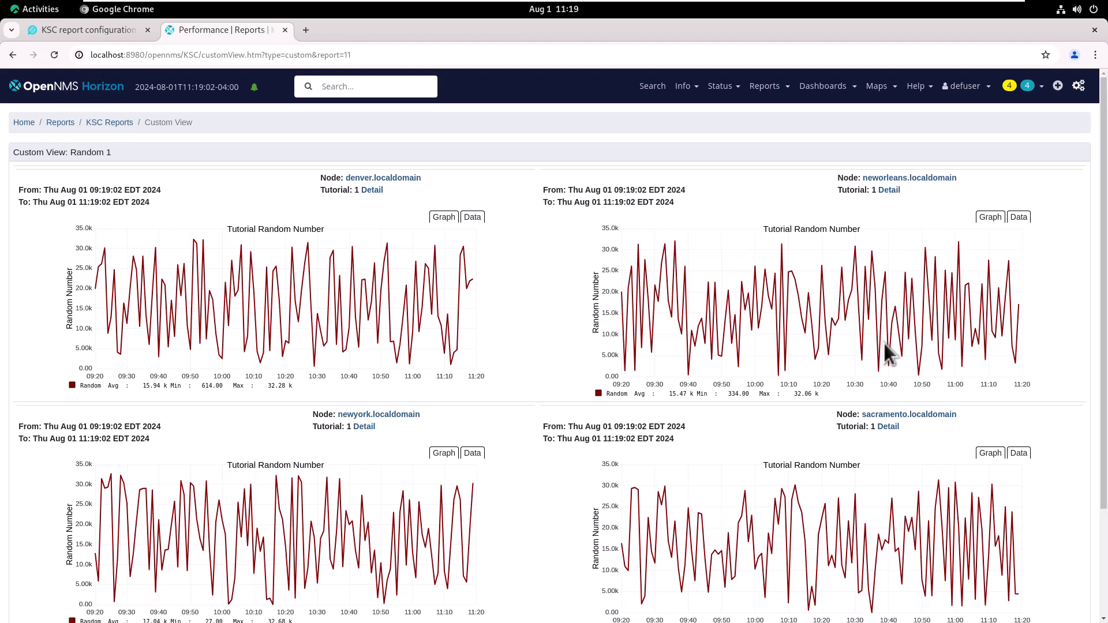
- Look over the graphs in the Random 1 report
scroll(1038, 282, "down", 5)
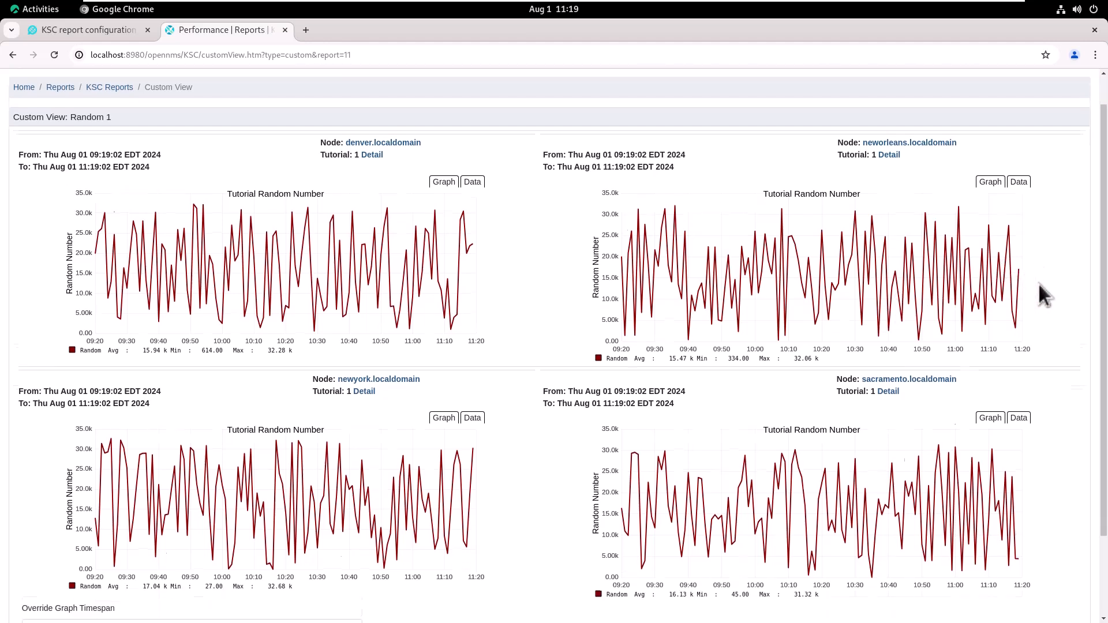
scroll(1039, 283, "up", 5)
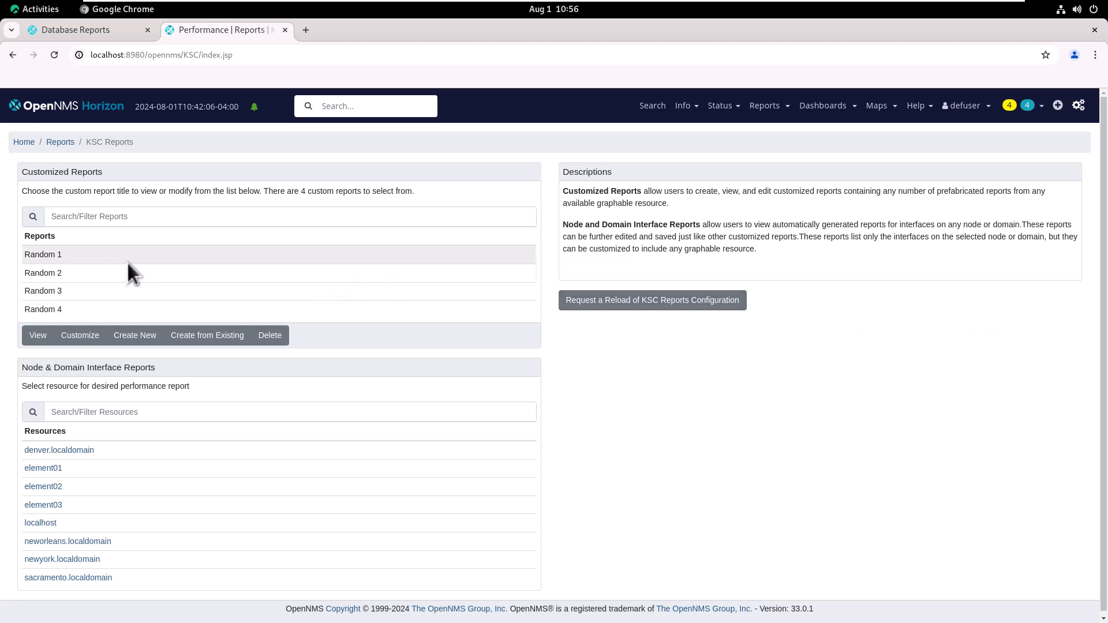
- Open the Random 1 report from the KSC Reports list and bookmark it on the bookmarks bar as "KSC Random 1"
left_click(57, 256)
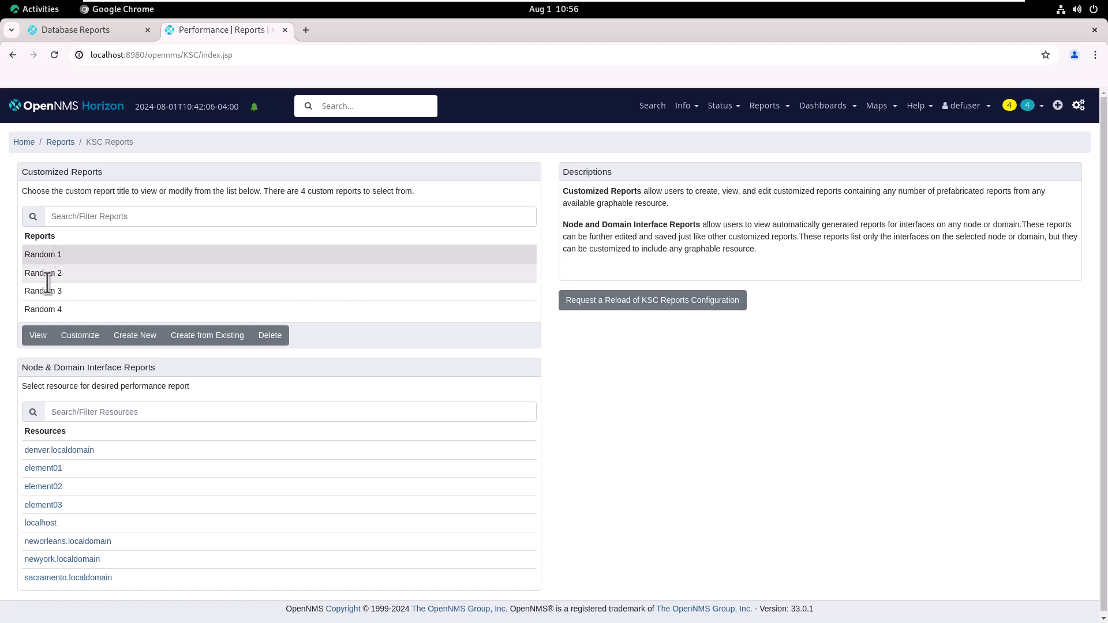
left_click(38, 341)
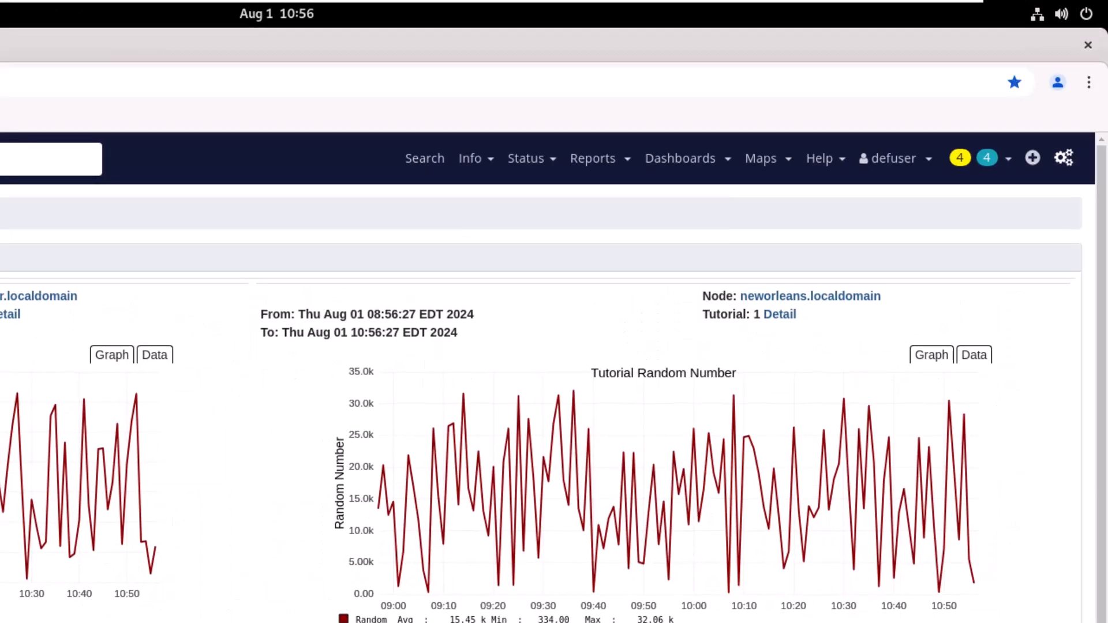
key("ctrl+d")
left_click(991, 109)
key("ctrl+a")
key("BackSpace")
type("KSC Random 1")
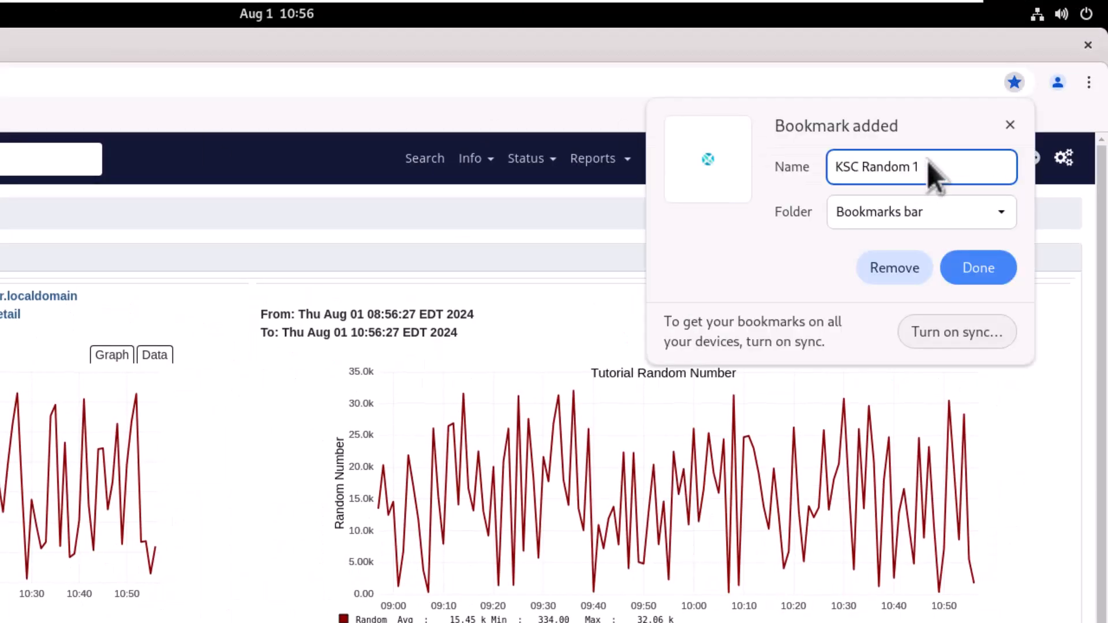
left_click(992, 269)
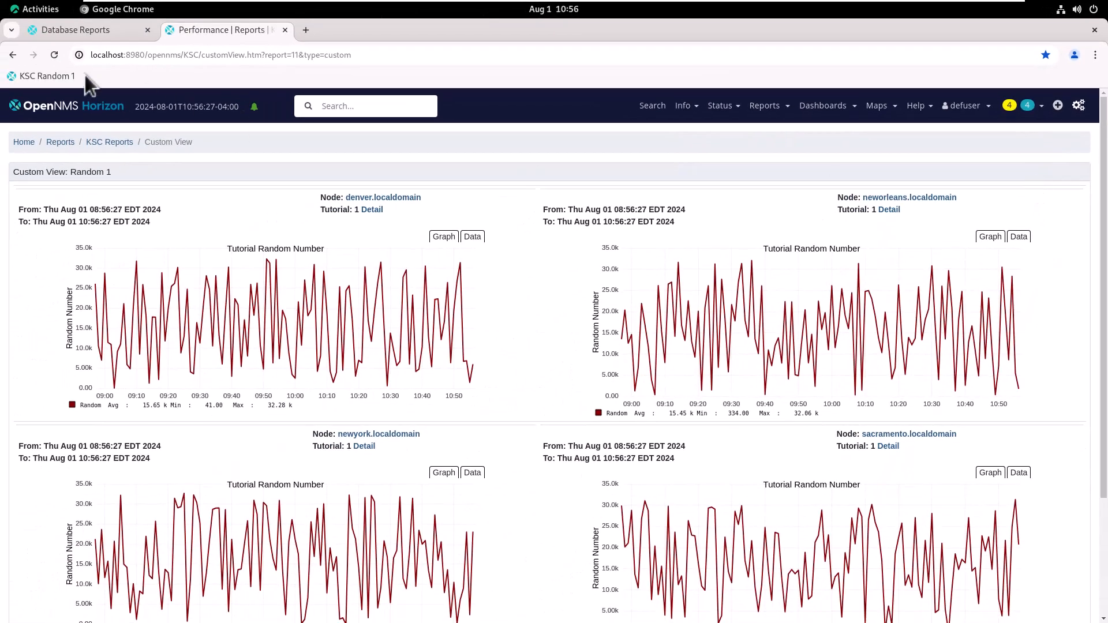
- Copy the KSC Random 1 bookmark and paste the duplicate beside it on the bookmarks bar
right_click(62, 78)
left_click(122, 203)
right_click(157, 80)
left_click(213, 233)
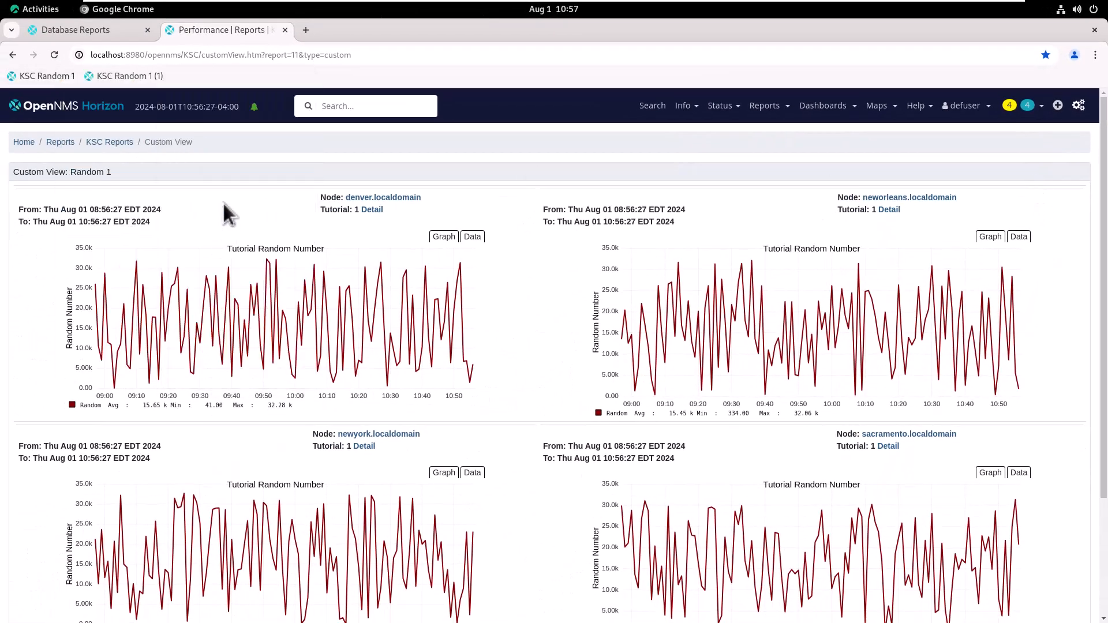
- Rename the duplicated bookmark "KSC Random 2", change its URL to report=12, and save it
right_click(151, 75)
left_click(167, 154)
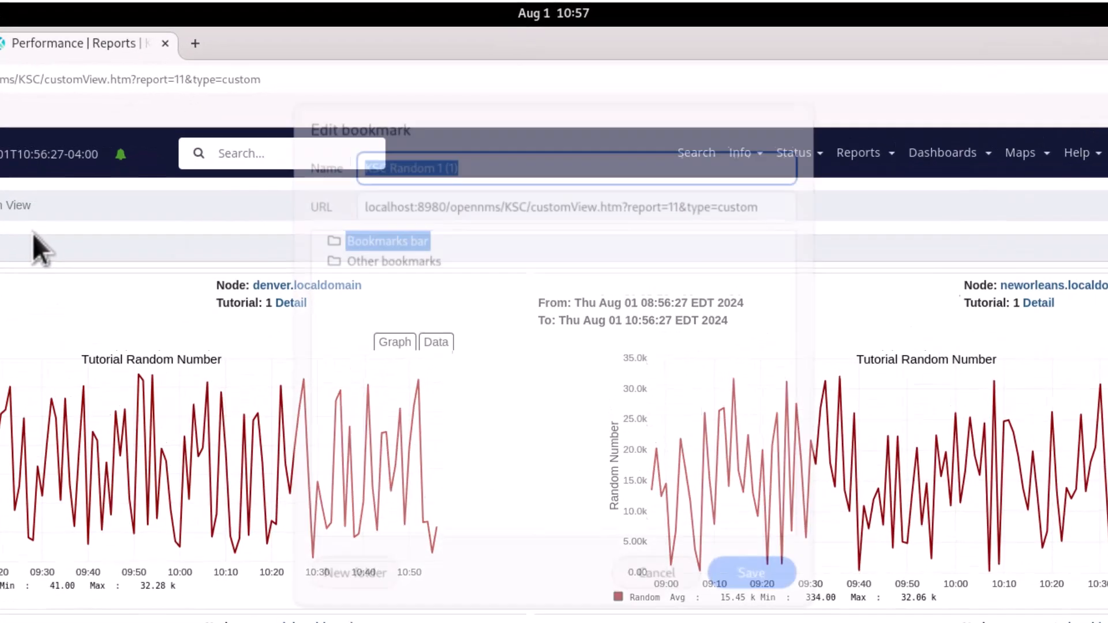
left_click(480, 159)
key("BackSpace")
key("BackSpace")
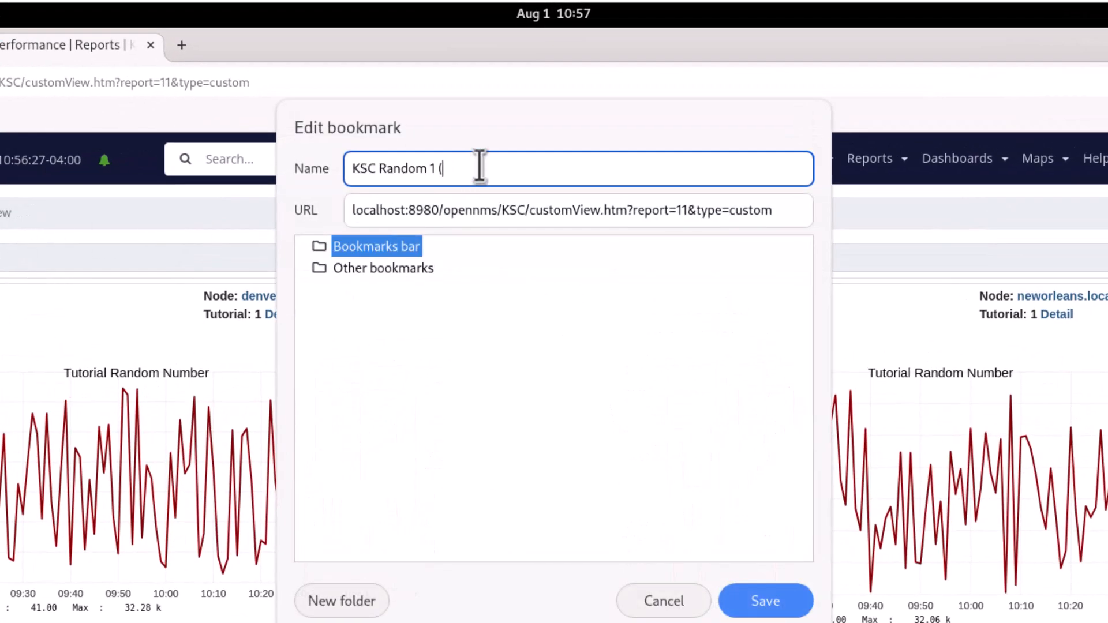
key("BackSpace")
key("BackSpace")
key("BackSpace")
type("2")
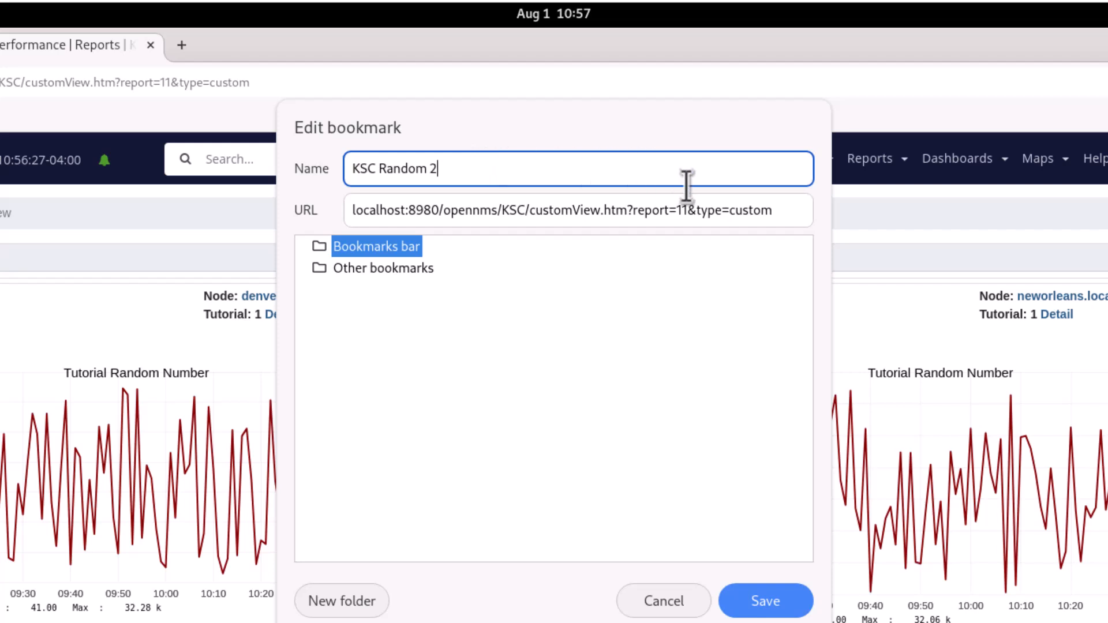
left_click(688, 209)
key("BackSpace")
type("2")
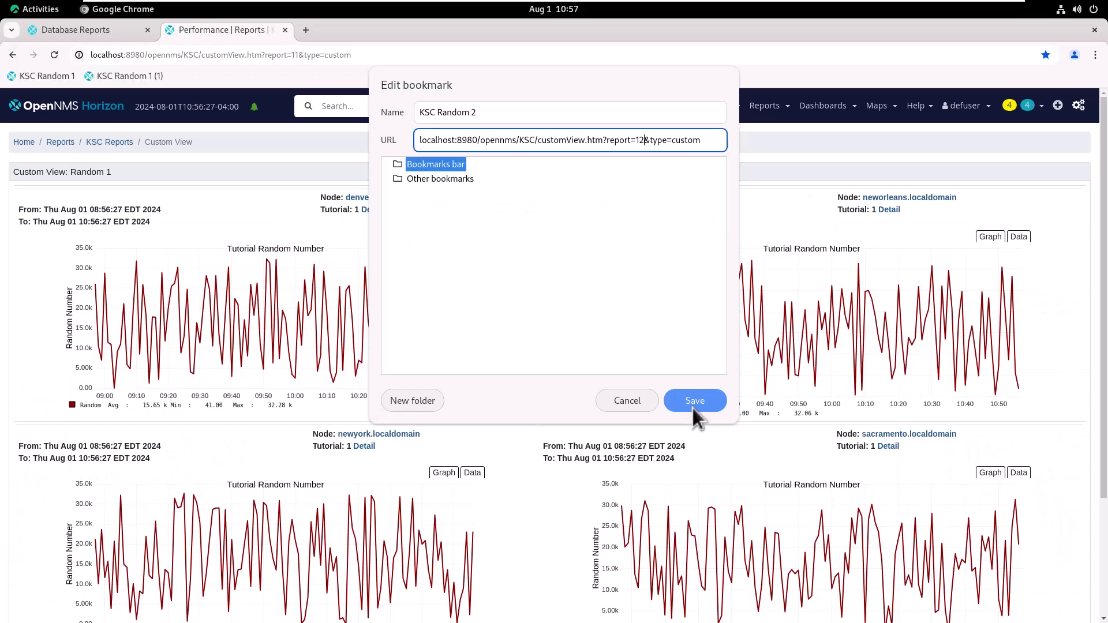
left_click(765, 601)
- Copy the KSC Random 2 bookmark and paste the duplicate beside it on the bookmarks bar
right_click(126, 81)
left_click(173, 208)
right_click(181, 75)
left_click(245, 230)
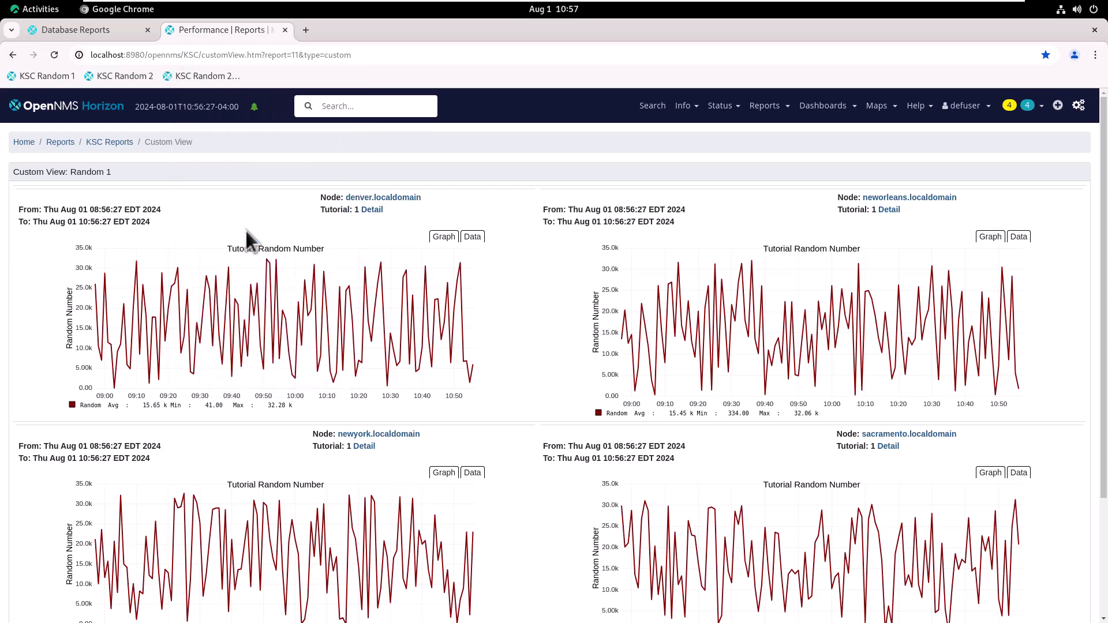
- Rename the duplicate of KSC Random 2 to "KSC Random 3", change its URL to report=13, and save it
right_click(228, 75)
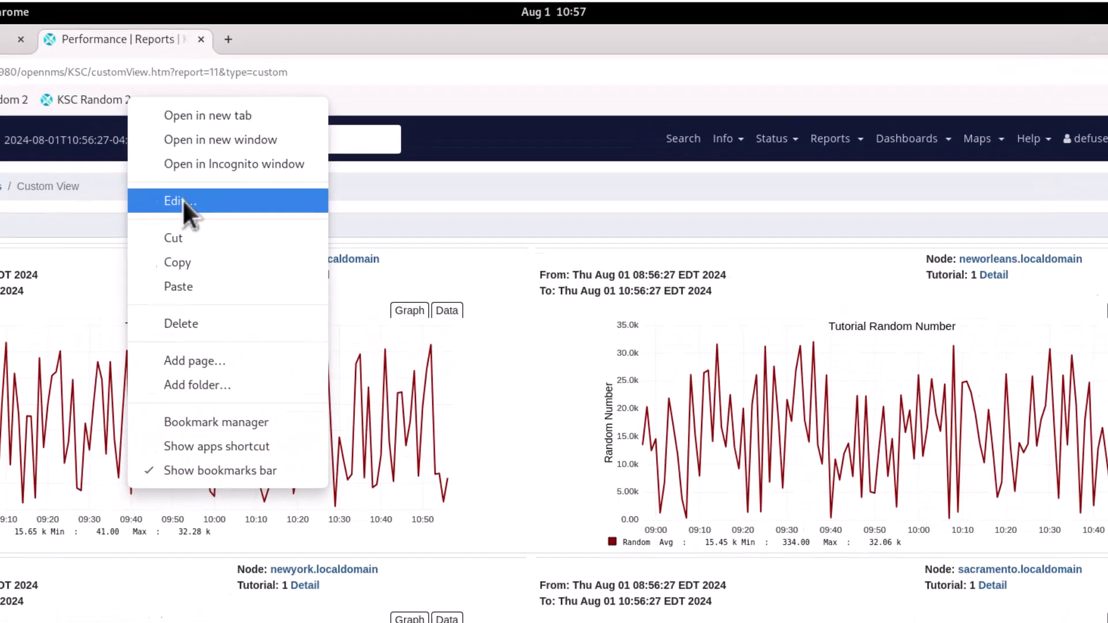
left_click(271, 153)
left_click(481, 171)
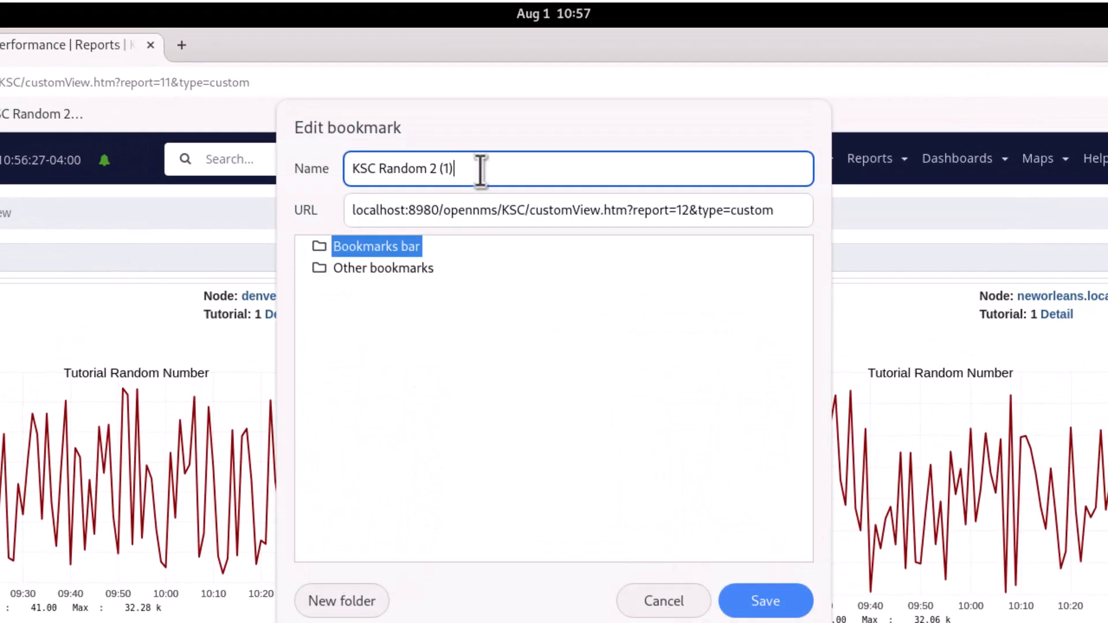
key("BackSpace")
key("BackSpace")
key("BackSpace")
key("BackSpace")
key("BackSpace")
type("3")
left_click(685, 210)
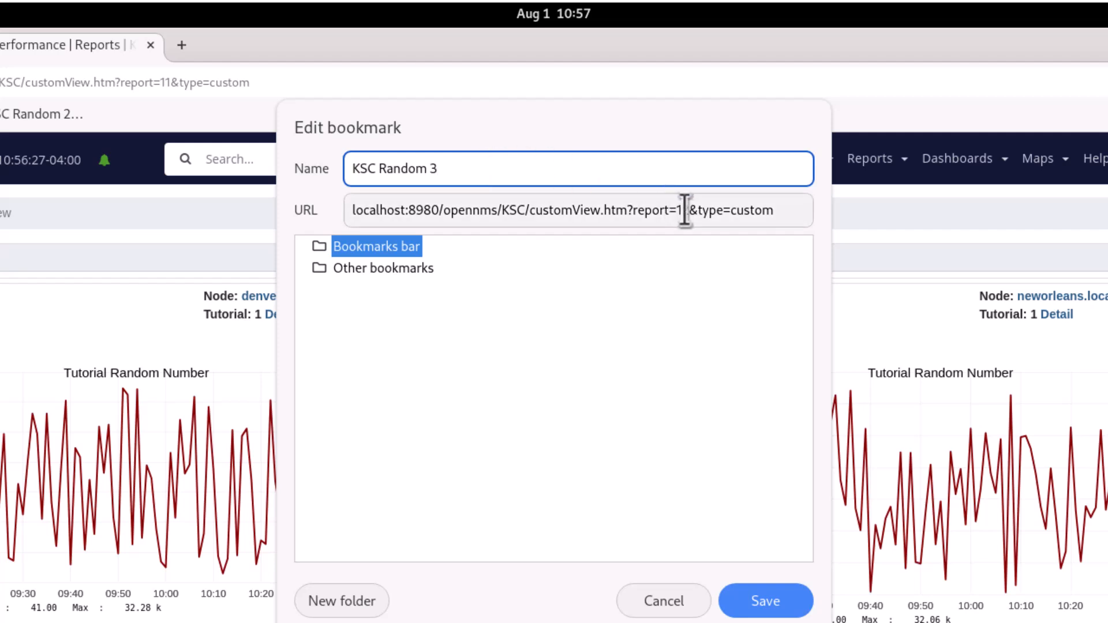
key("BackSpace")
type("3")
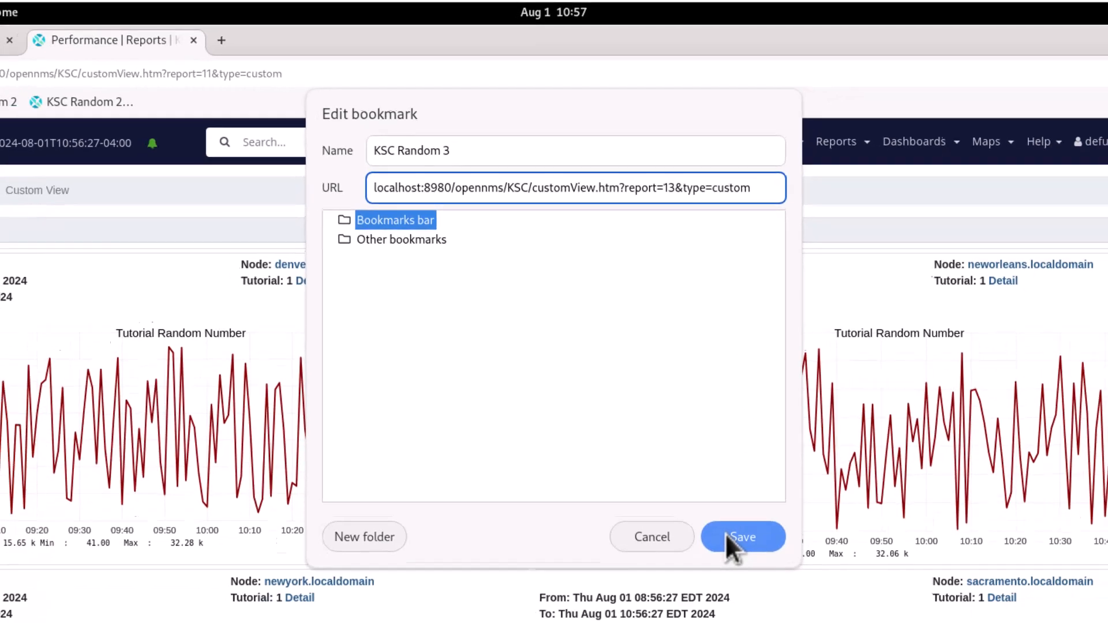
left_click(726, 534)
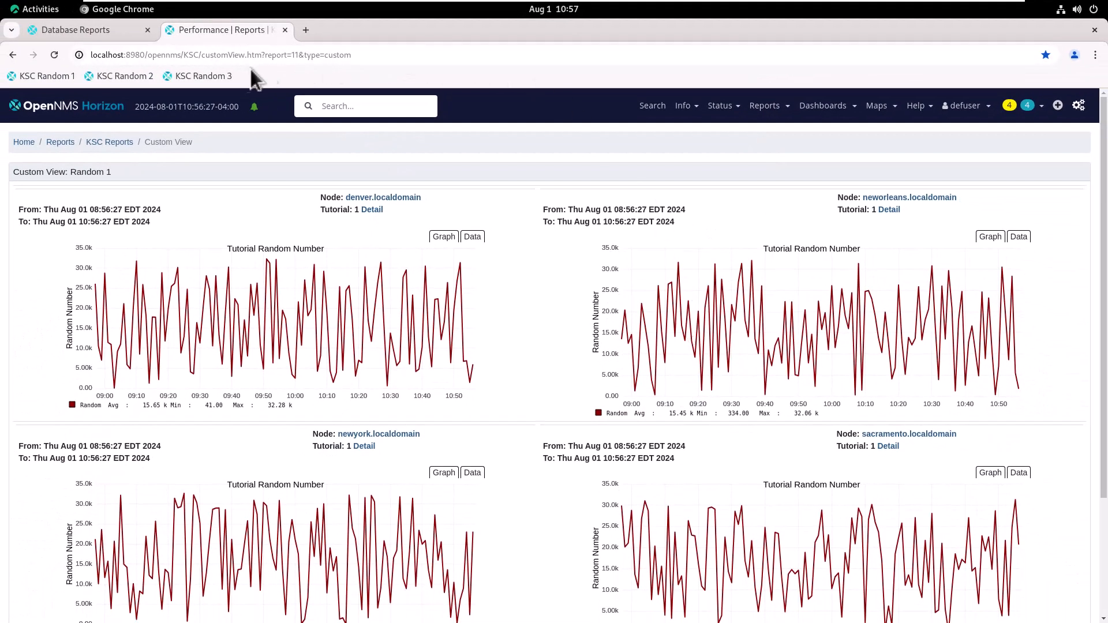
- Copy the KSC Random 3 bookmark and paste the duplicate beside it on the bookmarks bar
right_click(216, 77)
left_click(262, 206)
right_click(285, 70)
left_click(310, 231)
- Rename the duplicate of KSC Random 3 to "KSC Random 4", change its URL to report=14, and save it
right_click(302, 78)
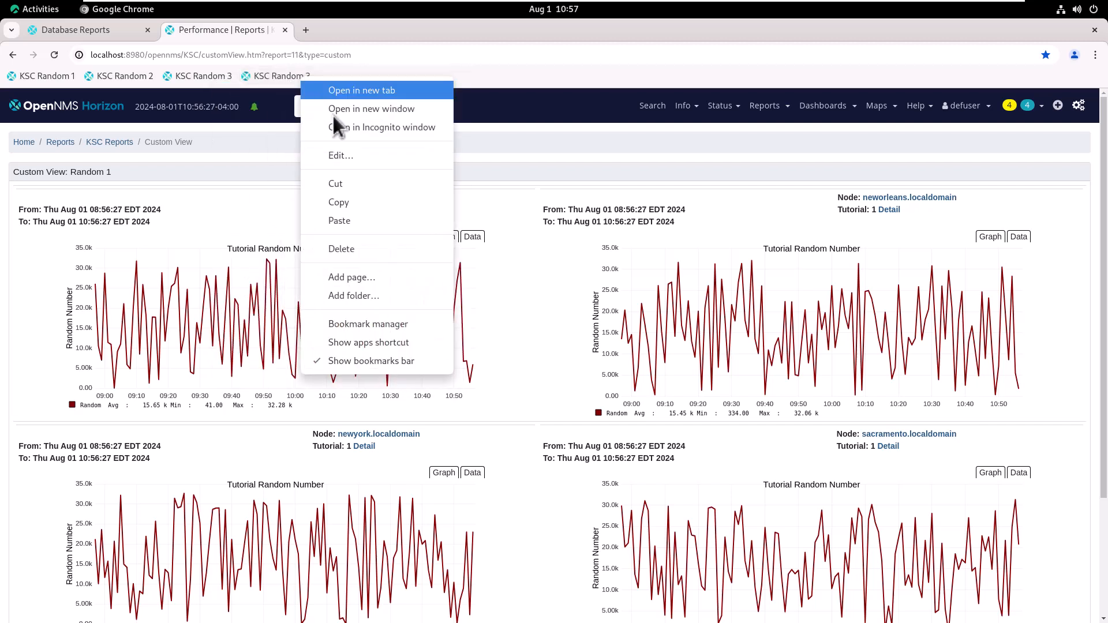
left_click(347, 157)
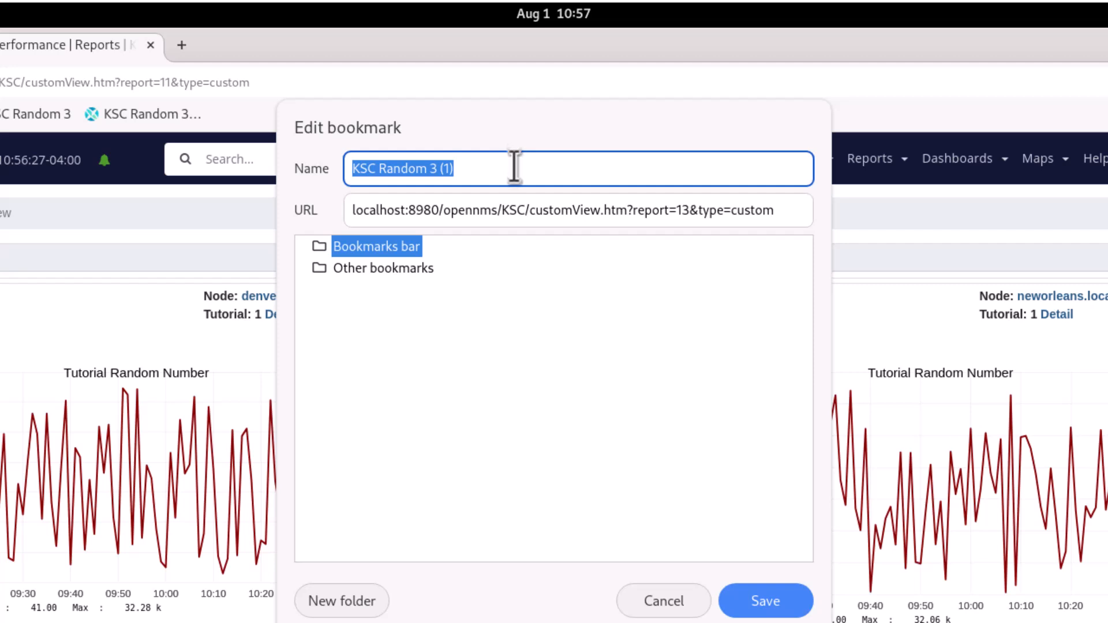
left_click(514, 168)
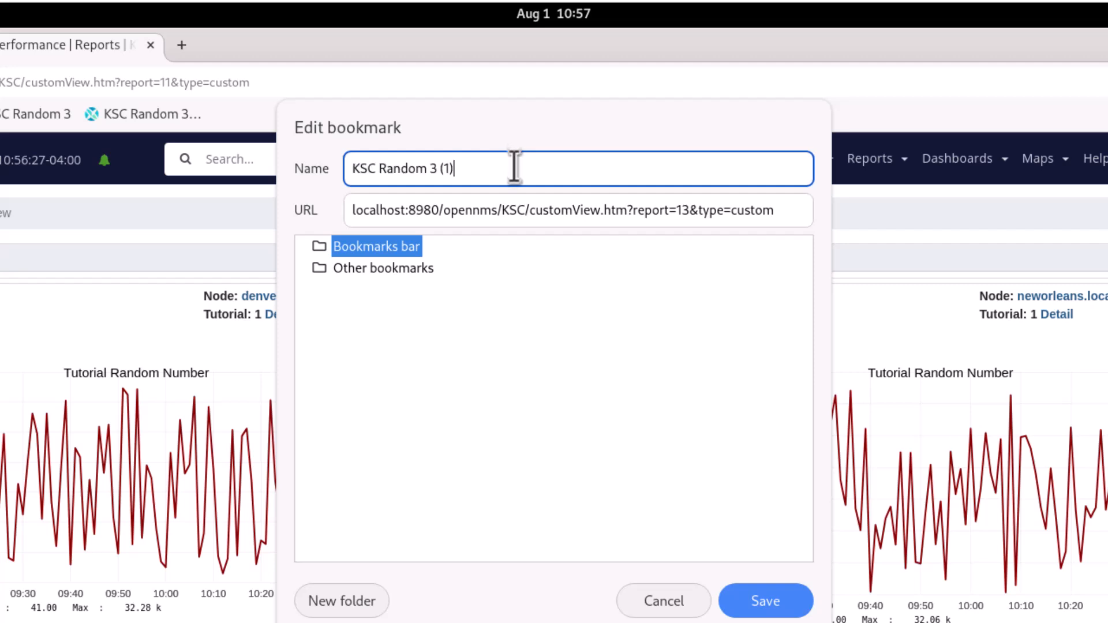
key("BackSpace")
key("BackSpace")
key("BackSpace")
key("BackSpace")
key("BackSpace")
type("4")
left_click(682, 210)
key("Delete")
type("4")
left_click(753, 597)
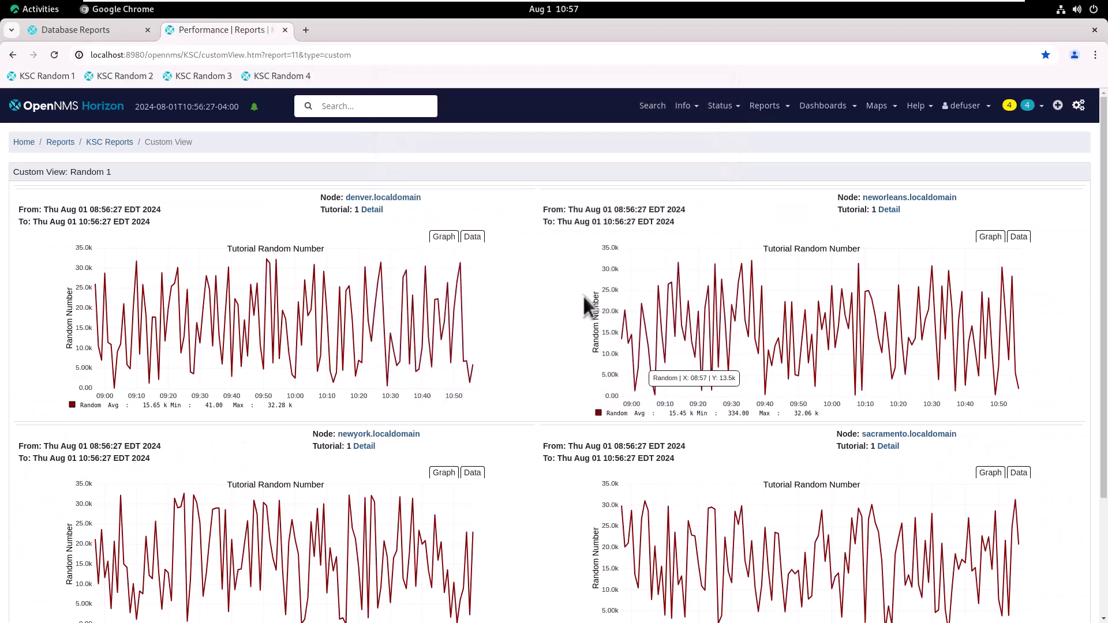
- Open the KSC Random 2, KSC Random 3 and KSC Random 4 bookmarks, each in a new browser tab
right_click(137, 75)
left_click(175, 87)
left_click(247, 30)
right_click(219, 75)
left_click(265, 90)
right_click(294, 75)
left_click(341, 89)
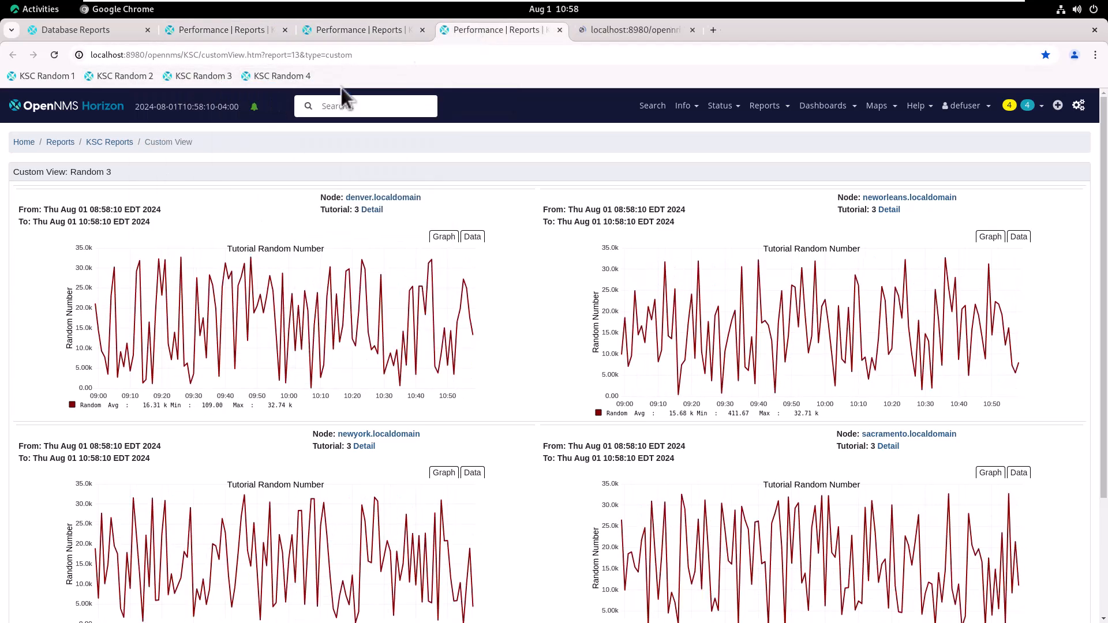
- View the open report tabs in turn from Random 4 back to Random 1 to check that the bookmarks load their reports
left_click(611, 29)
left_click(528, 34)
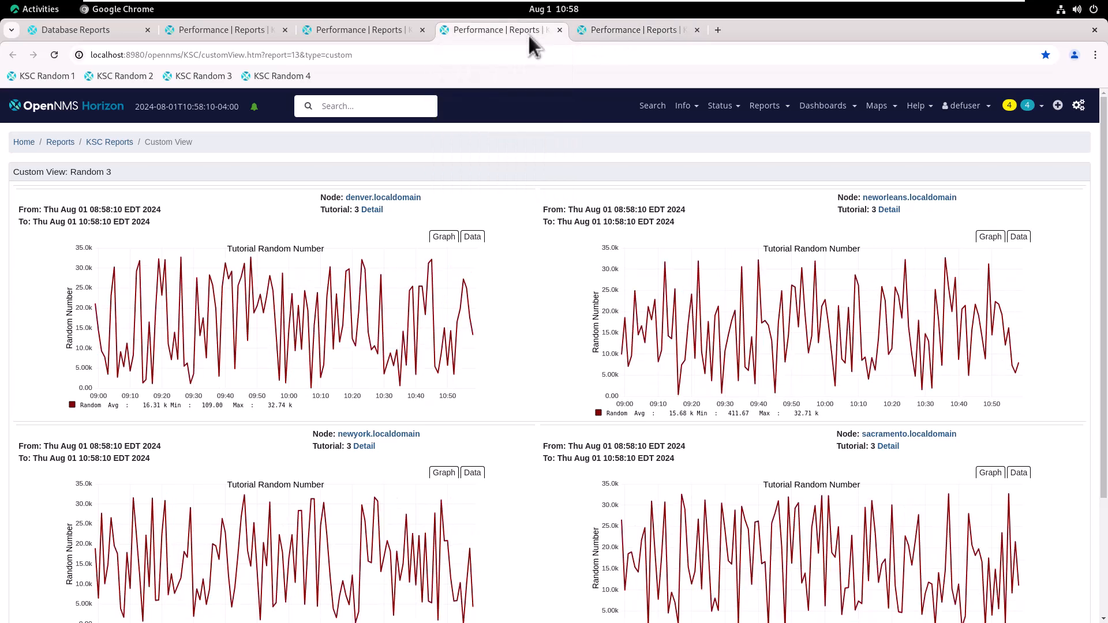
left_click(379, 30)
left_click(224, 34)
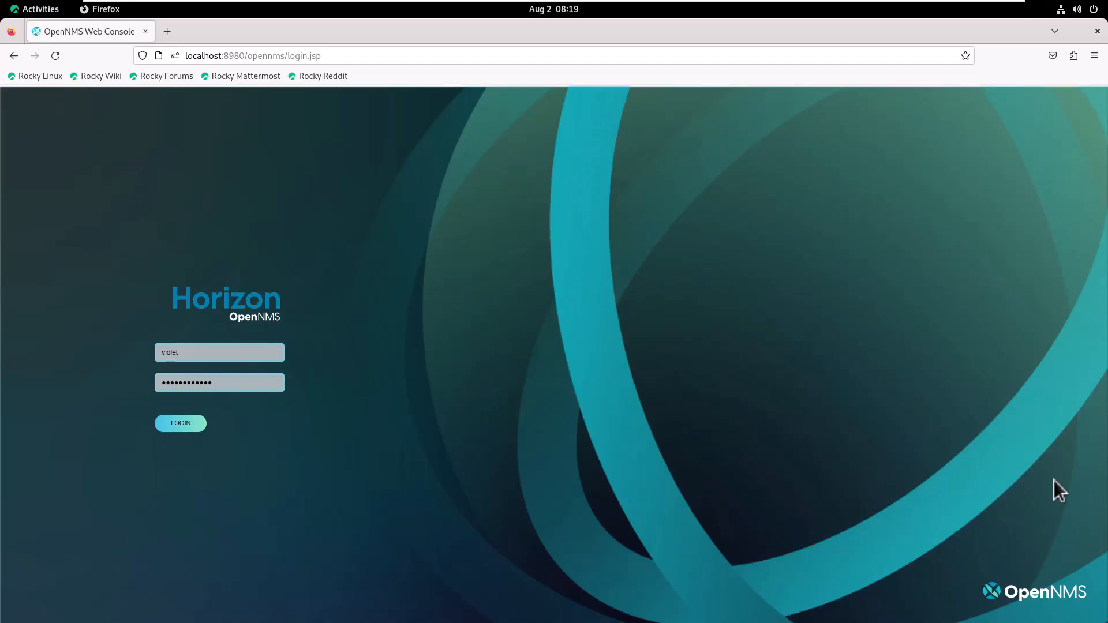
- Log in to the OpenNMS web console in Firefox and view the Random 1 report from the KSC Reports list
key("Return")
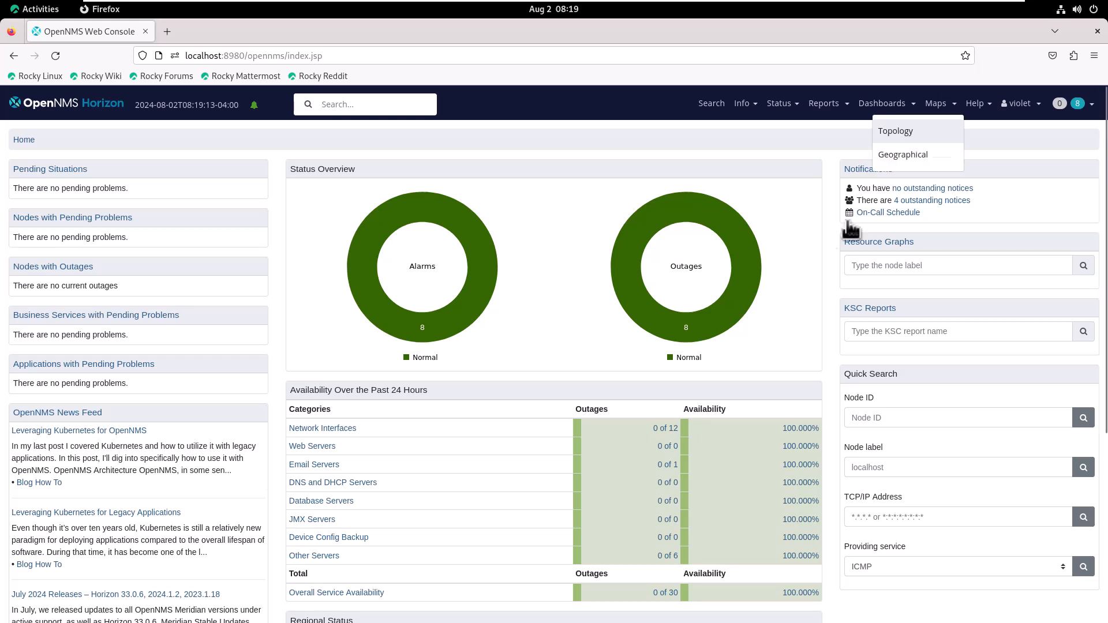
mouse_move(834, 107)
left_click(795, 183)
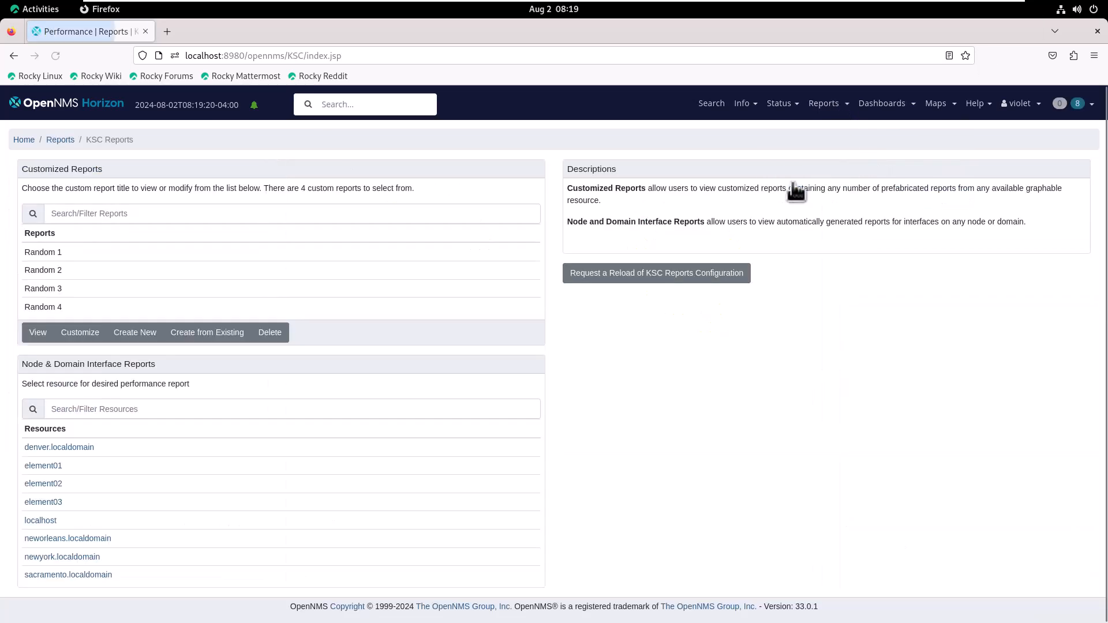
left_click(59, 252)
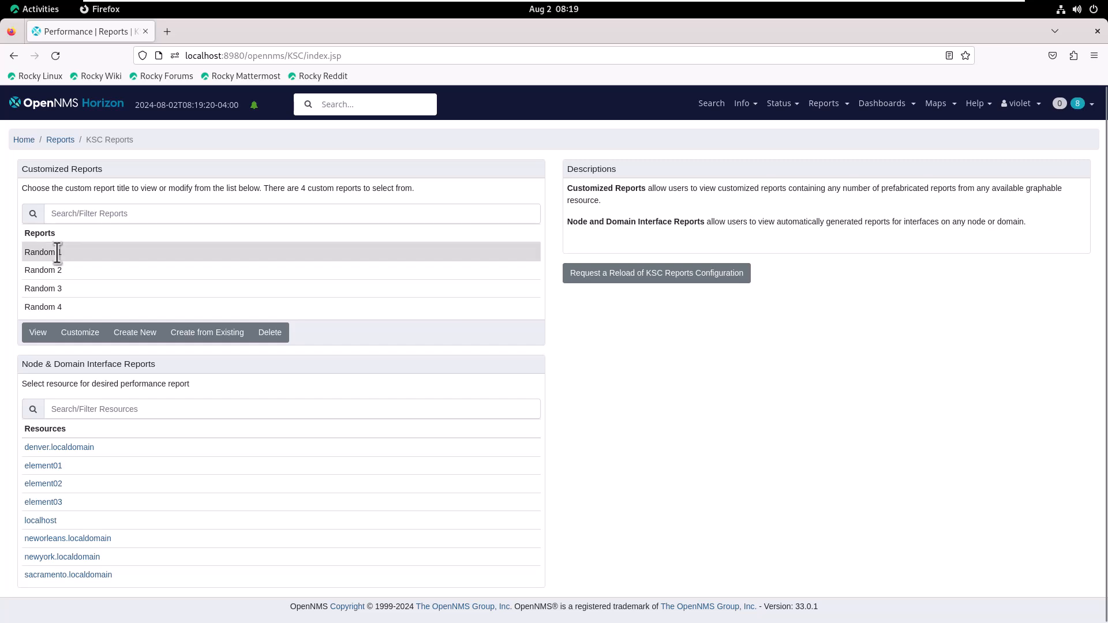
left_click(38, 333)
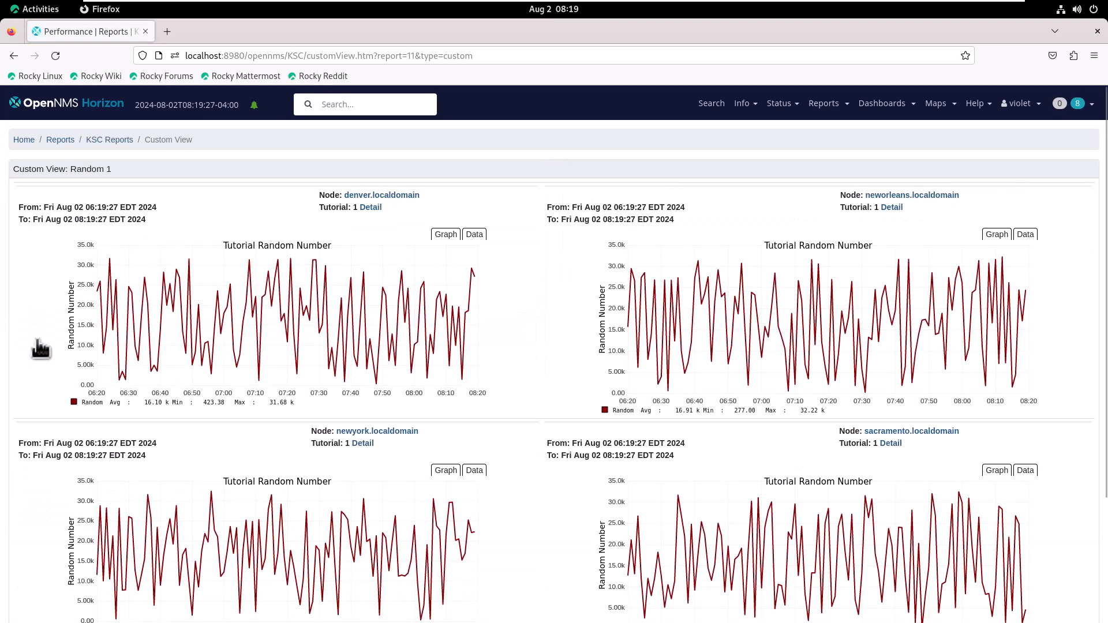
- Customize the Random 1 report, setting the denver.localdomain graph's timespan to 7 day and finishing the graph edits
scroll(525, 369, "down", 3)
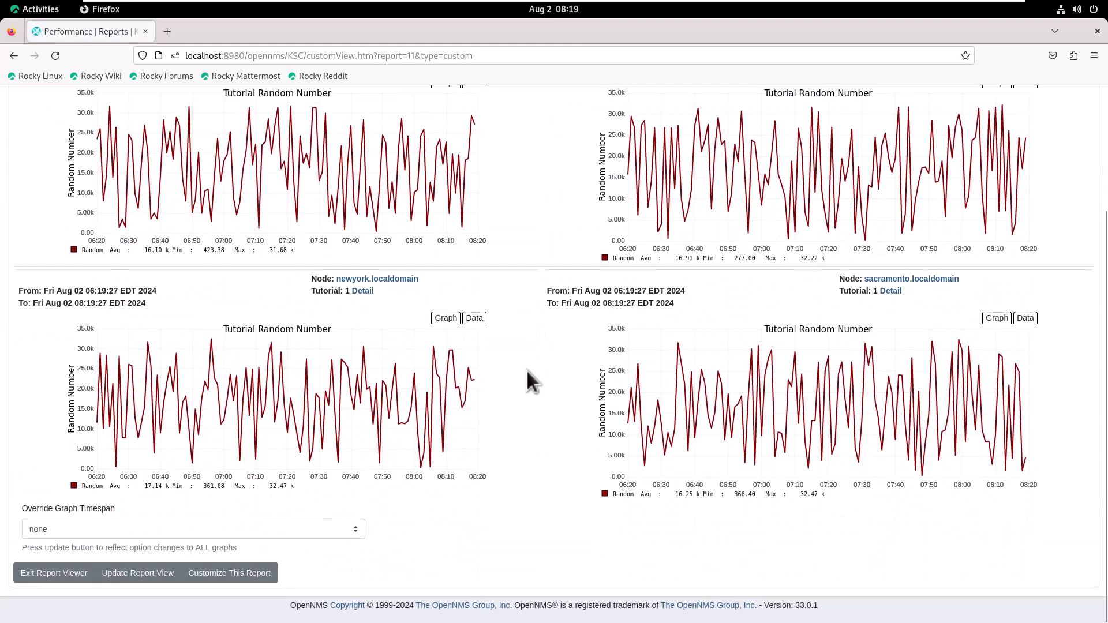
left_click(208, 578)
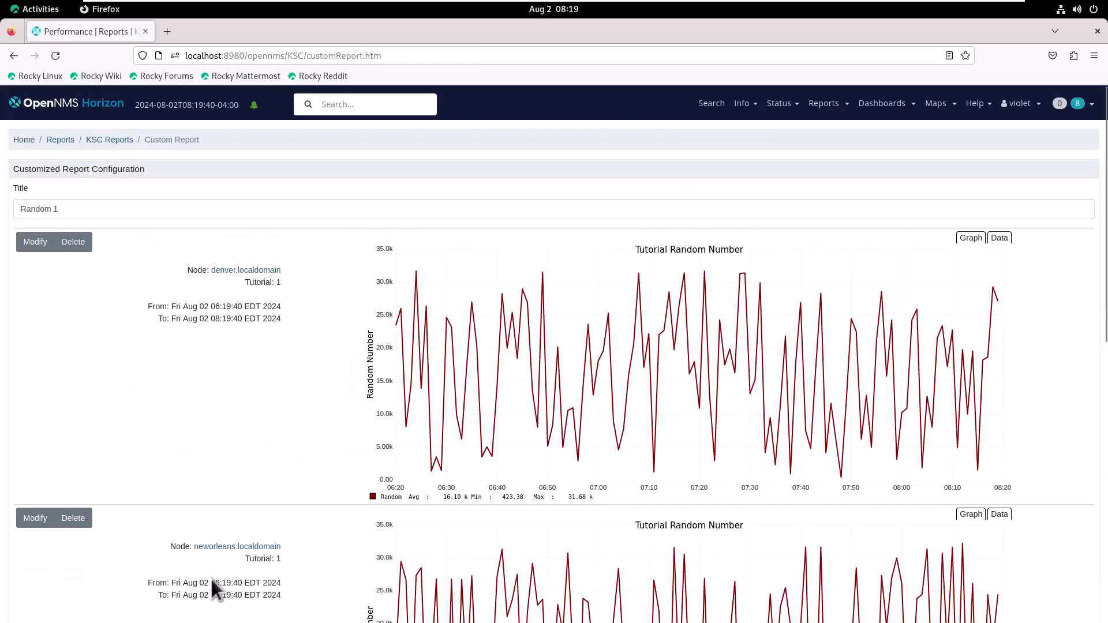
left_click(35, 242)
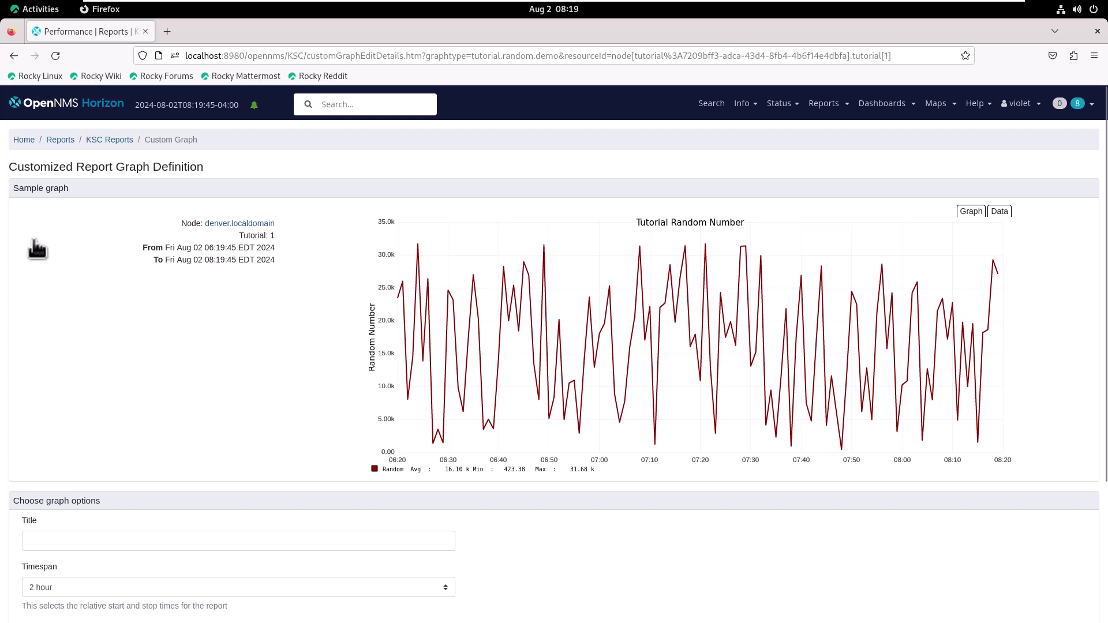
scroll(323, 551, "down", 3)
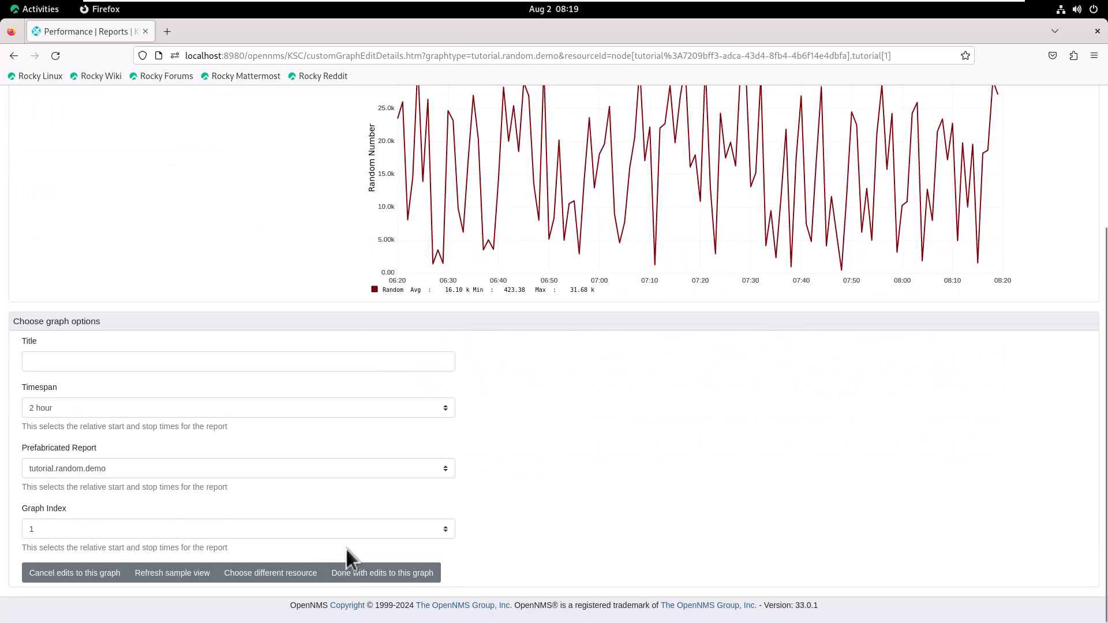
left_click(449, 407)
left_click(44, 231)
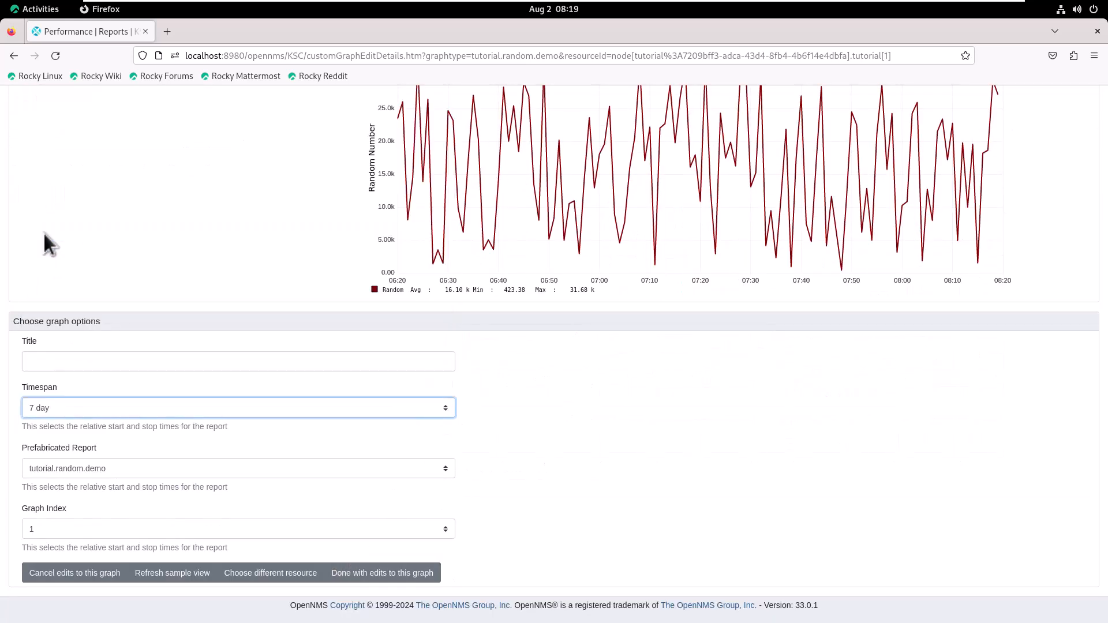
left_click(376, 574)
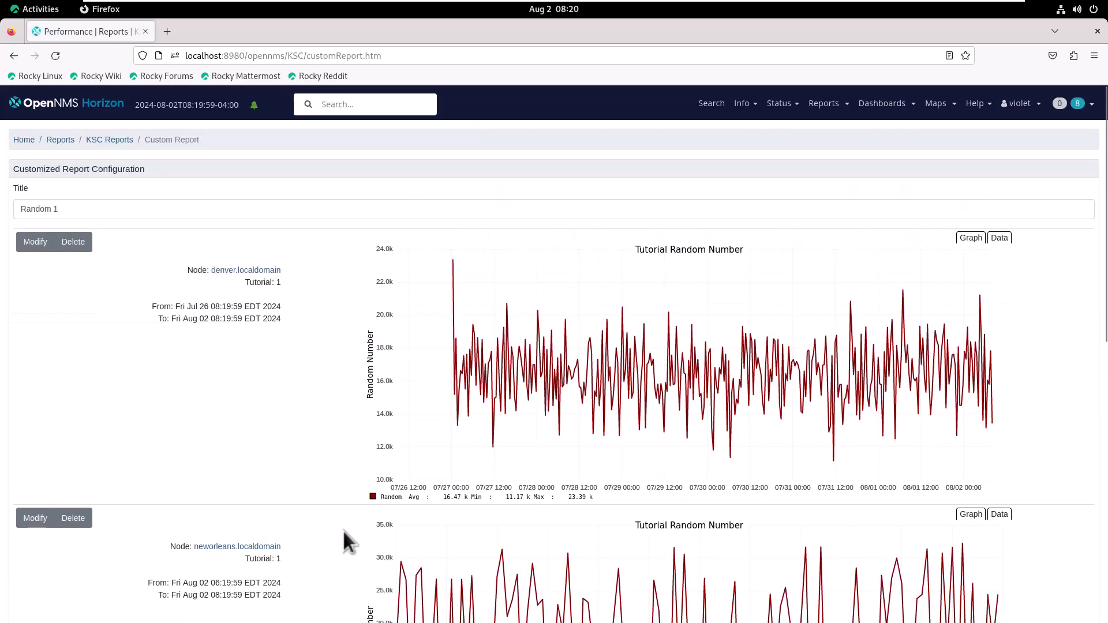
- Save the customized Random 1 report and view it again from the KSC Reports list
scroll(342, 528, "down", 15)
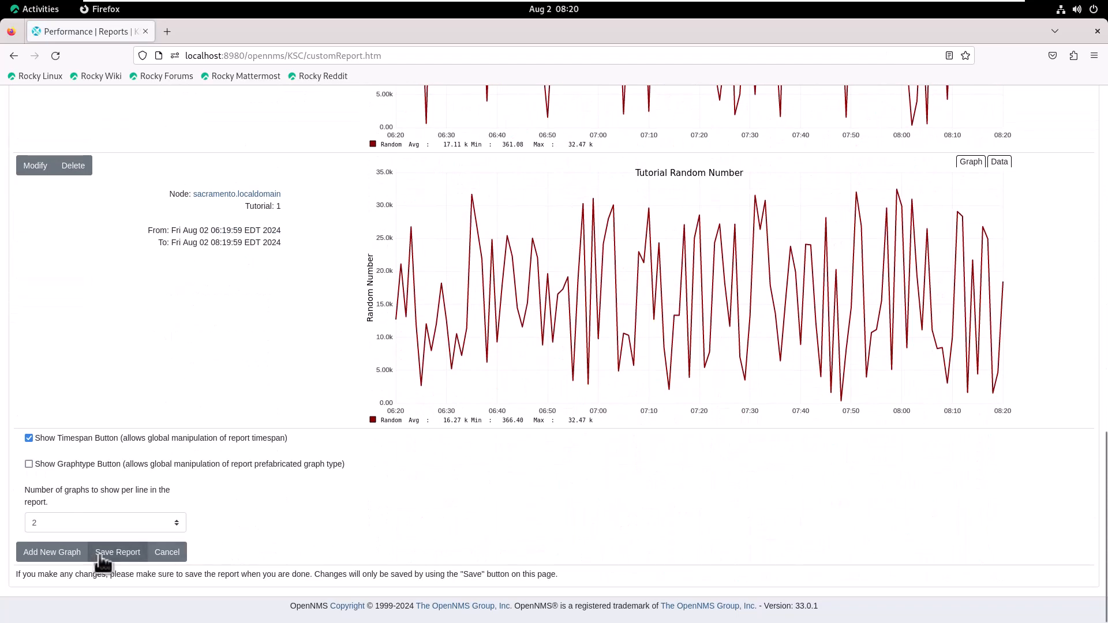
left_click(99, 552)
left_click(65, 251)
left_click(48, 333)
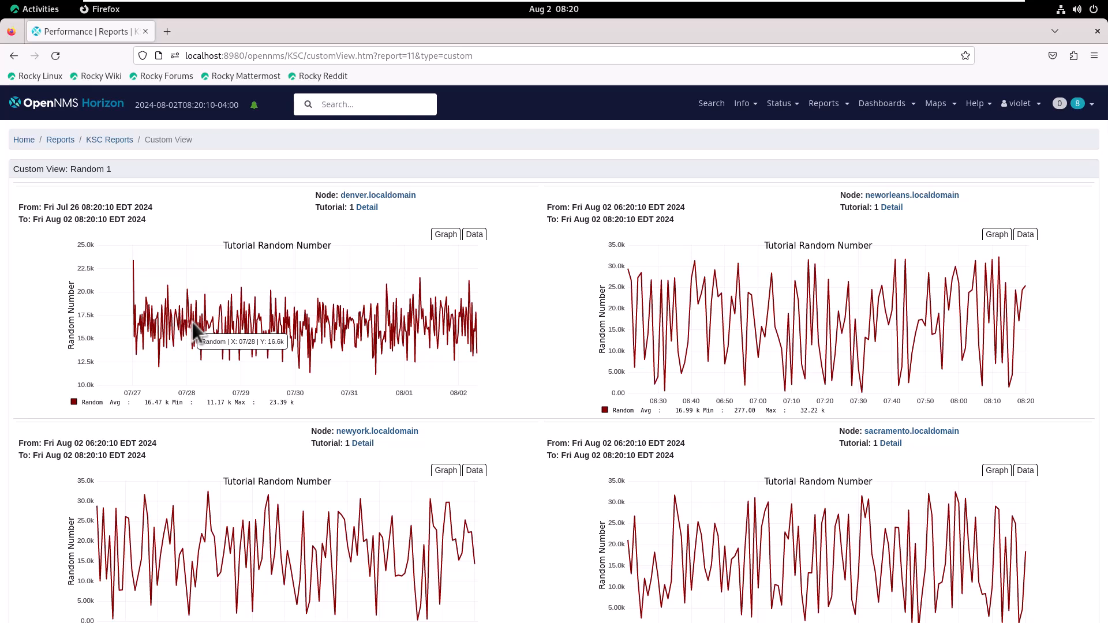
- Switch to Google Chrome and customize Random 1, setting the denver.localdomain graph's timespan to 2 hour and finishing the graph edits
key("alt+Tab")
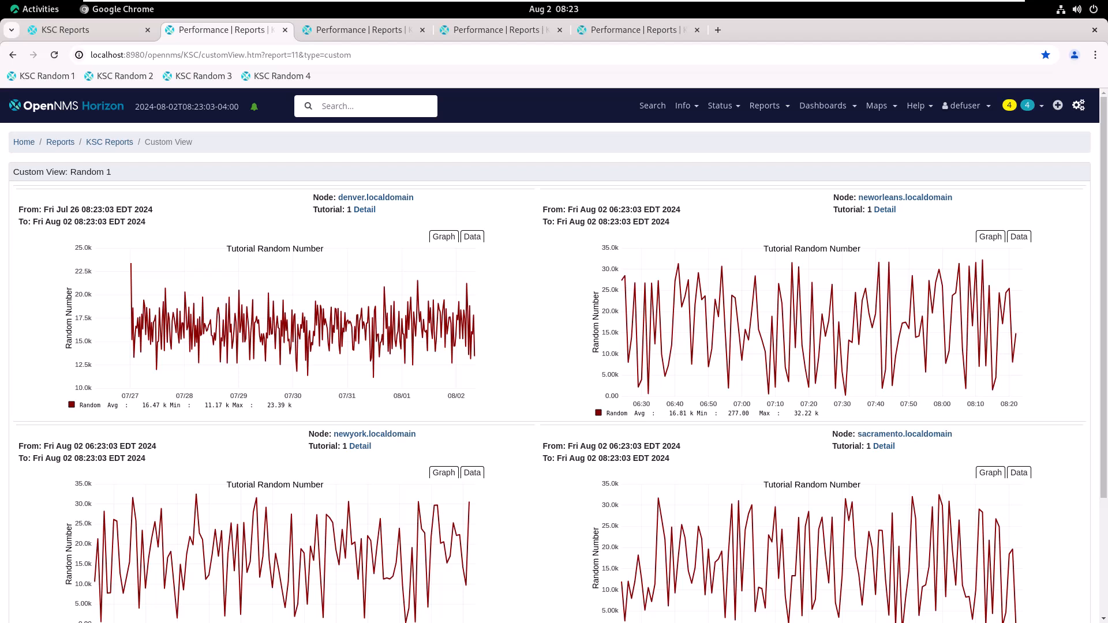
scroll(1066, 412, "down", 3)
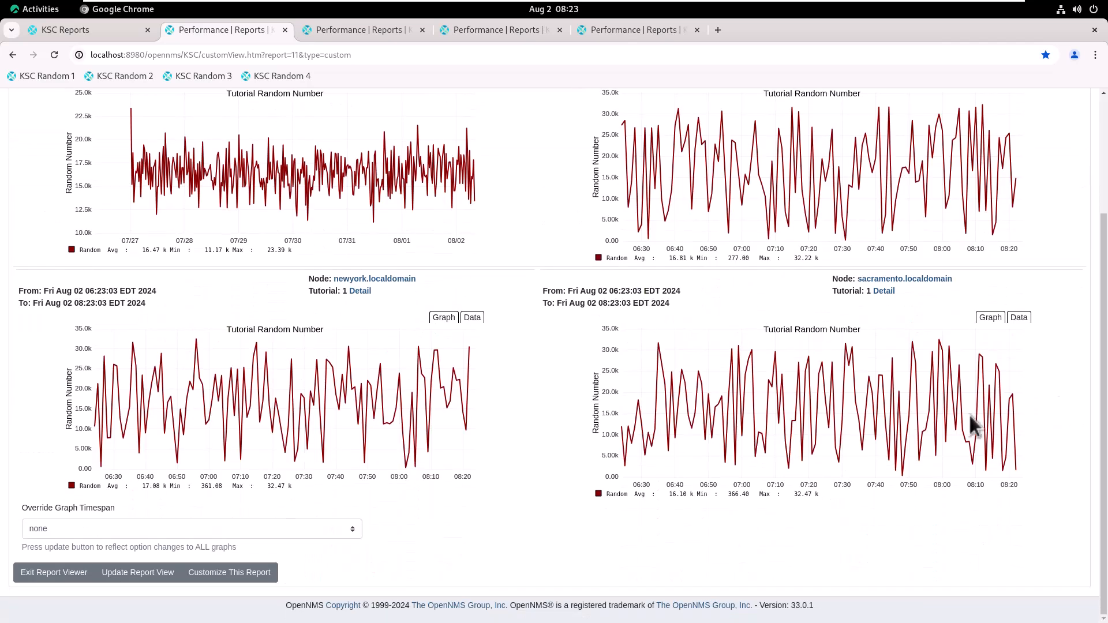
left_click(233, 578)
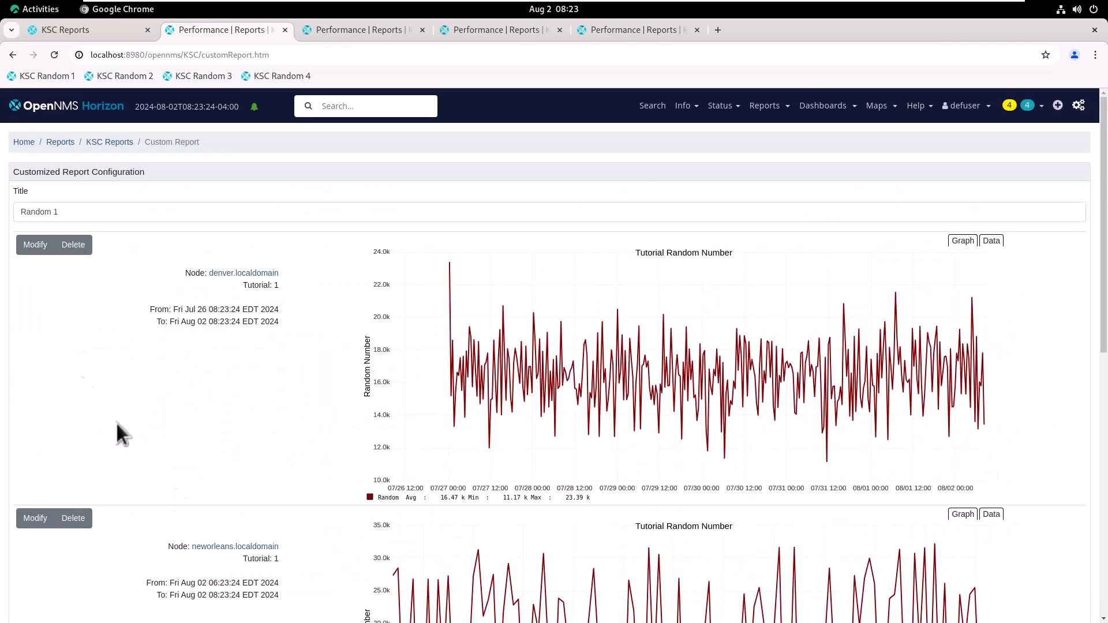
left_click(35, 246)
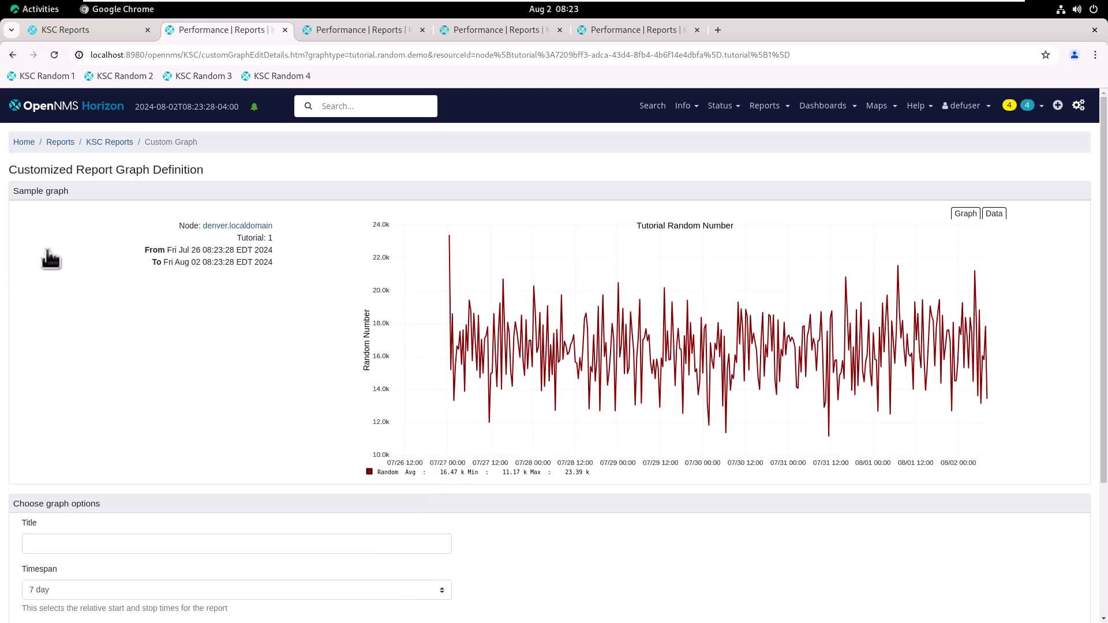
scroll(222, 341, "down", 3)
left_click(438, 408)
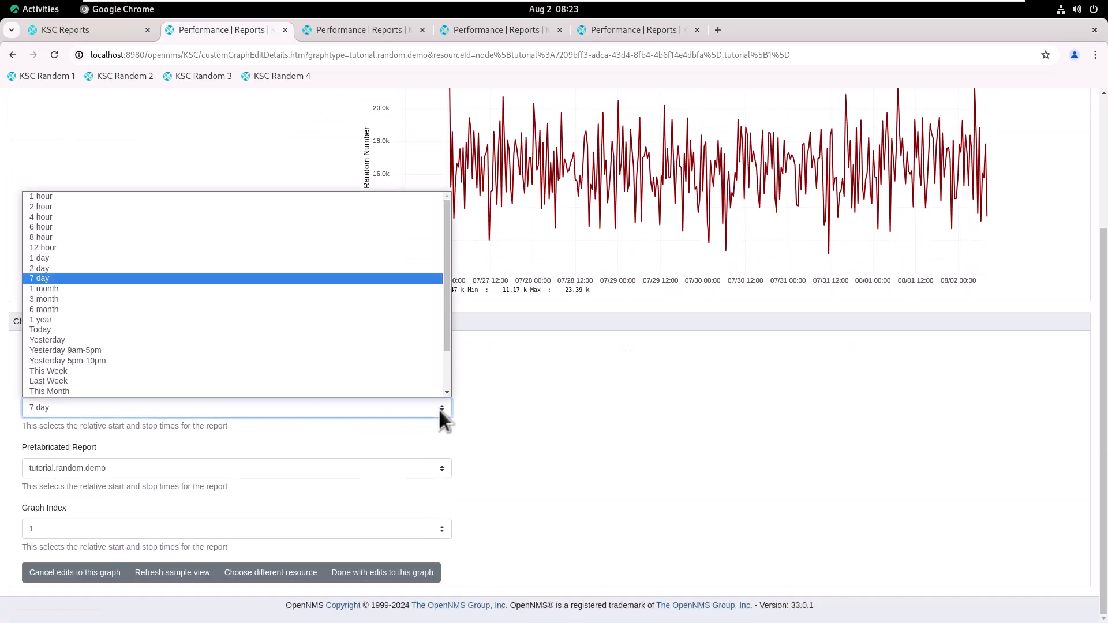
left_click(99, 208)
left_click(383, 573)
- Save the Random 1 report with the 2 hour denver.localdomain graph and reopen it from the KSC Reports list
scroll(354, 477, "down", 5)
scroll(347, 477, "down", 5)
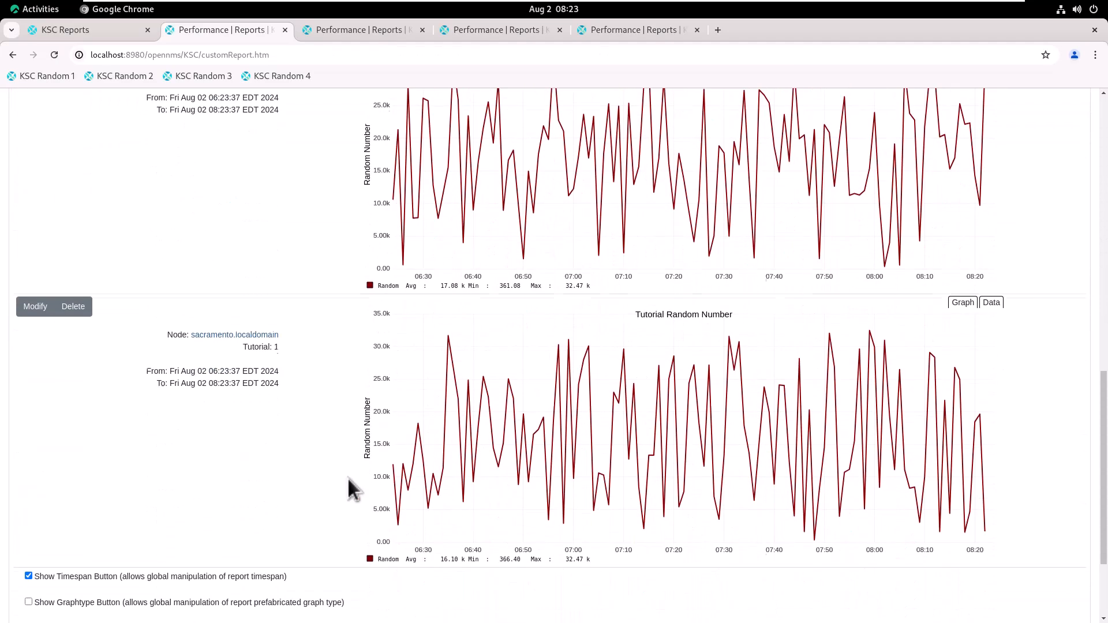
left_click(120, 550)
left_click(51, 255)
left_click(42, 338)
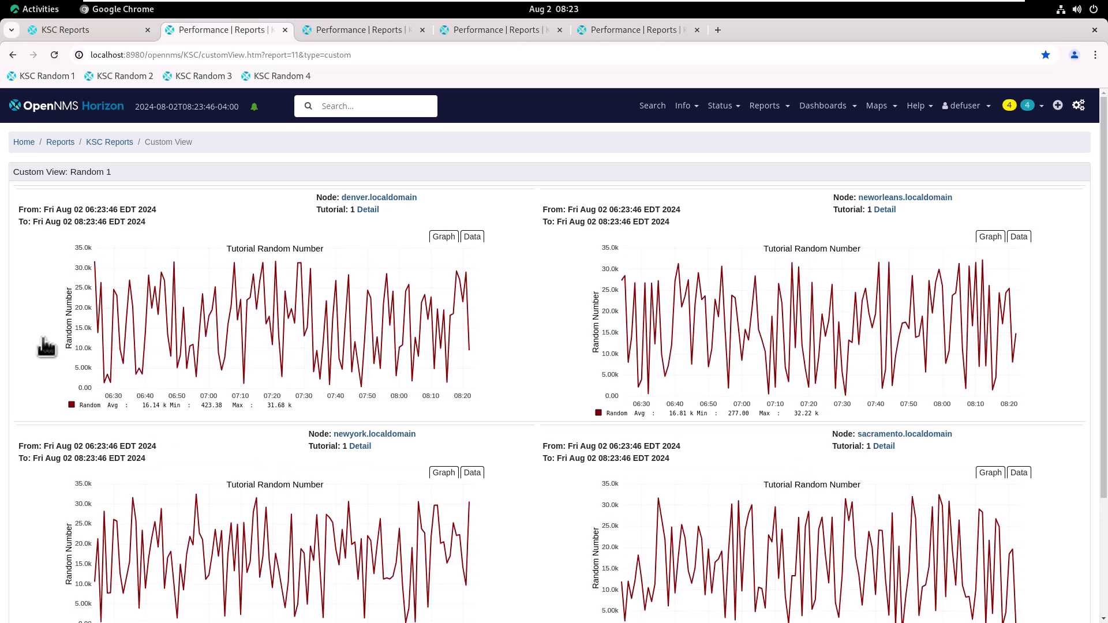
- Switch to Firefox, where Random 1 is open under the other account
key("alt+Tab")
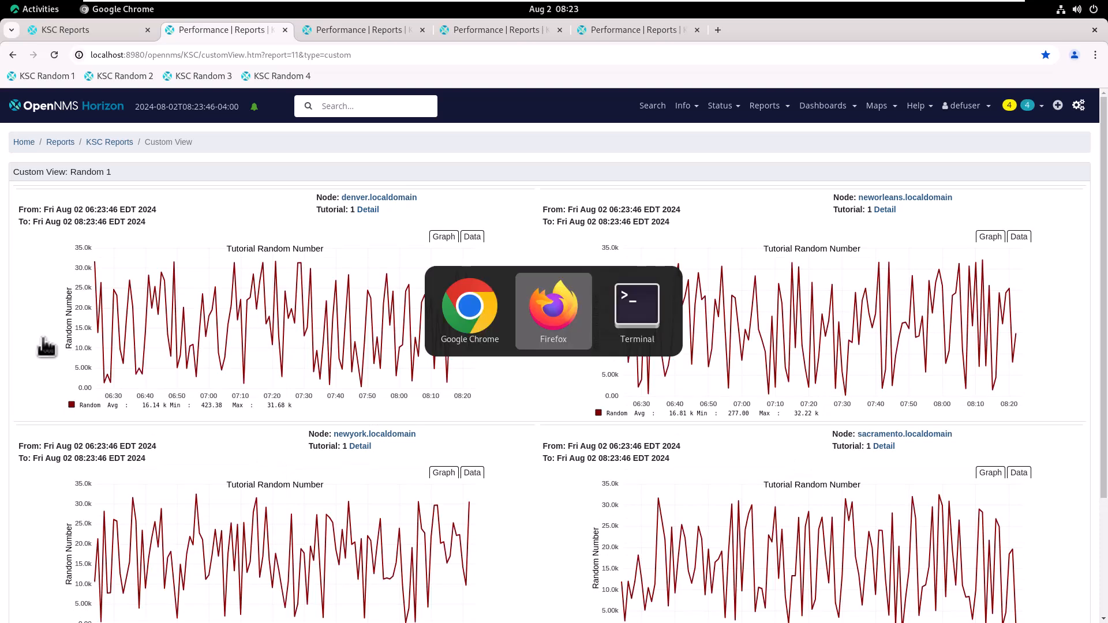